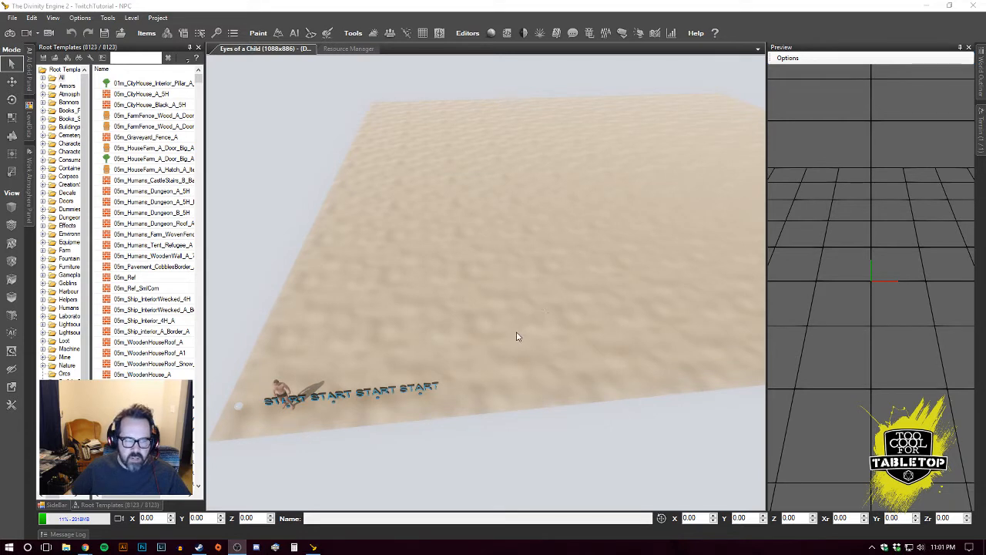
# - Show all root templates and filter the list to character templates only
pyautogui.moveTo(516, 336); pyautogui.dragTo(547, 317, button='right')
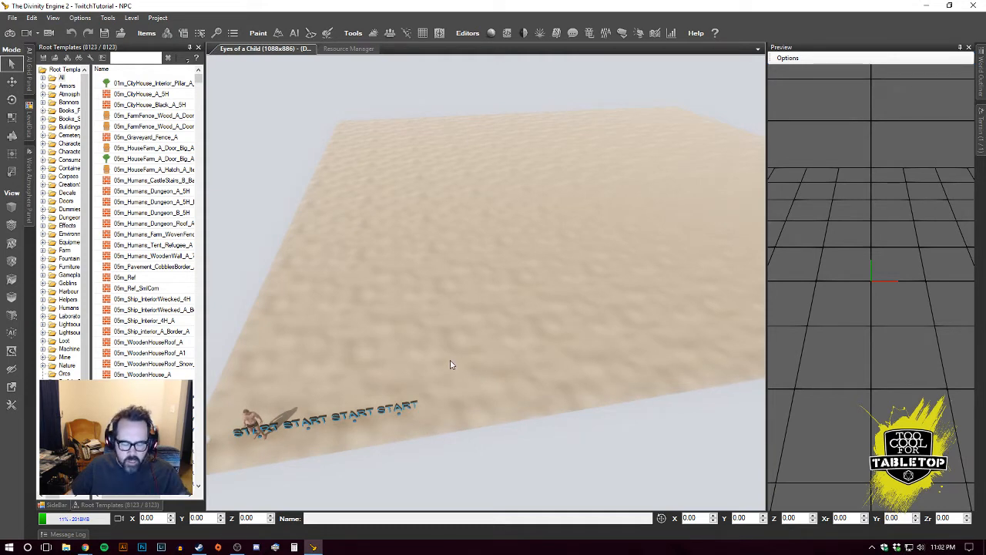
pyautogui.moveTo(485, 282); pyautogui.dragTo(458, 283, button='middle')
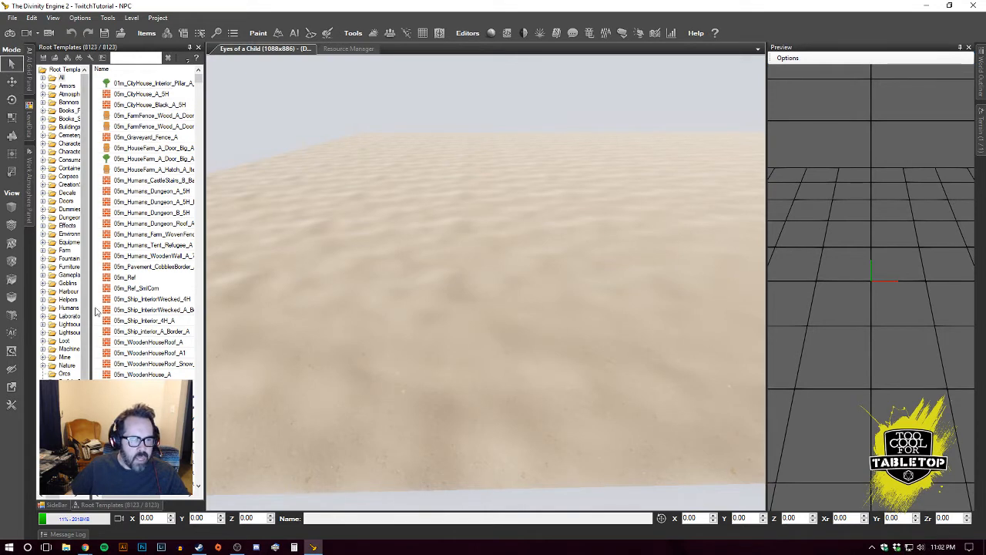
pyautogui.click(62, 78)
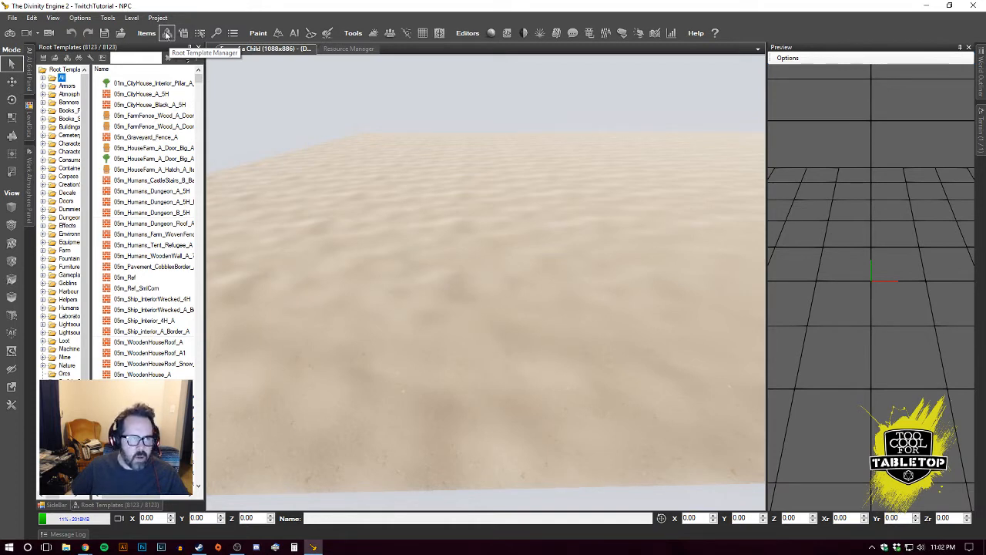
pyautogui.click(187, 61)
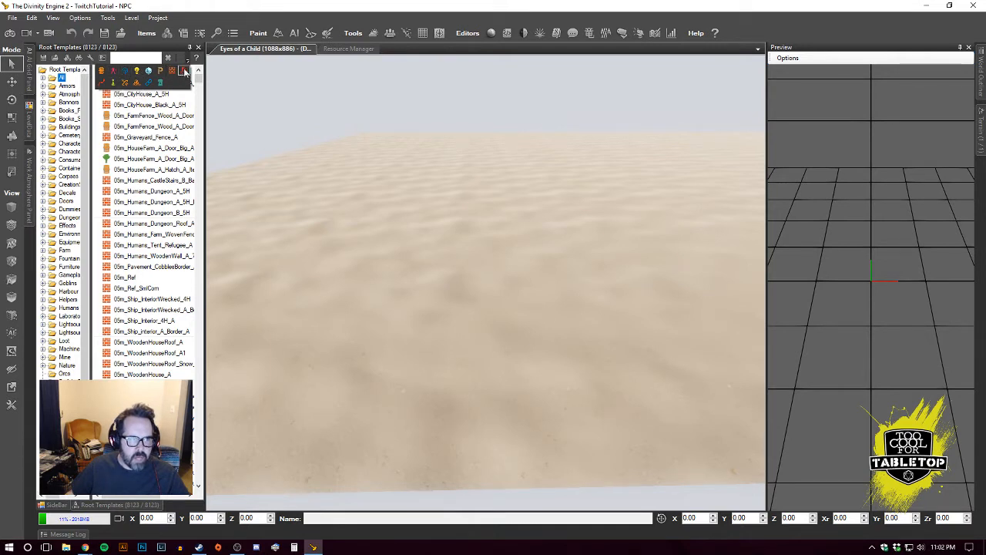
pyautogui.click(114, 72)
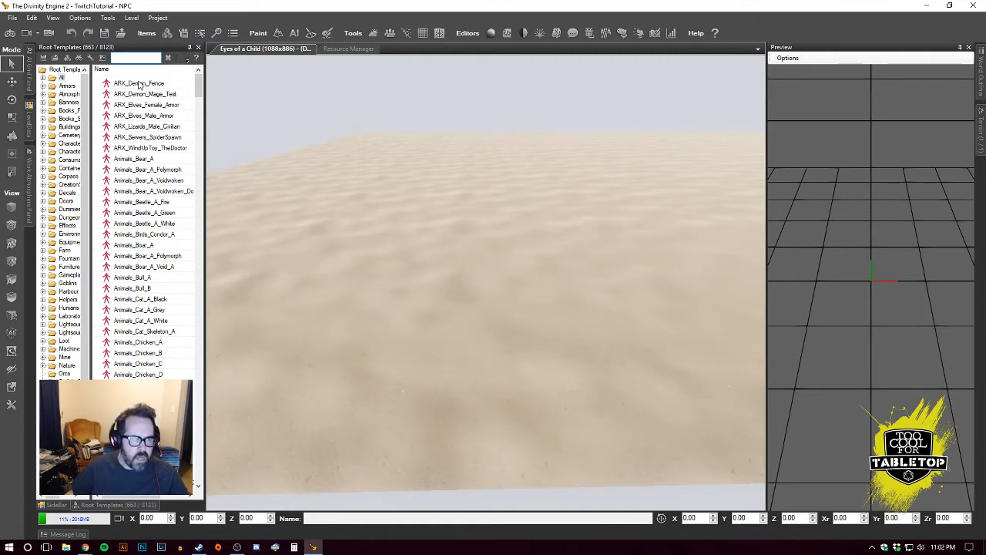
# - Preview the ARX_Demon_Fence, ARX_Elves_Male_Armor and Animals_Bear_A character templates from different angles
pyautogui.click(140, 83)
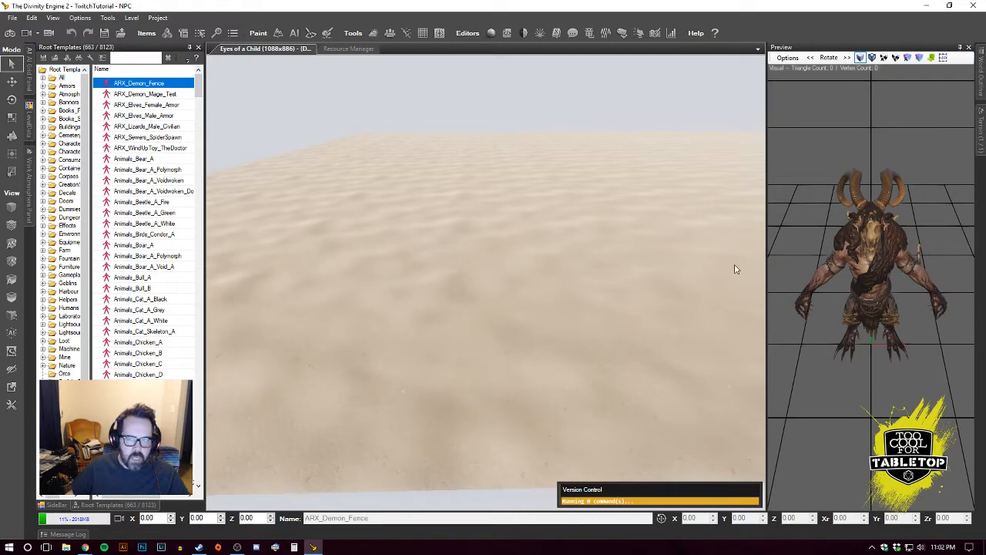
pyautogui.moveTo(908, 265); pyautogui.dragTo(840, 266, button='middle')
pyautogui.click(144, 115)
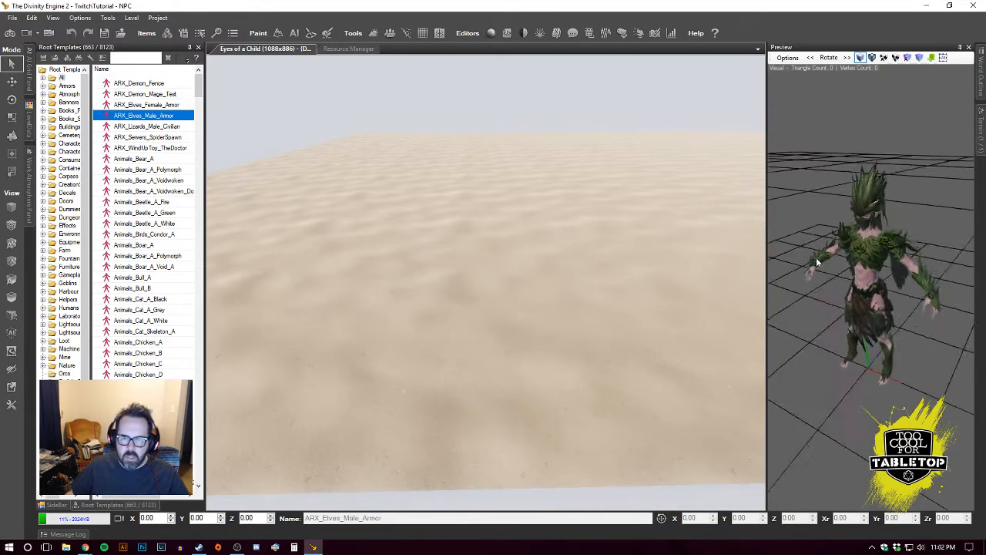
pyautogui.click(133, 159)
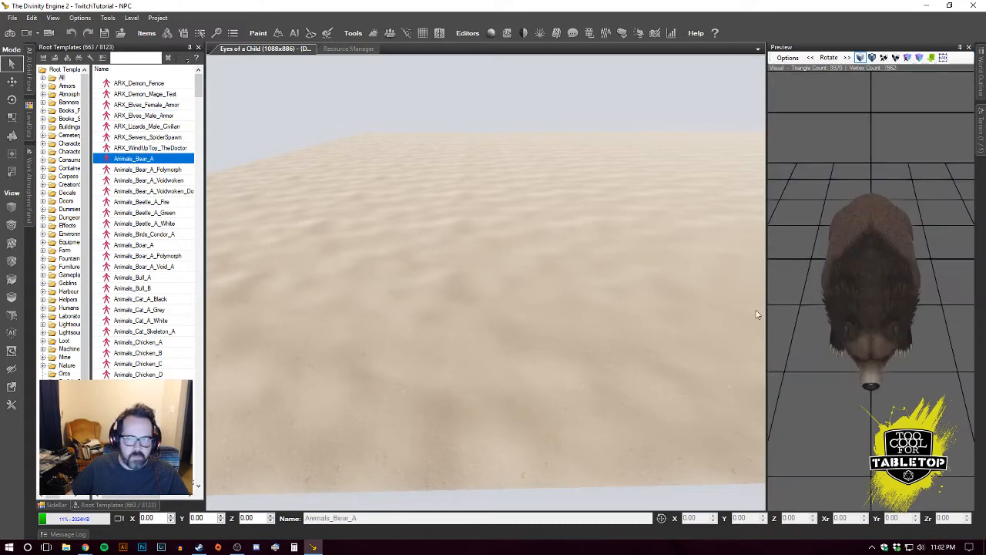
pyautogui.moveTo(860, 281); pyautogui.dragTo(898, 270, button='middle')
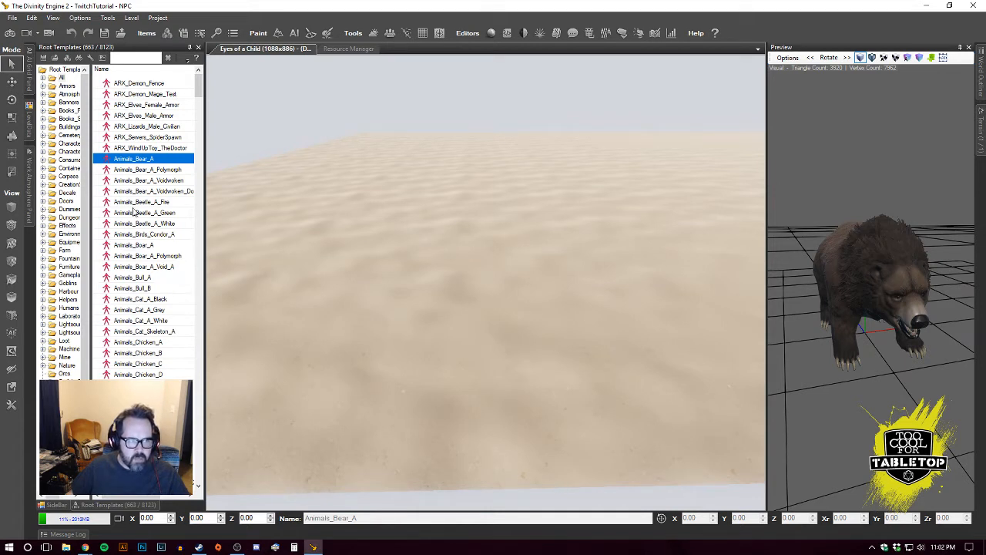
pyautogui.moveTo(134, 159); pyautogui.dragTo(436, 329)
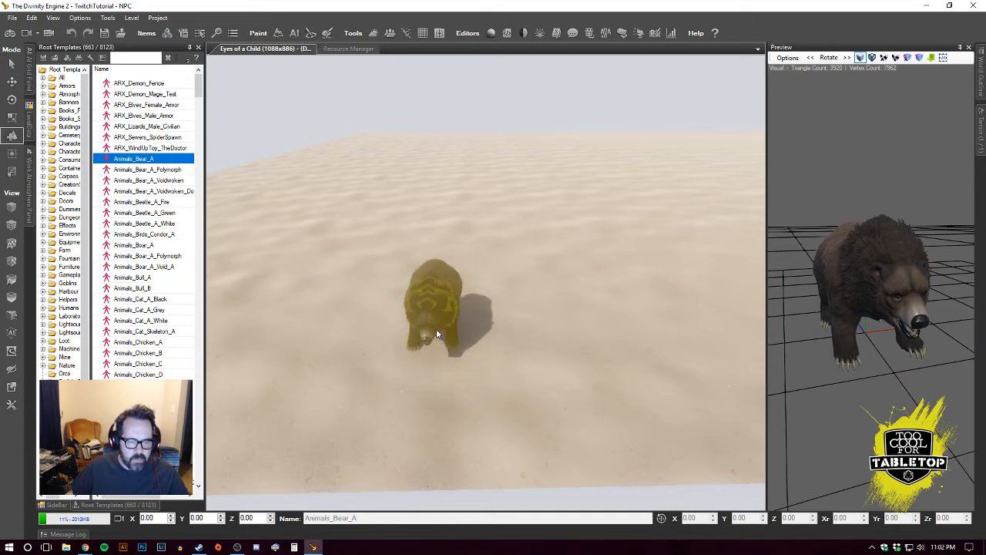
pyautogui.press('Escape')
pyautogui.click(127, 148)
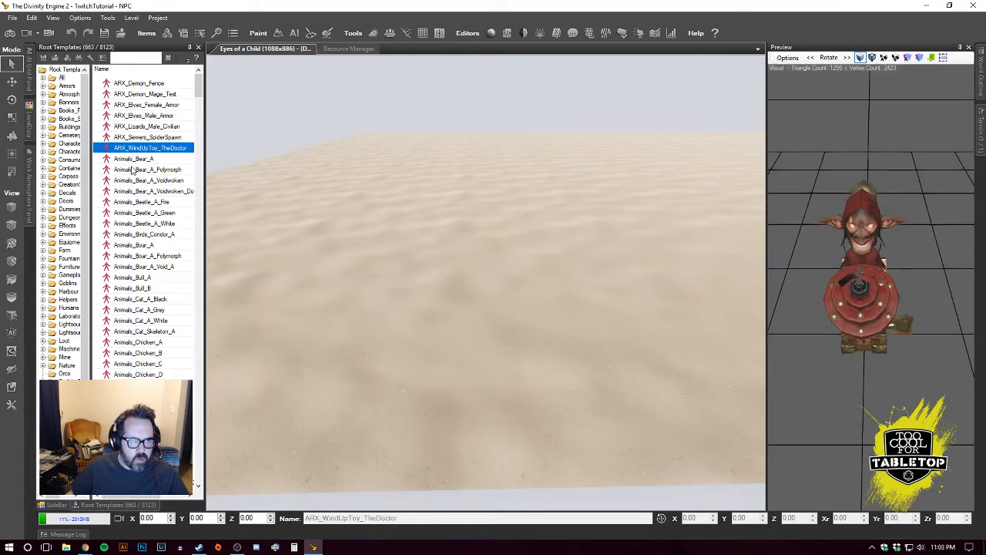
pyautogui.click(134, 159)
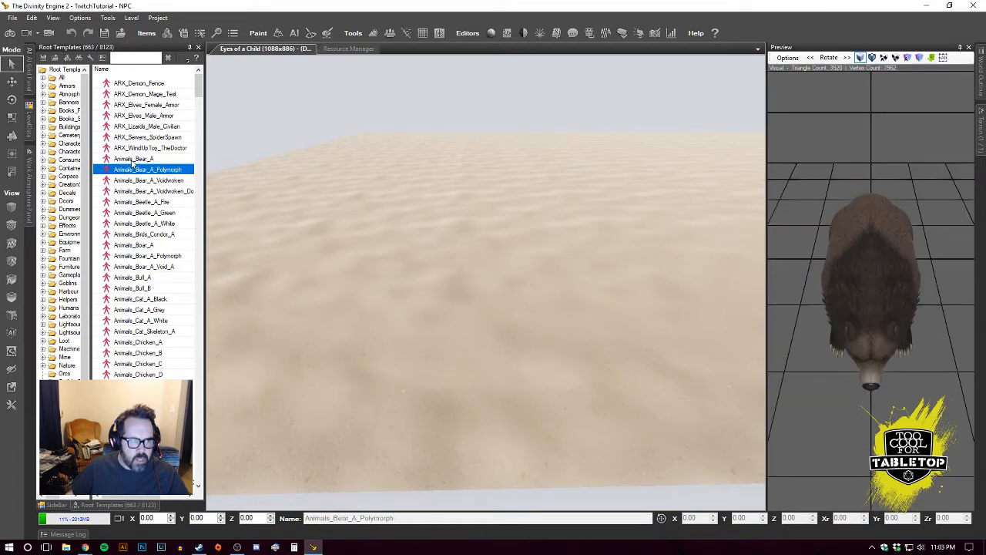
pyautogui.click(13, 136)
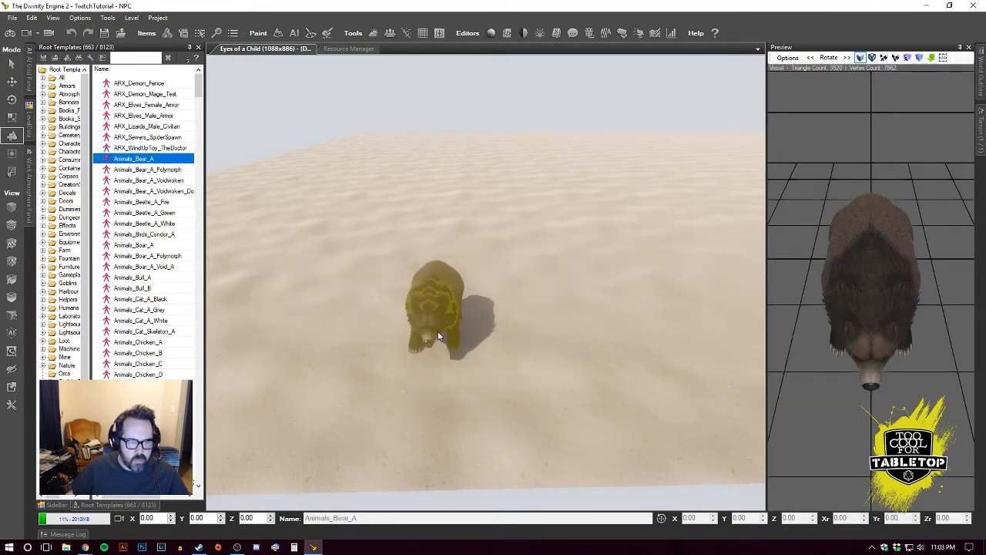
pyautogui.rightClick(437, 335)
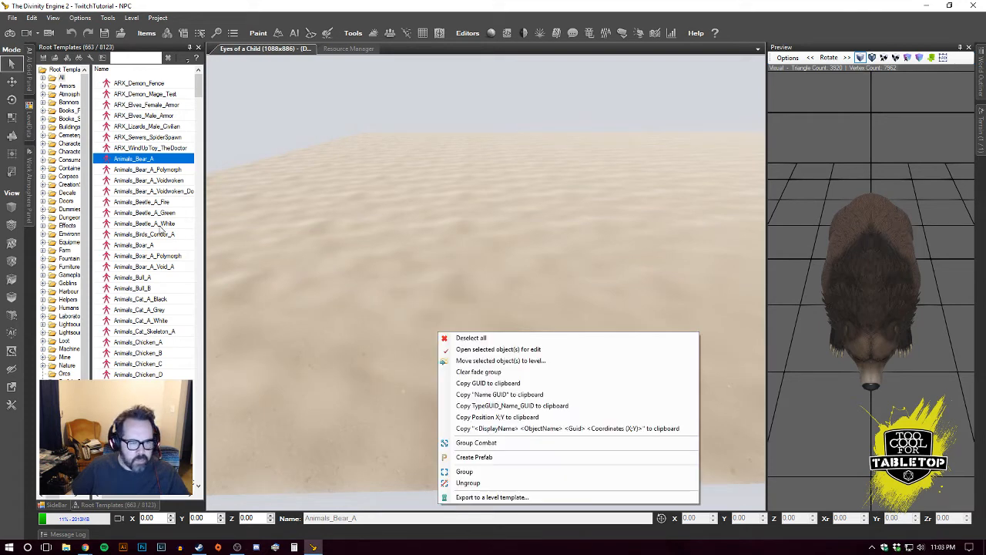
pyautogui.click(455, 337)
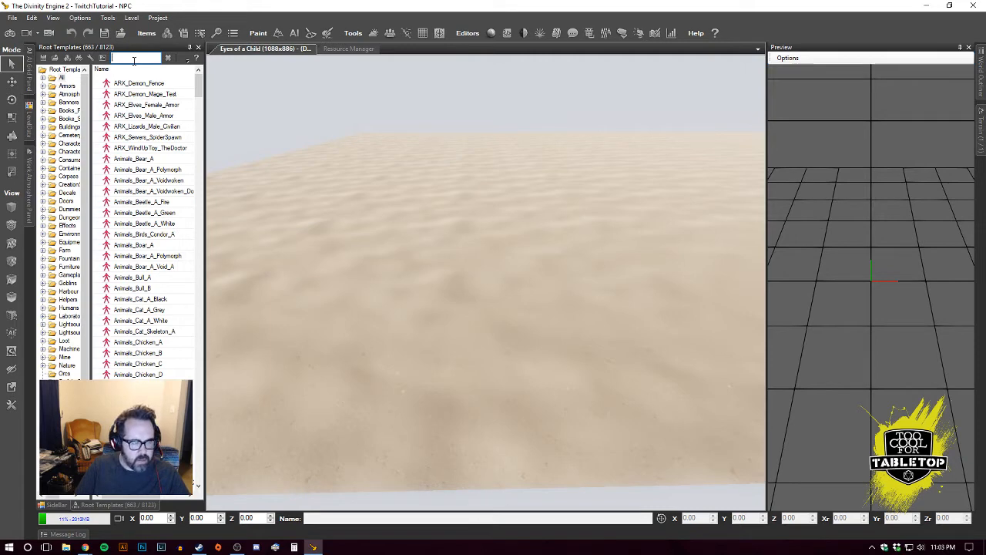
pyautogui.write('huma')
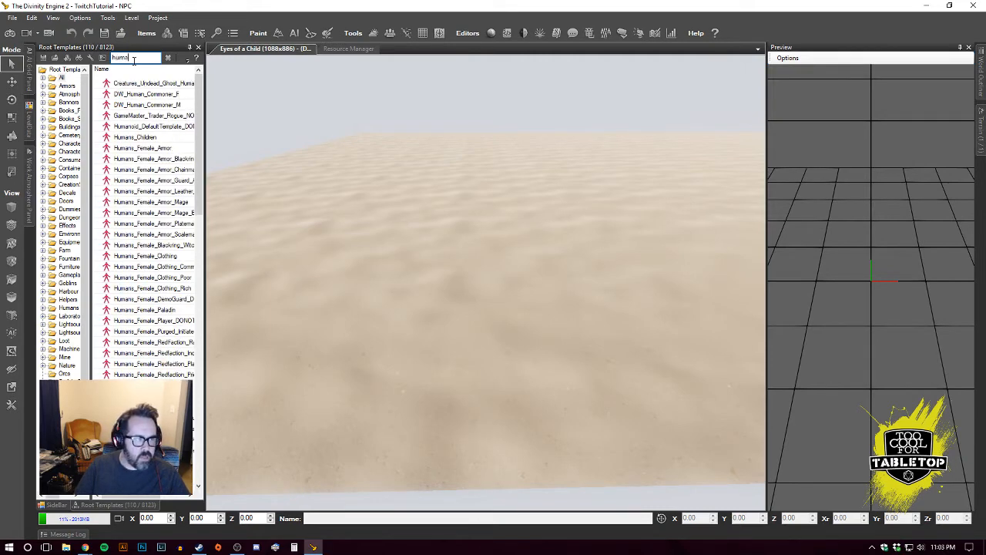
pyautogui.press('BackSpace')
pyautogui.press('BackSpace')
pyautogui.press('BackSpace')
pyautogui.press('BackSpace')
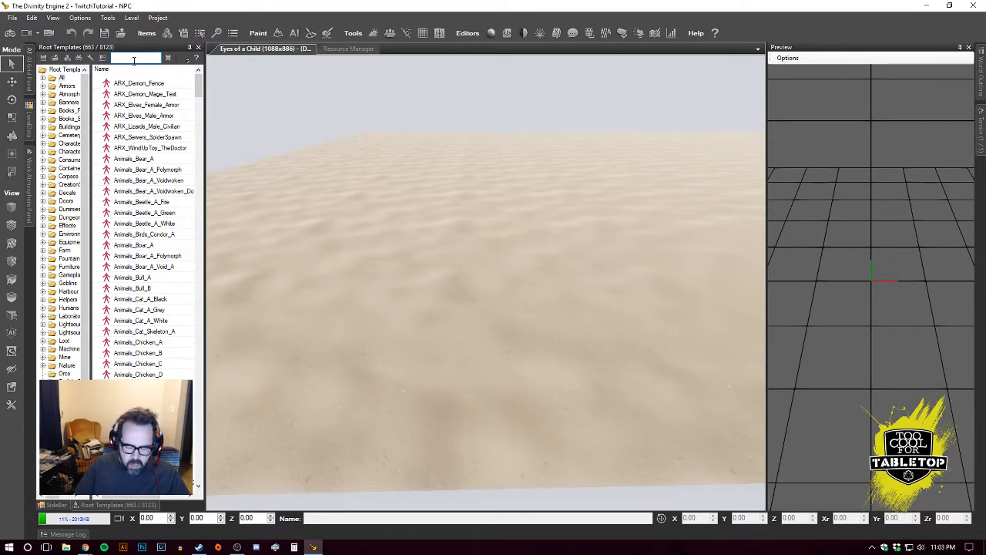
# - Search the character templates for "lizard male armor"
pyautogui.write('liza')
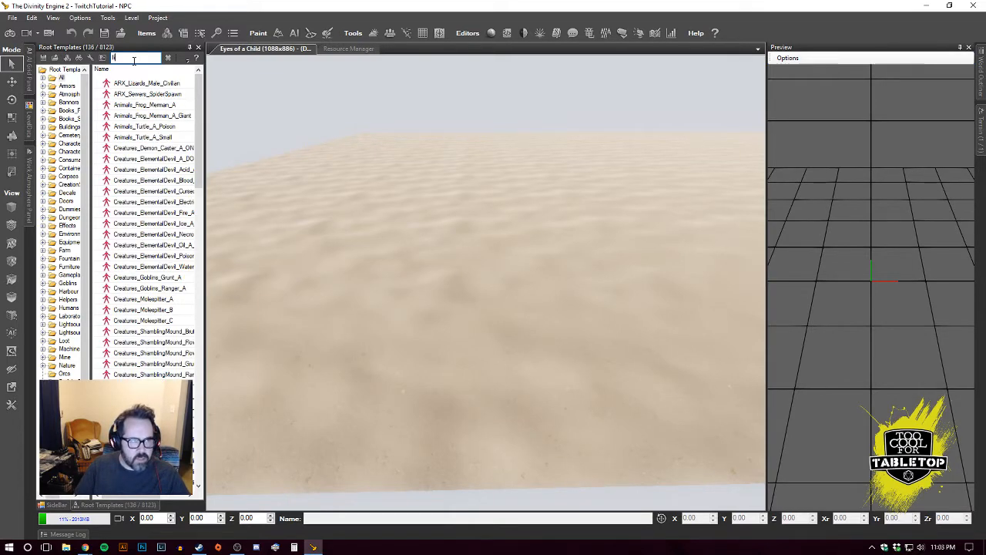
pyautogui.write('rd bandi')
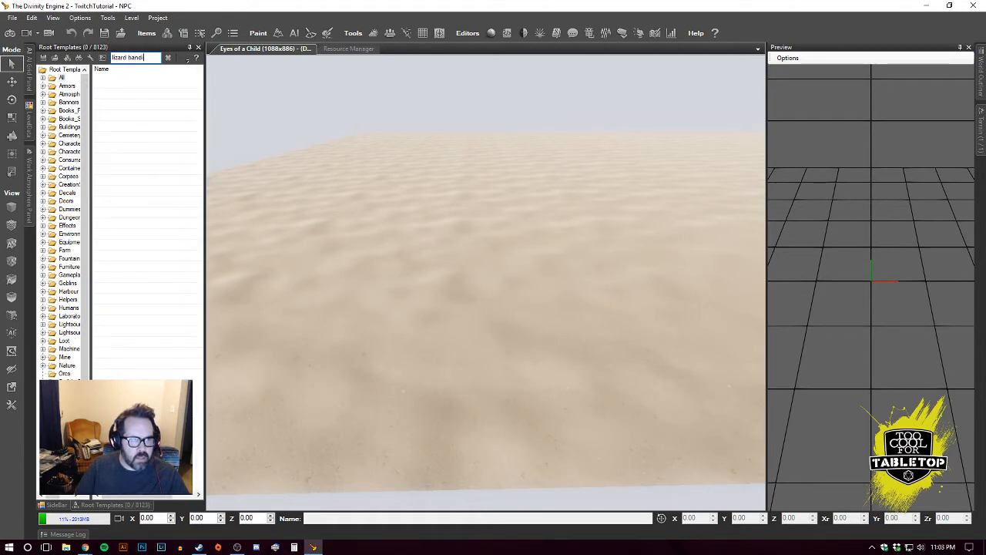
pyautogui.press('BackSpace')
pyautogui.press('BackSpace')
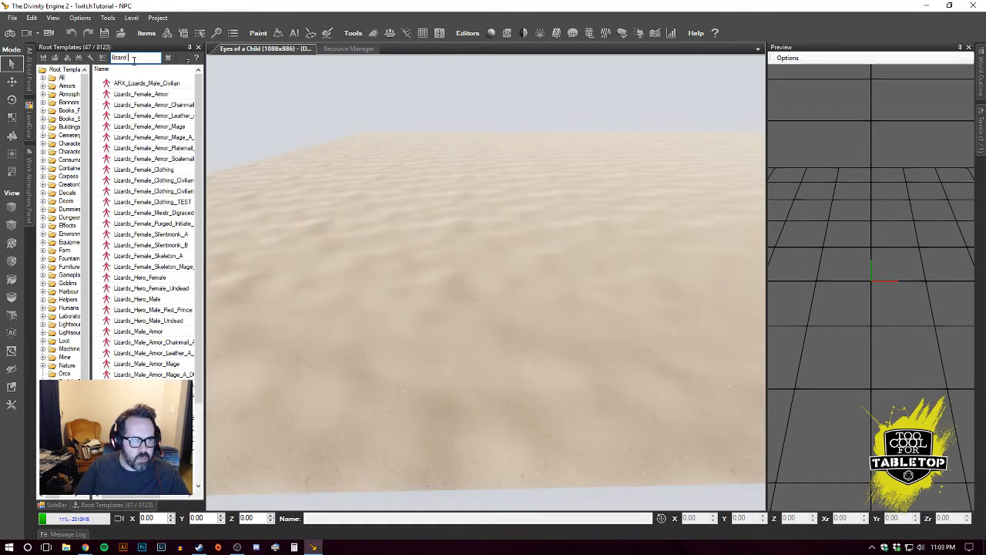
pyautogui.write('rog')
pyautogui.press('BackSpace')
pyautogui.press('BackSpace')
pyautogui.press('BackSpace')
pyautogui.press('BackSpace')
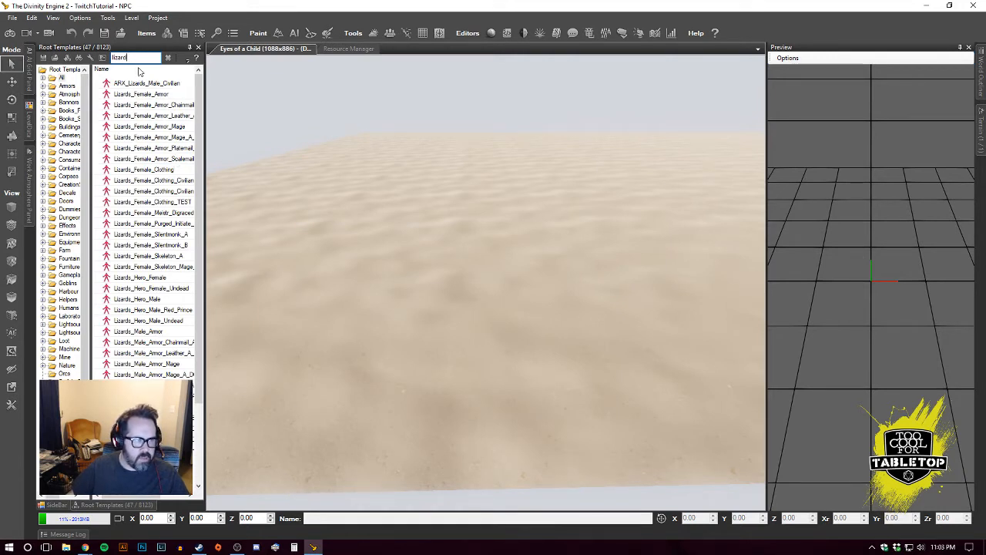
pyautogui.write('mal')
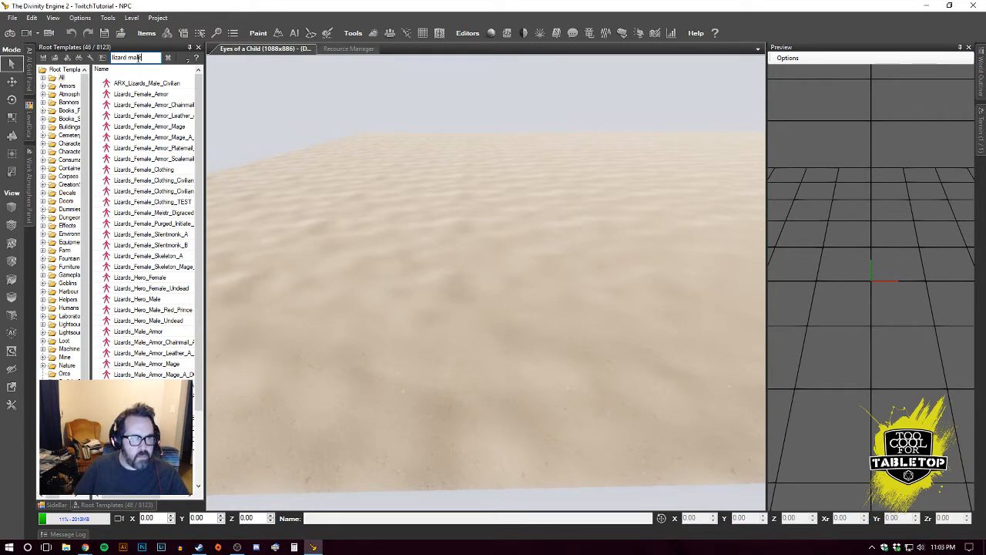
pyautogui.write('e armor')
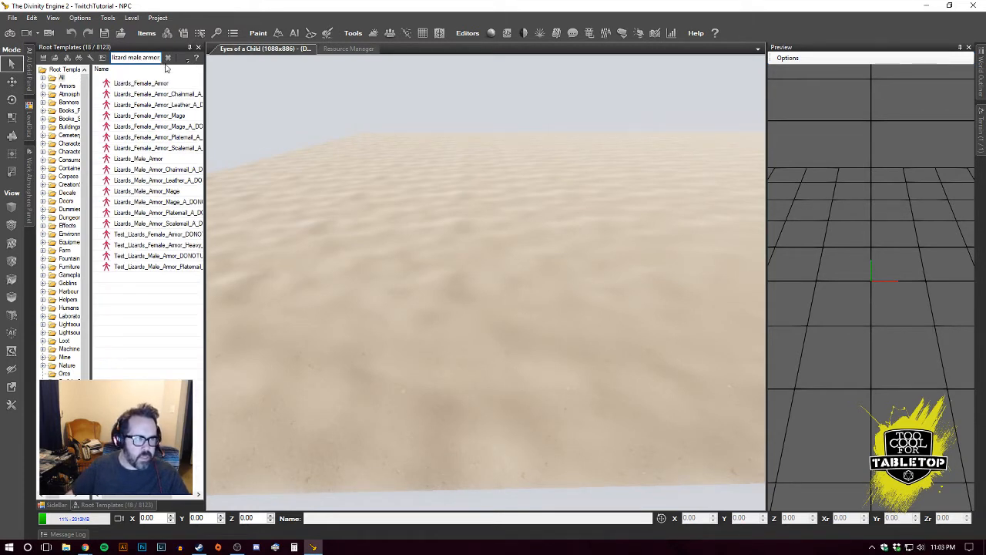
# - Preview the Lizards_Male_Armor template, place one instance on the sand terrain and end placement
pyautogui.click(153, 158)
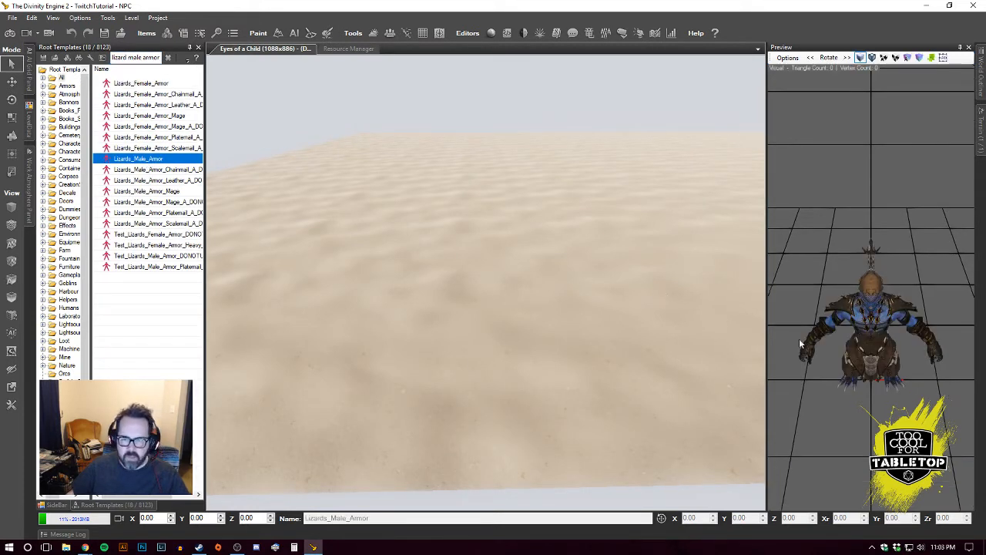
pyautogui.moveTo(886, 287); pyautogui.dragTo(875, 317, button='middle')
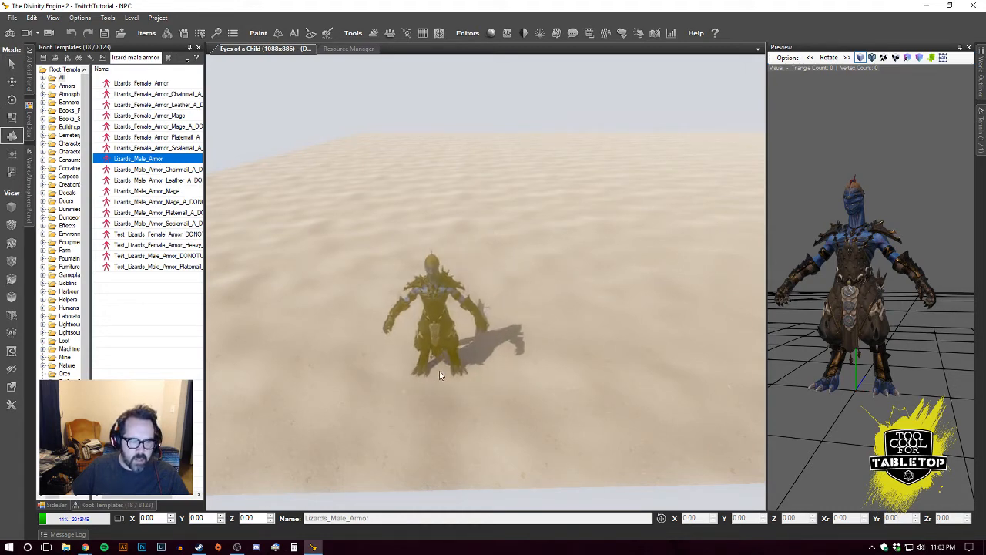
pyautogui.click(439, 371)
pyautogui.press('Escape')
# - Select the placed armored lizard in the level and open its properties
pyautogui.moveTo(529, 323); pyautogui.dragTo(528, 354, button='right')
pyautogui.press('w')
pyautogui.press('s')
pyautogui.press('a')
pyautogui.press('d')
pyautogui.press('a')
pyautogui.press('d')
pyautogui.press('a')
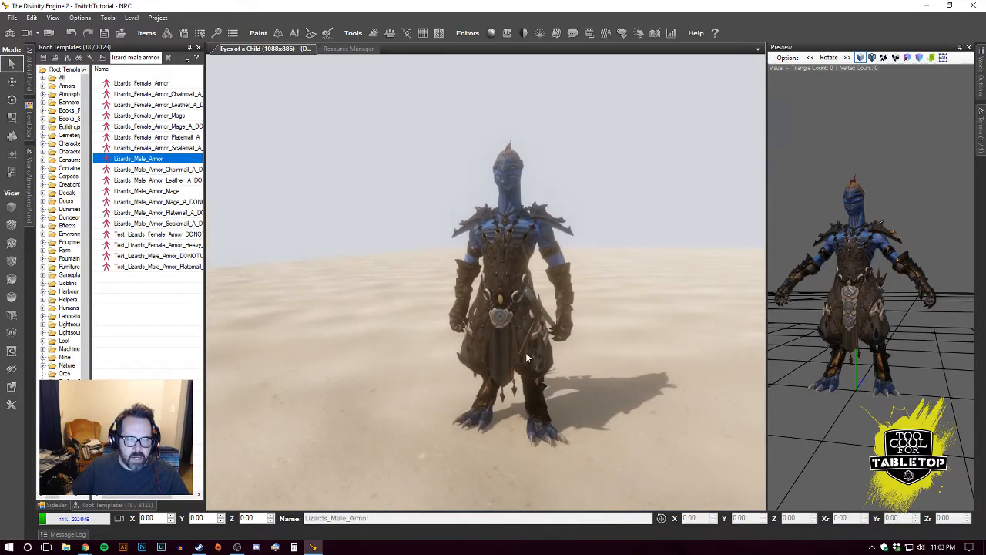
pyautogui.click(510, 294)
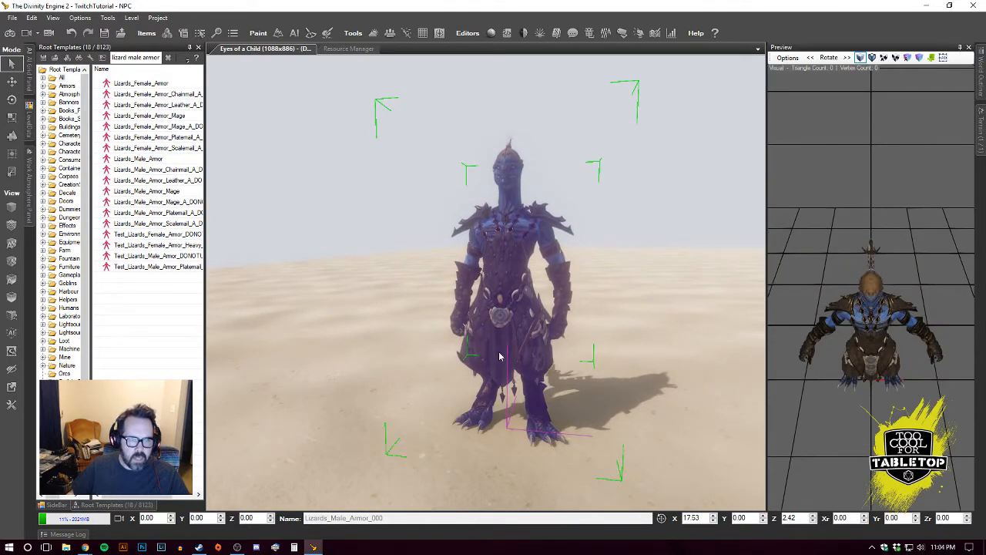
pyautogui.moveTo(503, 306); pyautogui.dragTo(396, 310, button='right')
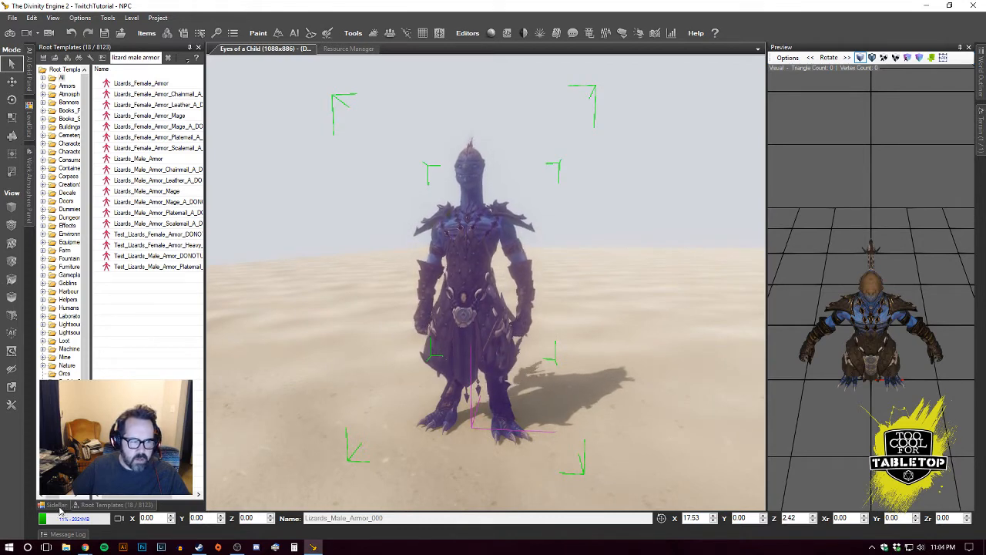
pyautogui.click(54, 504)
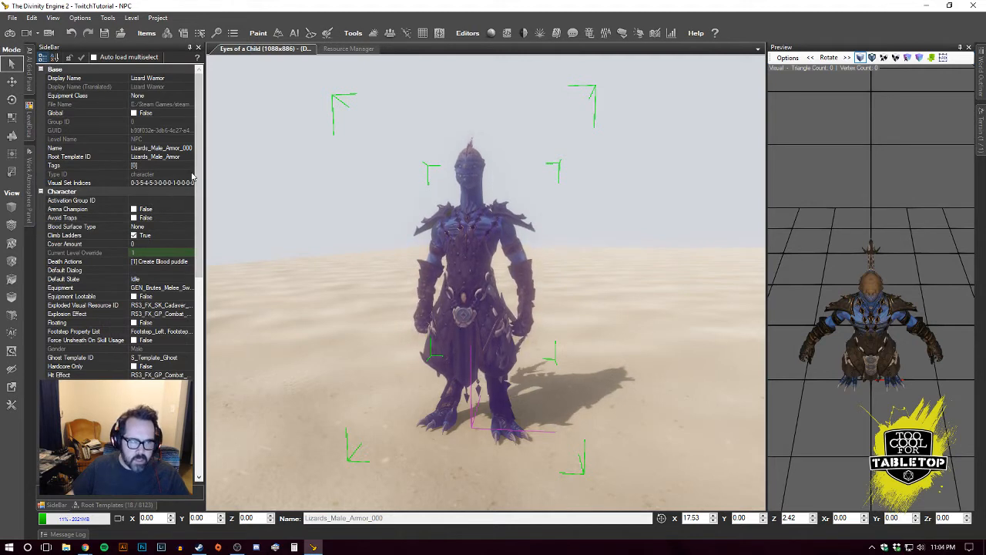
# - Set the lizard's display name to "Lizard Bandit" and its object name to "Lizard_Bandit_Male_A"
pyautogui.click(180, 78)
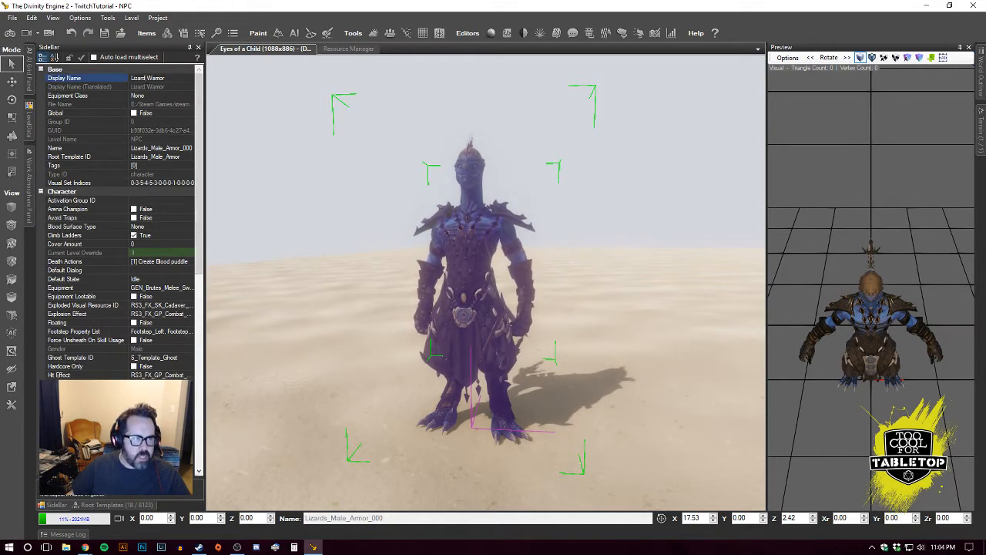
pyautogui.moveTo(179, 77); pyautogui.dragTo(124, 79)
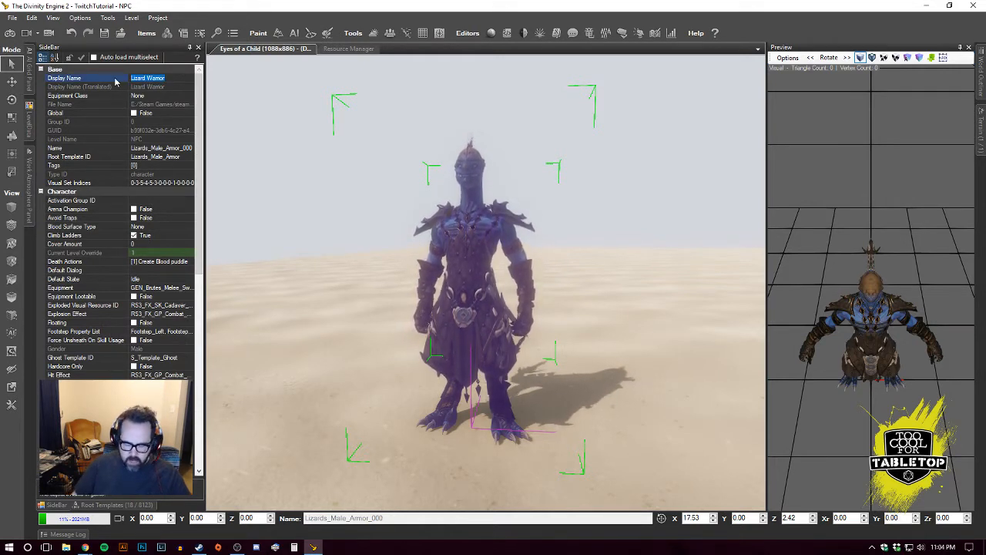
pyautogui.write('Lizard Bandit')
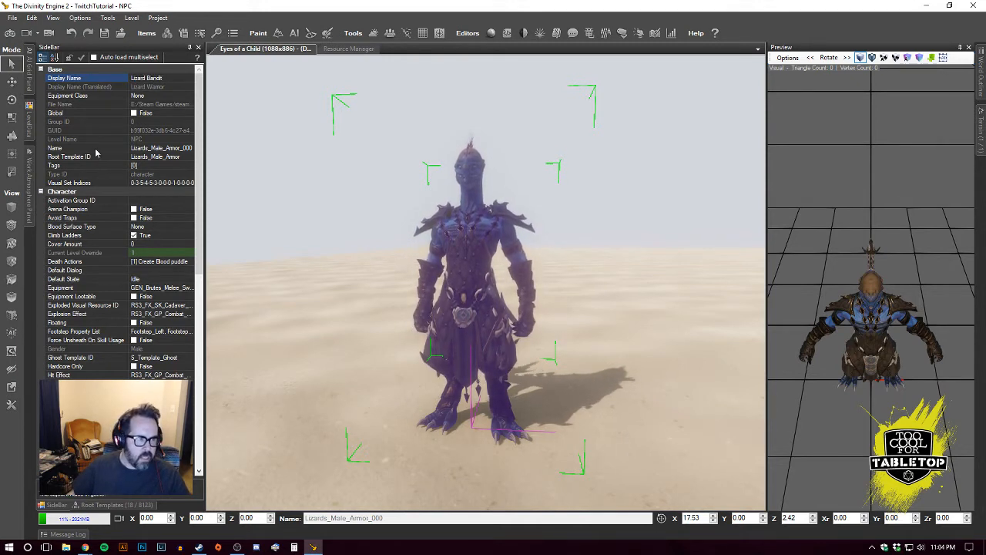
pyautogui.click(95, 148)
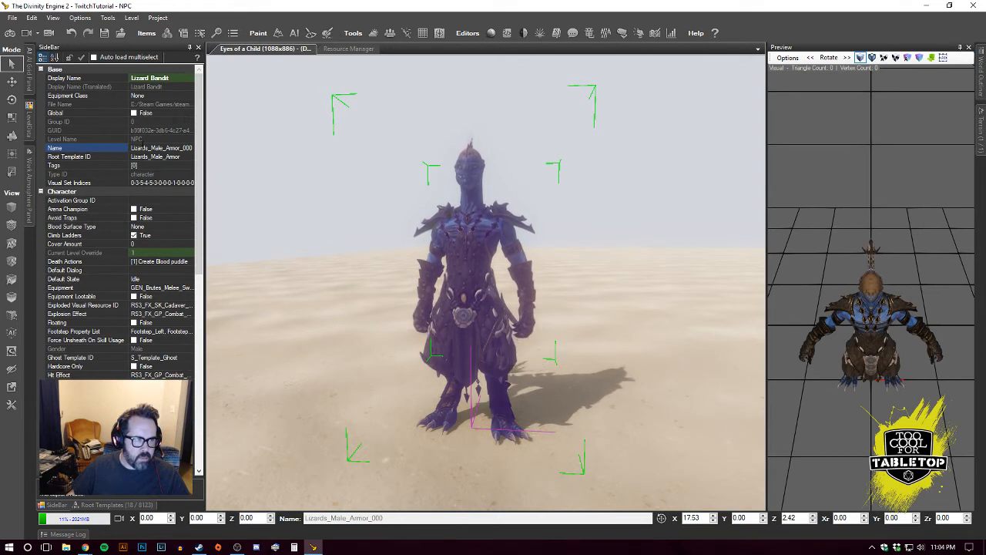
pyautogui.doubleClick(149, 146)
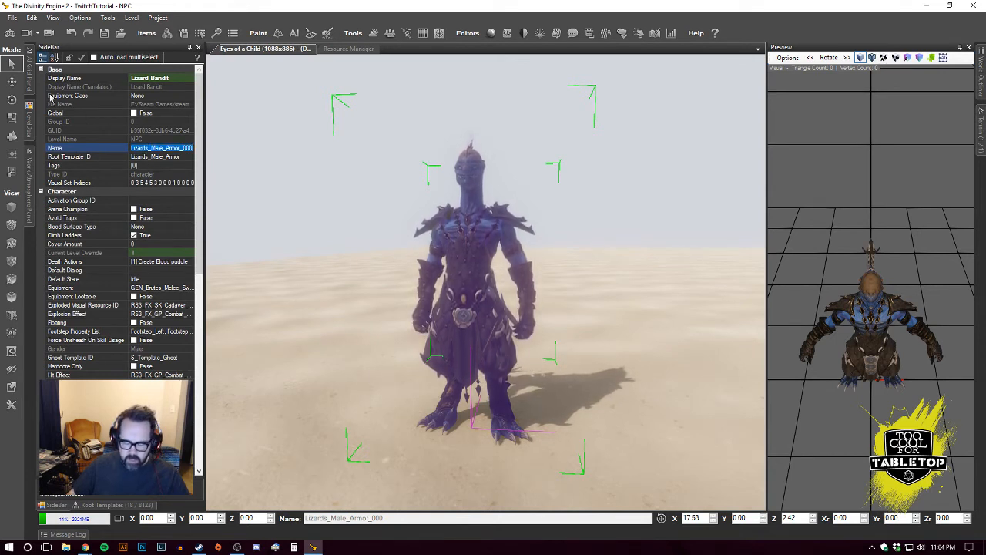
pyautogui.write('L')
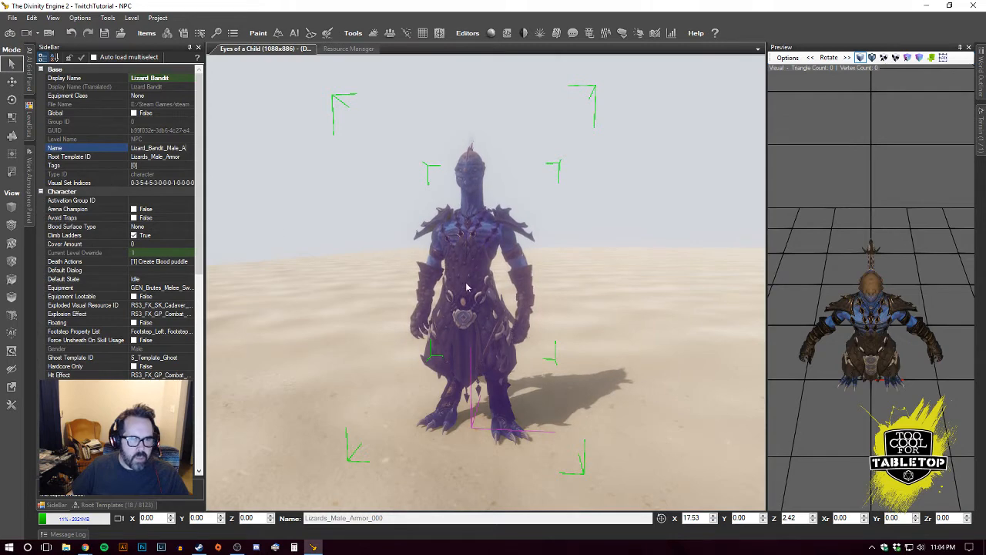
# - Open the lizard bandit's Visual Set Indices for editing in a maximized Character Visualset window
pyautogui.moveTo(486, 294); pyautogui.dragTo(505, 286, button='right')
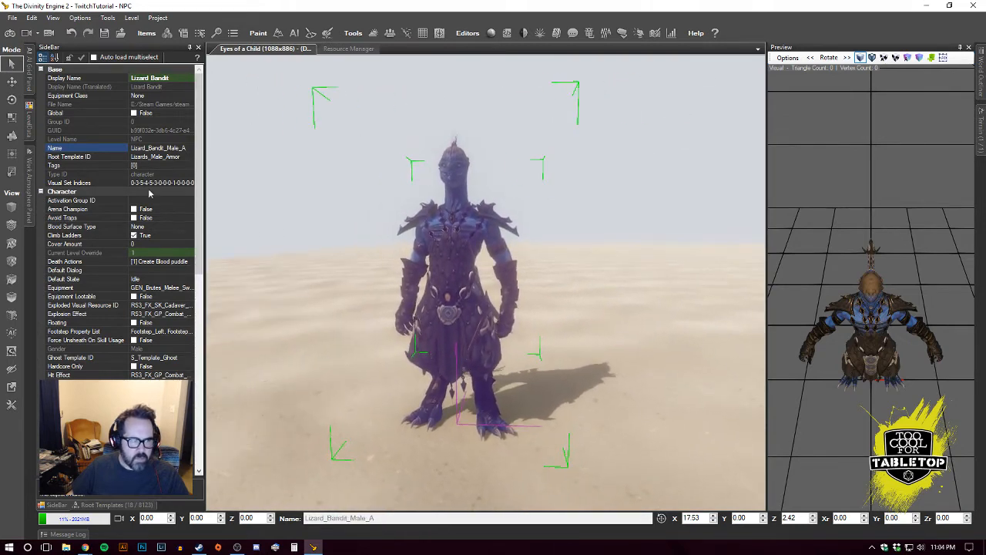
pyautogui.click(90, 184)
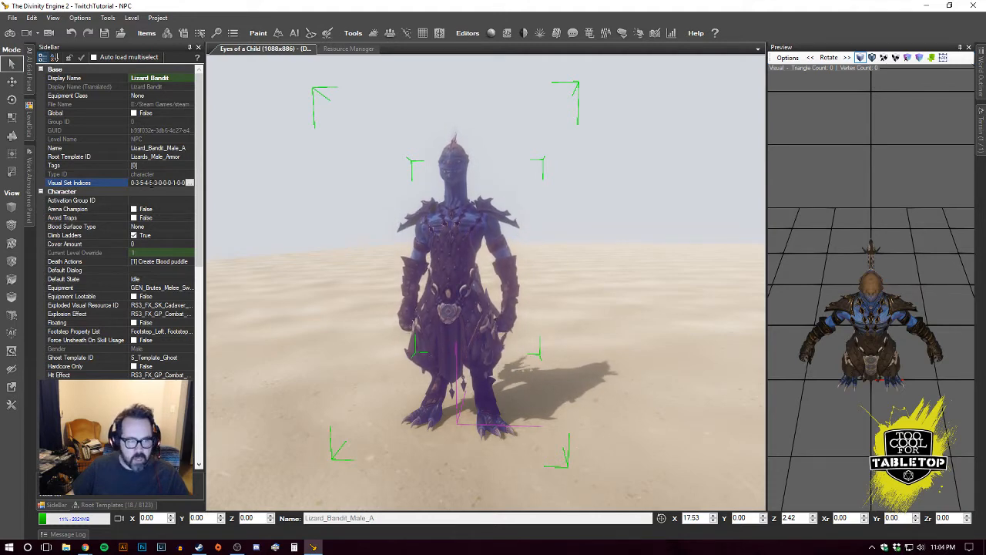
pyautogui.click(190, 183)
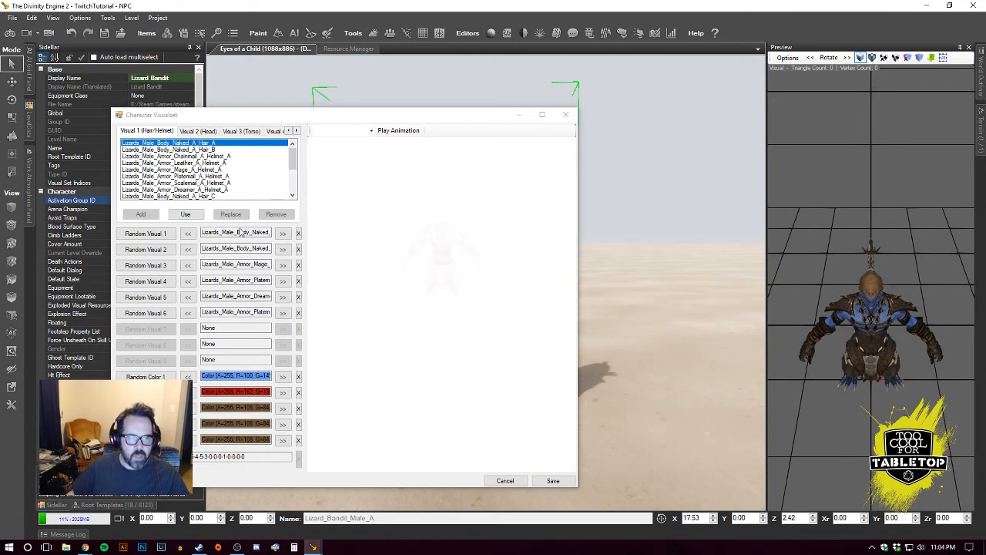
pyautogui.click(541, 114)
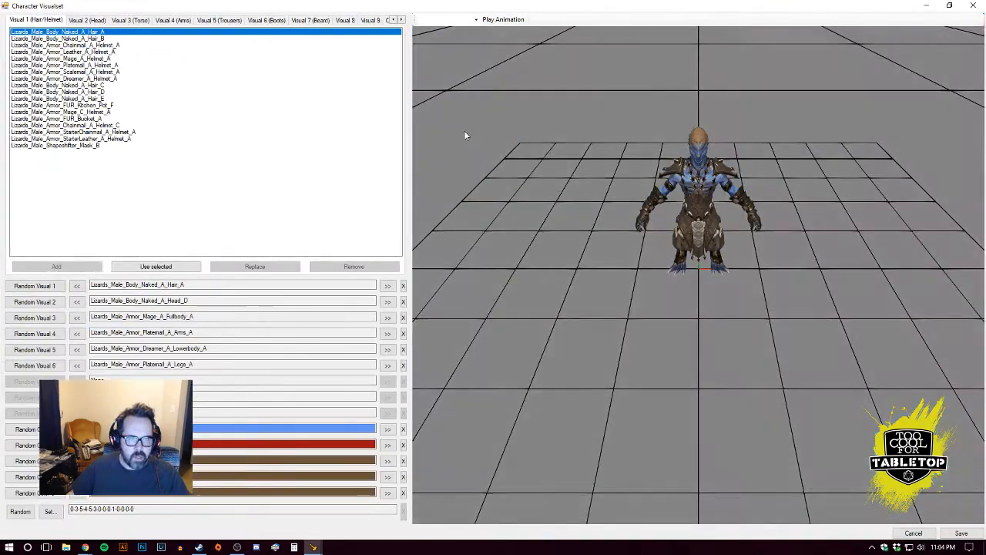
# - Examine the lizard model up close and from an angle in the visual set preview
pyautogui.moveTo(711, 216); pyautogui.dragTo(650, 253)
pyautogui.moveTo(649, 253); pyautogui.dragTo(669, 265, button='middle')
pyautogui.scroll(5, 729, 235)
pyautogui.scroll(-1, 662, 286)
pyautogui.moveTo(669, 265); pyautogui.dragTo(660, 231)
pyautogui.moveTo(661, 231); pyautogui.dragTo(663, 254, button='middle')
pyautogui.scroll(-2, 657, 242)
pyautogui.scroll(1, 660, 245)
pyautogui.scroll(-1, 662, 252)
pyautogui.scroll(1, 667, 255)
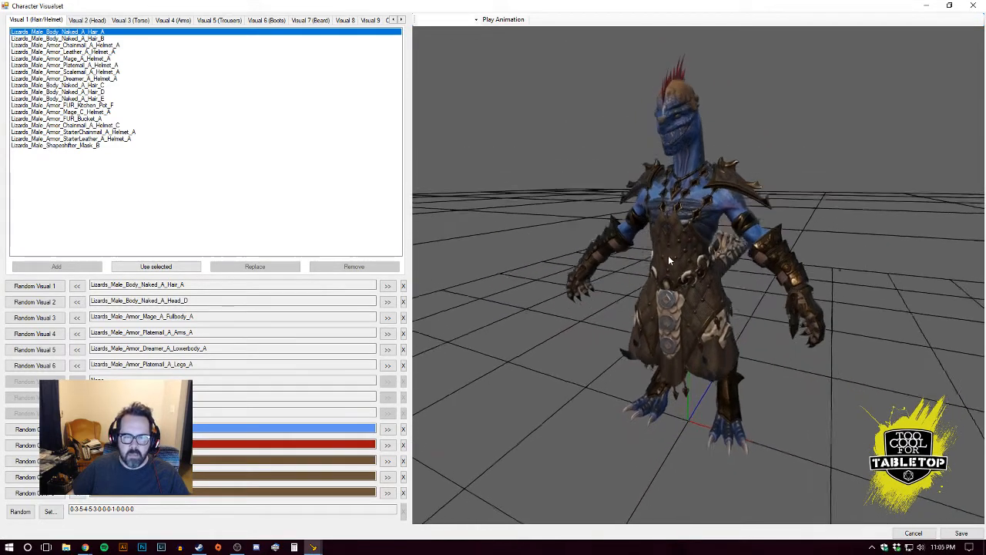
pyautogui.moveTo(667, 255); pyautogui.dragTo(660, 257)
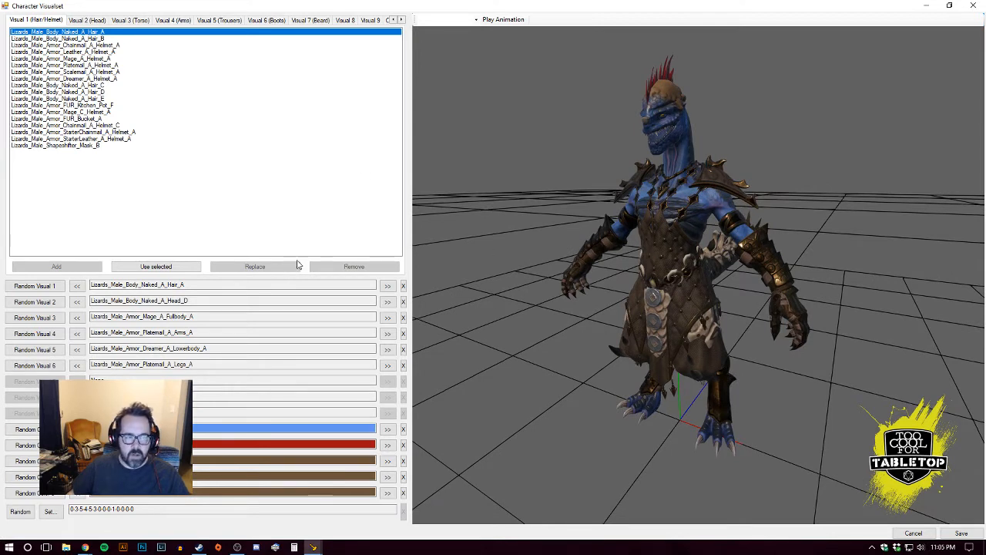
# - Look through the available hair and helmet entries in the Visual 1 list
pyautogui.click(66, 58)
pyautogui.click(67, 72)
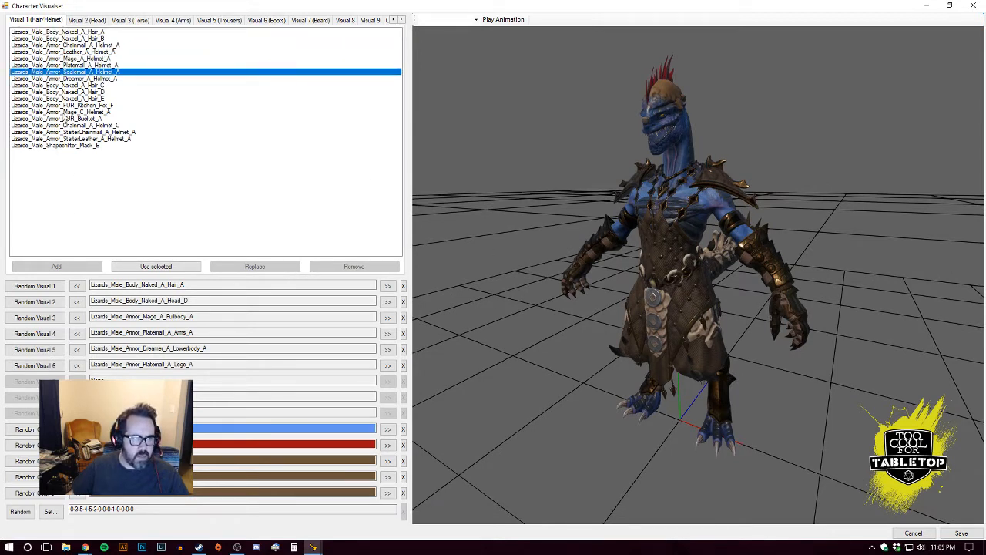
pyautogui.click(67, 118)
pyautogui.click(67, 139)
pyautogui.click(68, 105)
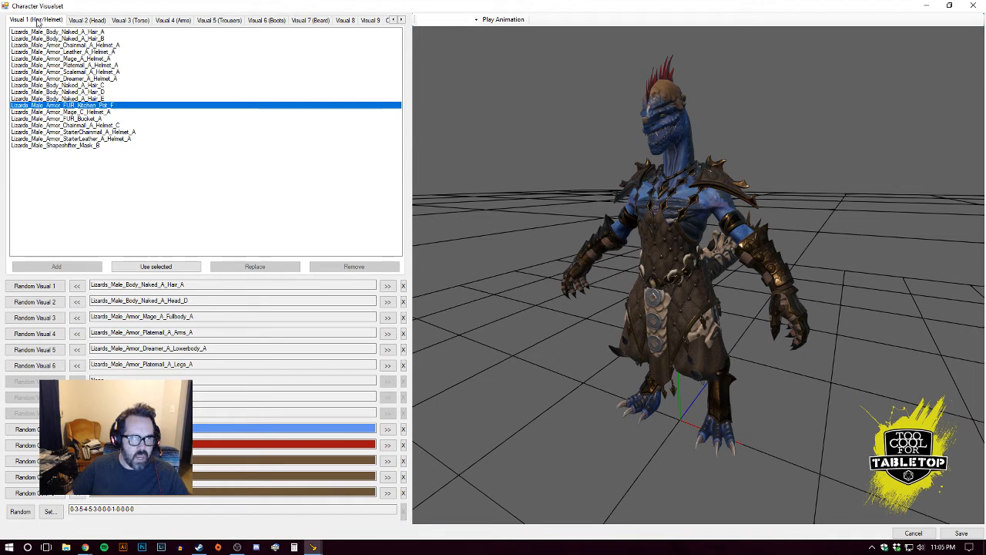
pyautogui.click(62, 32)
pyautogui.click(66, 45)
pyautogui.click(65, 33)
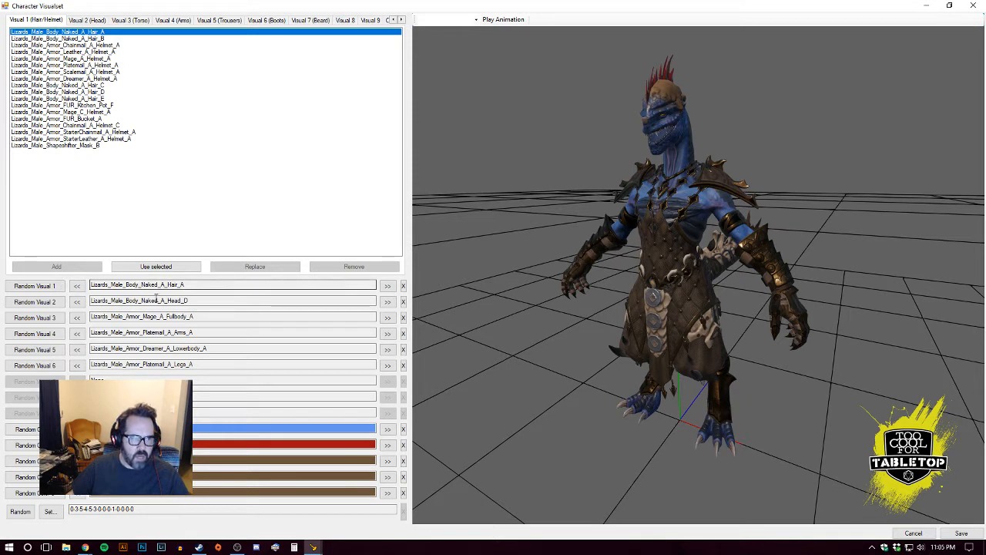
# - Preview the hair and helmet visuals one after another on the lizard model
pyautogui.click(388, 287)
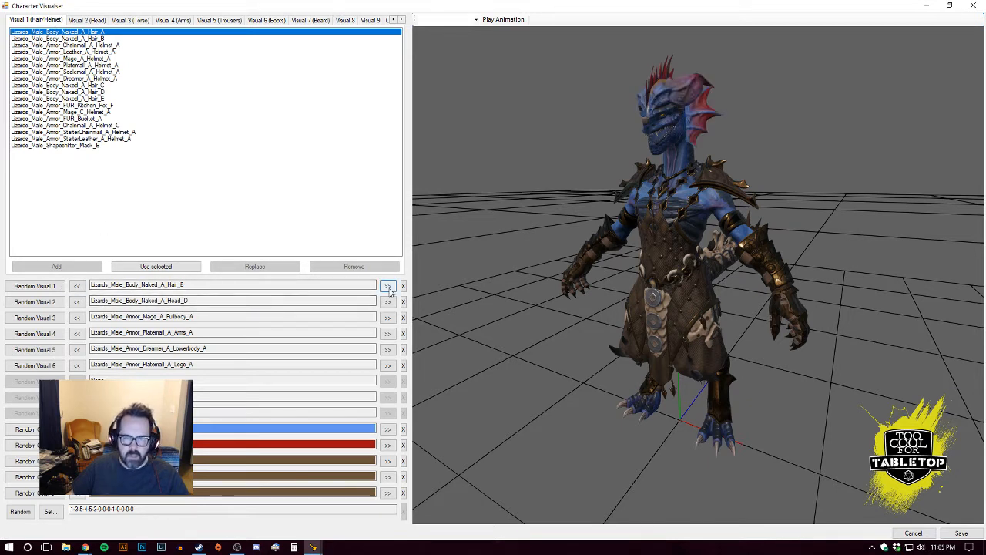
pyautogui.click(388, 287)
pyautogui.click(388, 286)
pyautogui.click(388, 286)
pyautogui.click(388, 287)
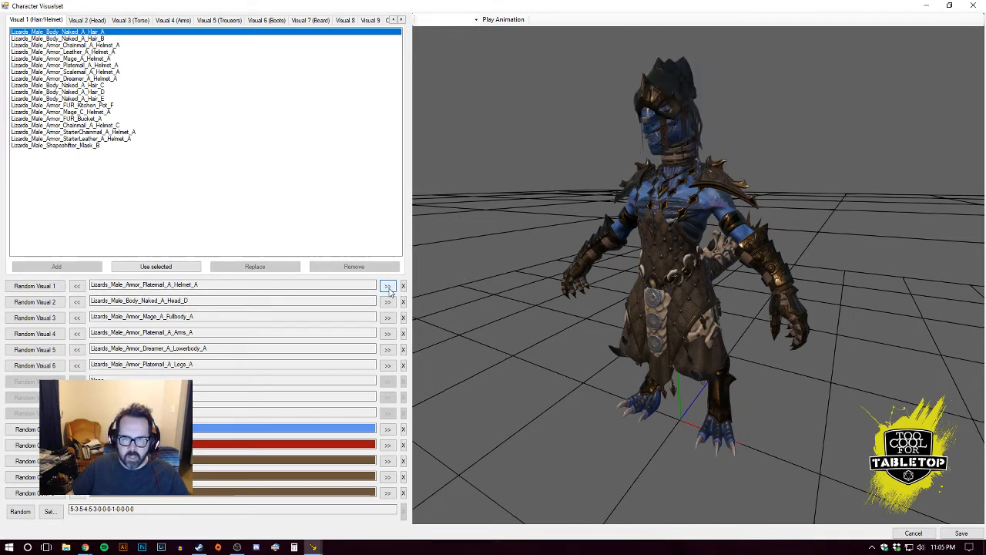
pyautogui.click(389, 286)
pyautogui.click(388, 287)
pyautogui.click(389, 287)
pyautogui.click(389, 287)
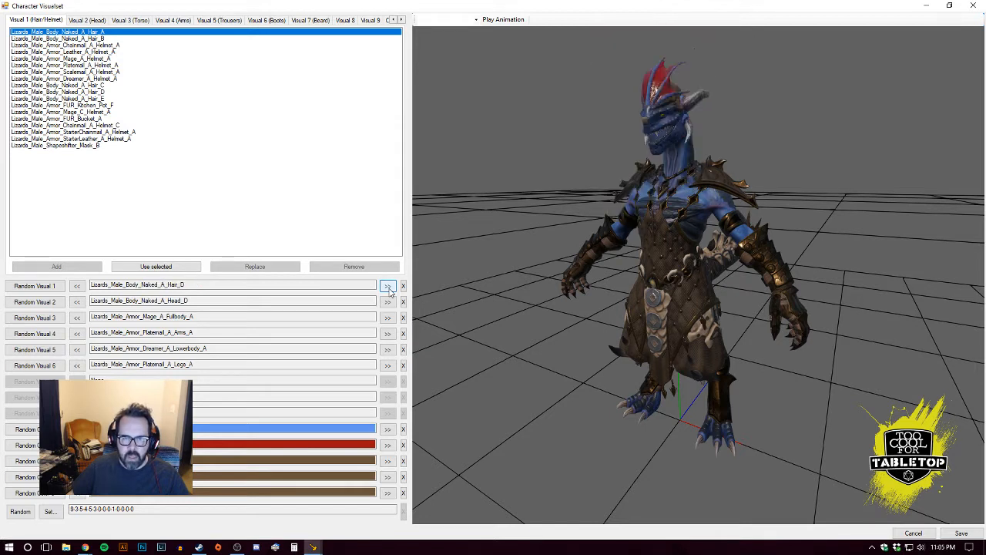
pyautogui.click(388, 287)
pyautogui.click(389, 287)
pyautogui.click(388, 287)
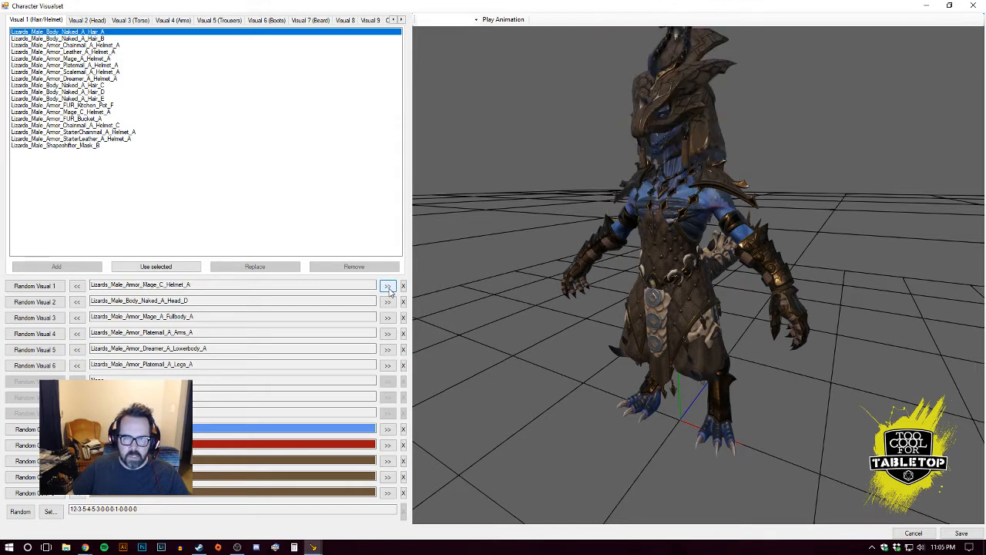
pyautogui.click(77, 286)
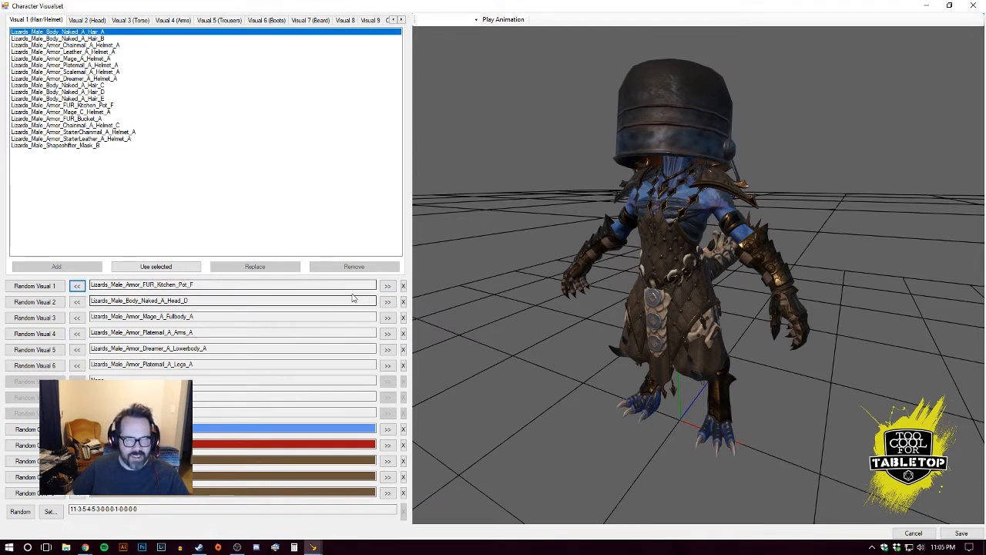
pyautogui.click(387, 287)
pyautogui.click(386, 287)
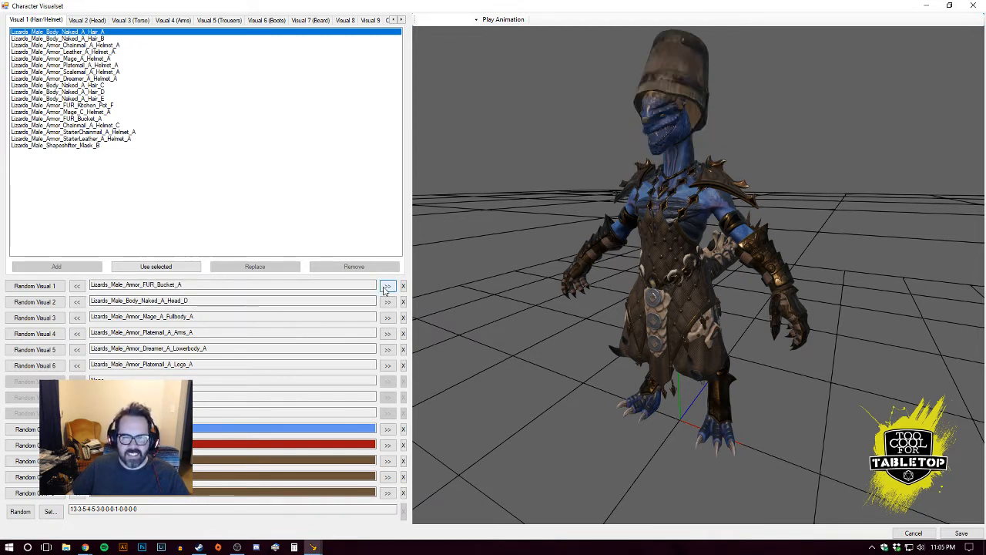
pyautogui.click(387, 287)
pyautogui.click(386, 287)
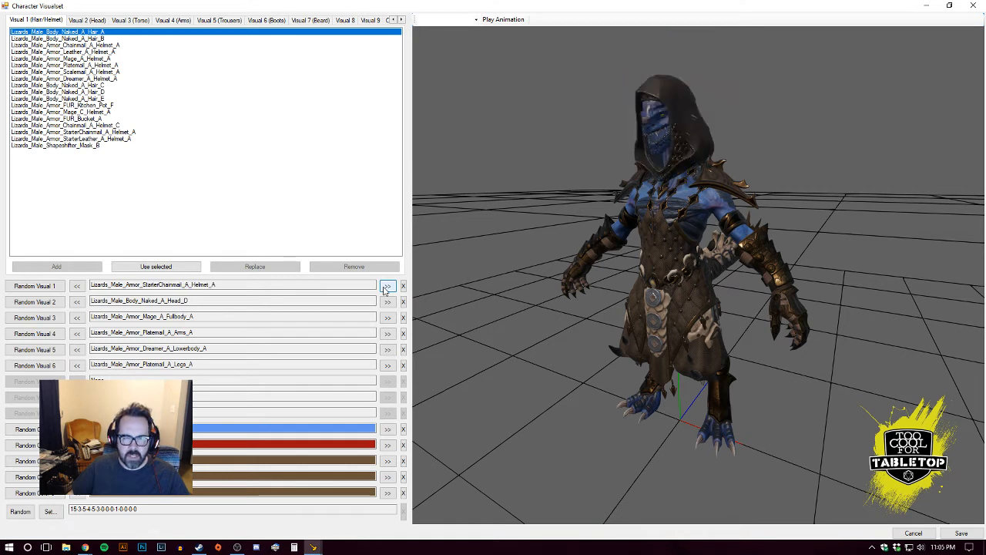
pyautogui.click(386, 287)
pyautogui.click(386, 287)
pyautogui.click(387, 286)
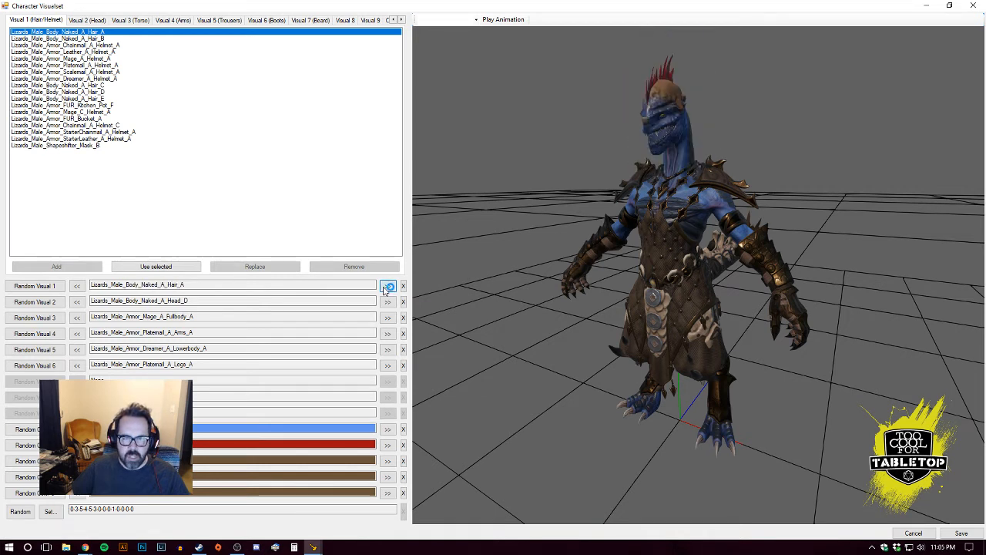
pyautogui.click(387, 286)
pyautogui.click(387, 287)
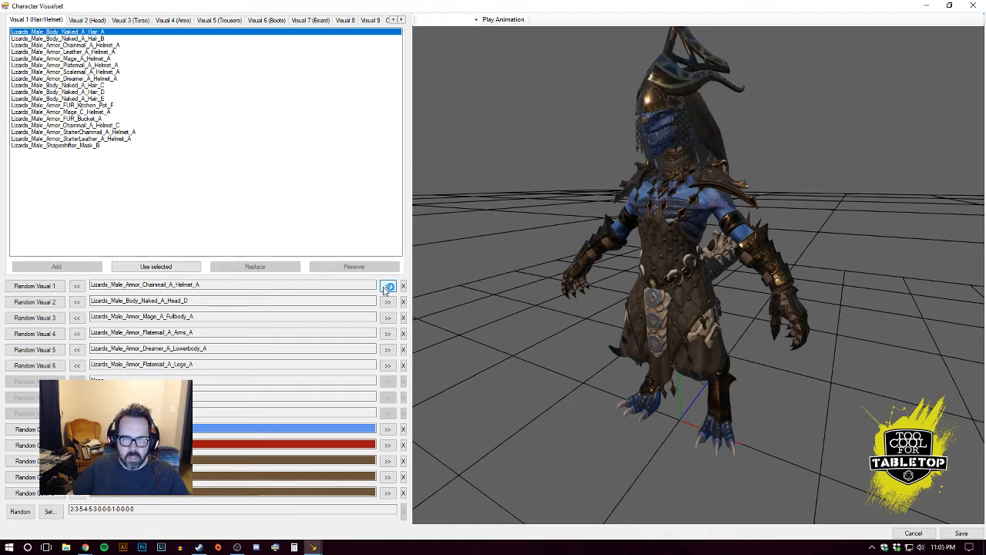
# - Set the hair/helmet visual to Lizards_Male_Armor_StarterChainmail_A_Helmet_A
pyautogui.click(78, 286)
pyautogui.click(77, 287)
pyautogui.click(77, 286)
pyautogui.click(77, 287)
pyautogui.click(77, 287)
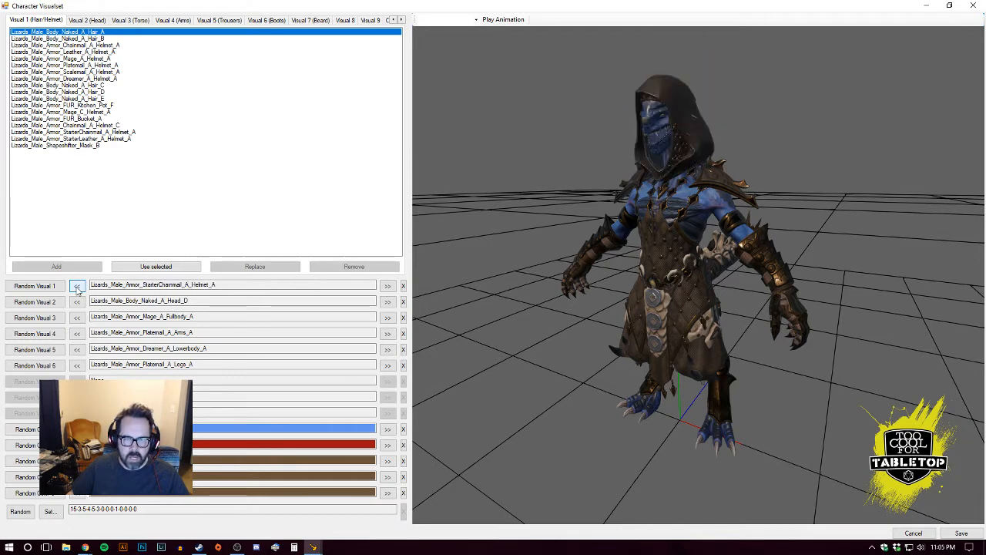
# - Compare the head variants and set the head visual to Lizards_Male_Body_Naked_A_Head_E
pyautogui.moveTo(608, 312); pyautogui.dragTo(651, 309)
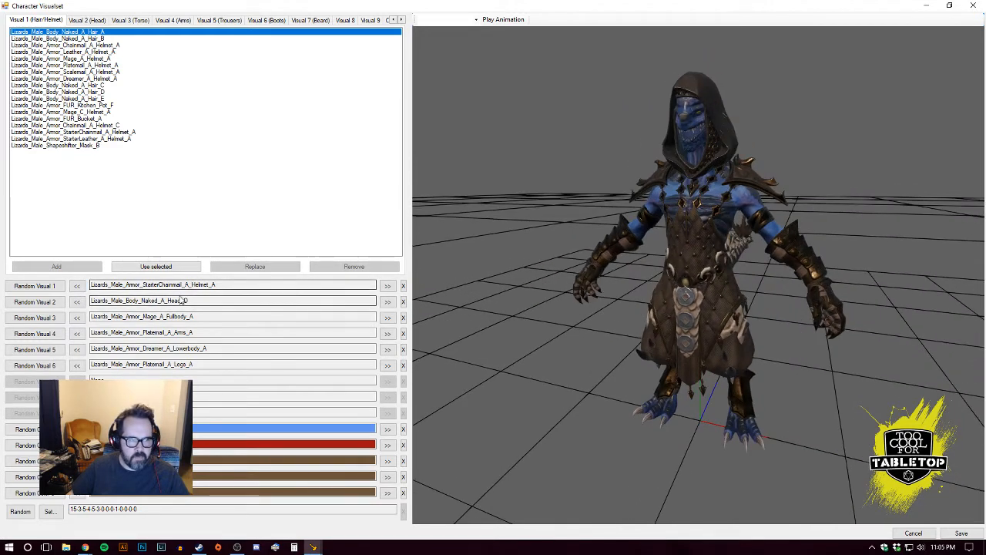
pyautogui.click(387, 302)
pyautogui.click(387, 302)
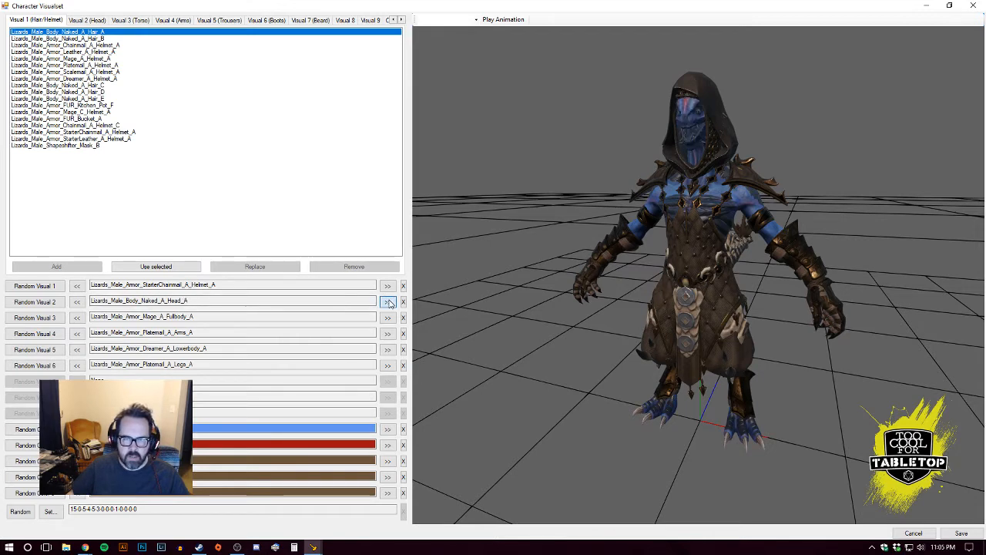
pyautogui.click(387, 302)
pyautogui.click(388, 302)
pyautogui.click(387, 302)
pyautogui.click(388, 302)
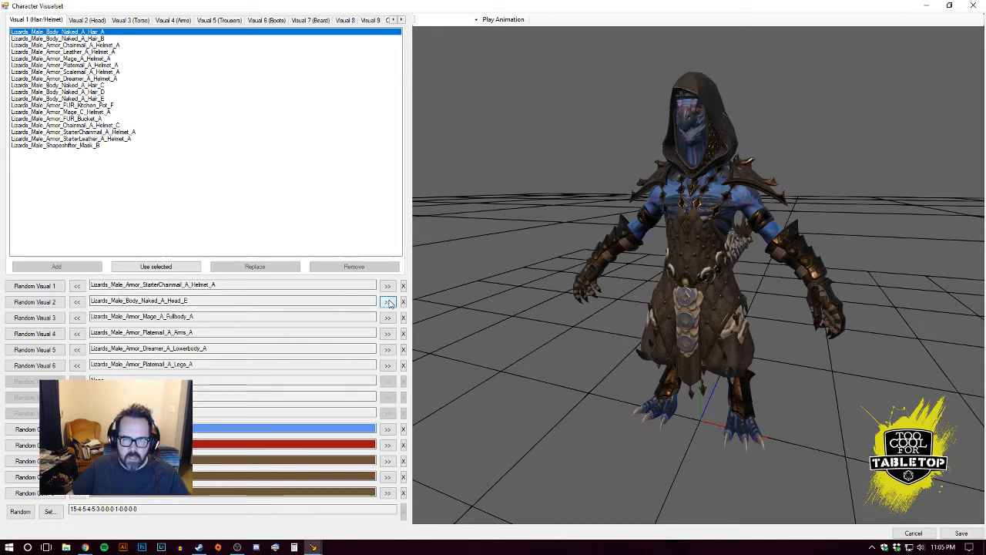
# - Preview the torso armor visuals one after another on the hooded lizard
pyautogui.moveTo(682, 322)
pyautogui.mouseDown()
pyautogui.moveTo(671, 324)
pyautogui.moveTo(696, 327)
pyautogui.mouseUp()
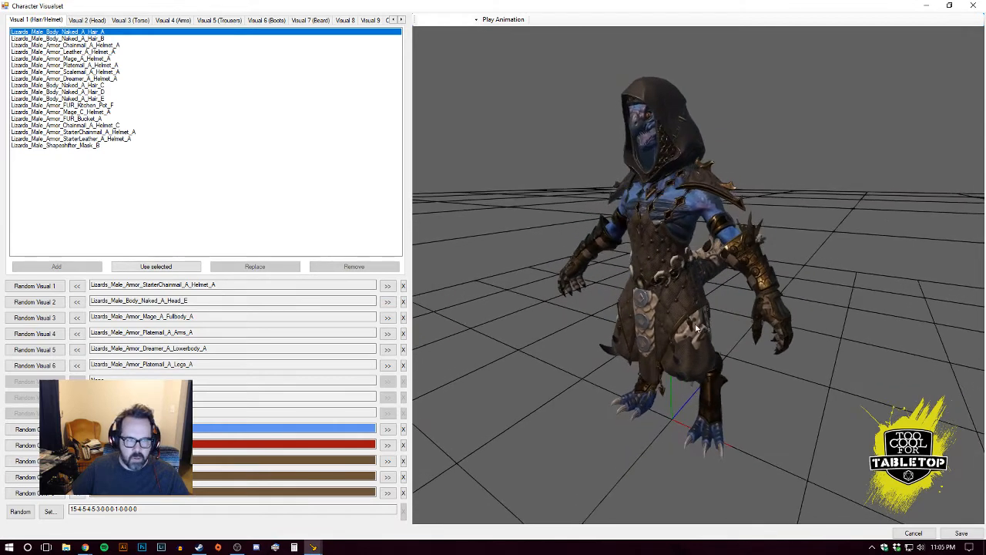
pyautogui.click(387, 318)
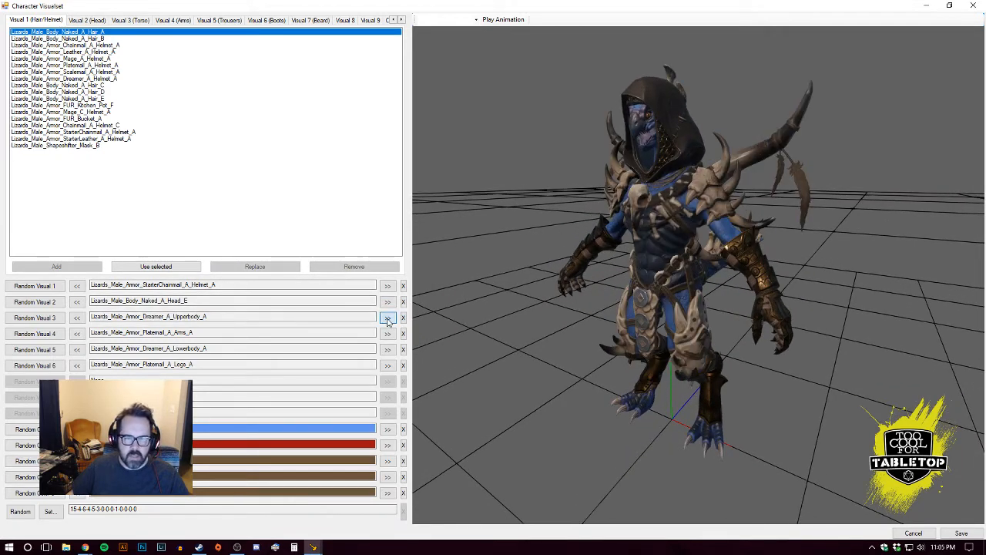
pyautogui.click(387, 318)
pyautogui.click(388, 317)
pyautogui.click(388, 317)
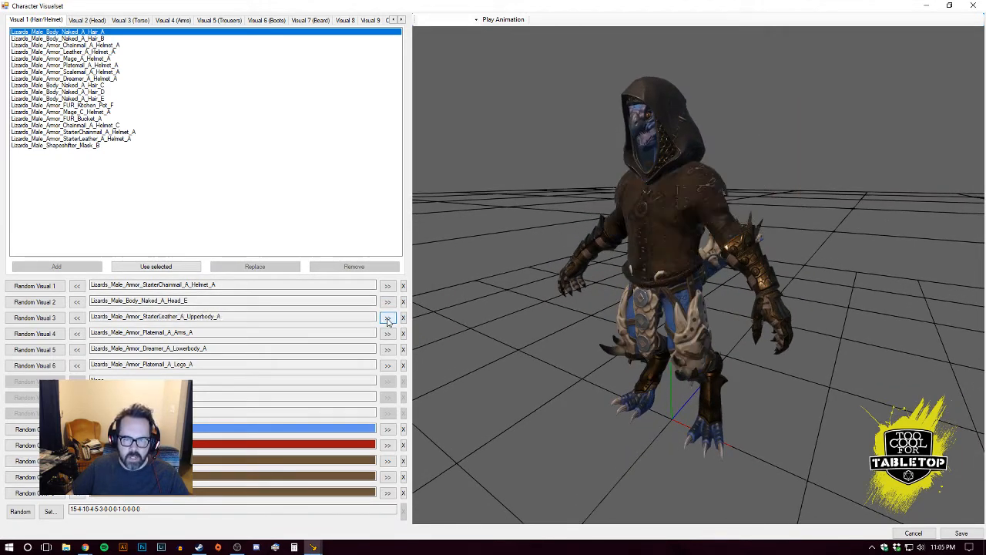
pyautogui.click(387, 318)
pyautogui.click(388, 317)
pyautogui.click(387, 318)
pyautogui.click(388, 318)
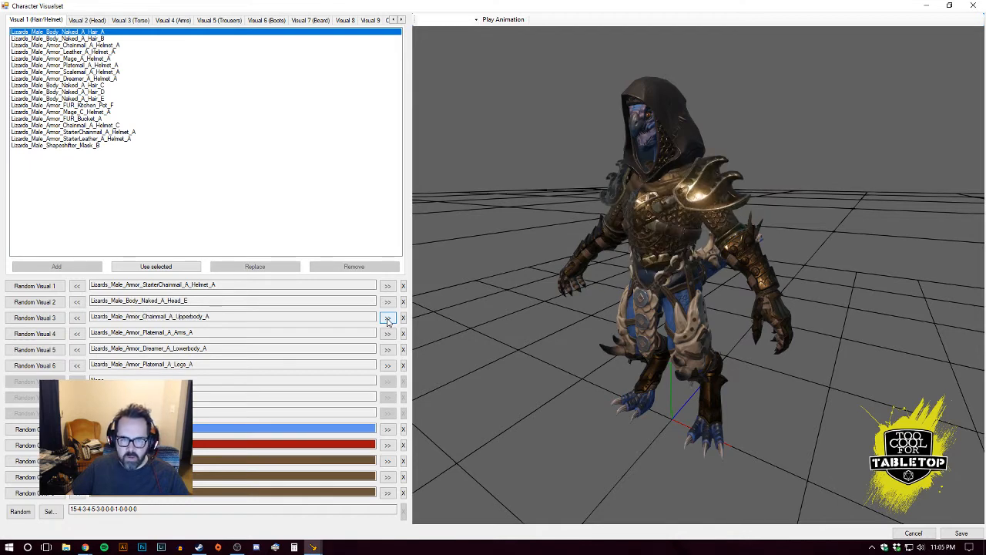
pyautogui.click(387, 317)
pyautogui.click(387, 317)
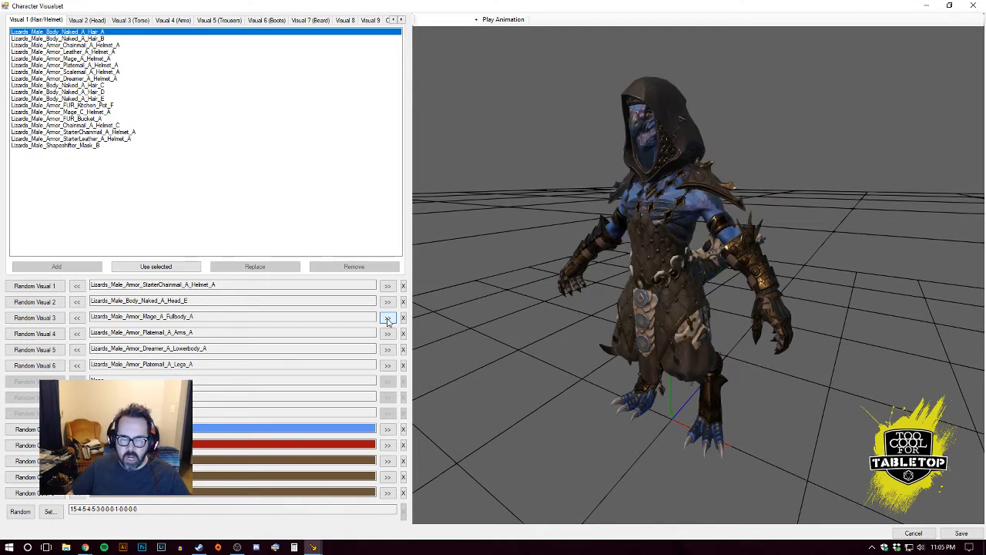
# - Set the torso visual to Lizards_Male_Armor_StarterChainmail_A_Upperbody_A
pyautogui.click(388, 318)
pyautogui.click(387, 318)
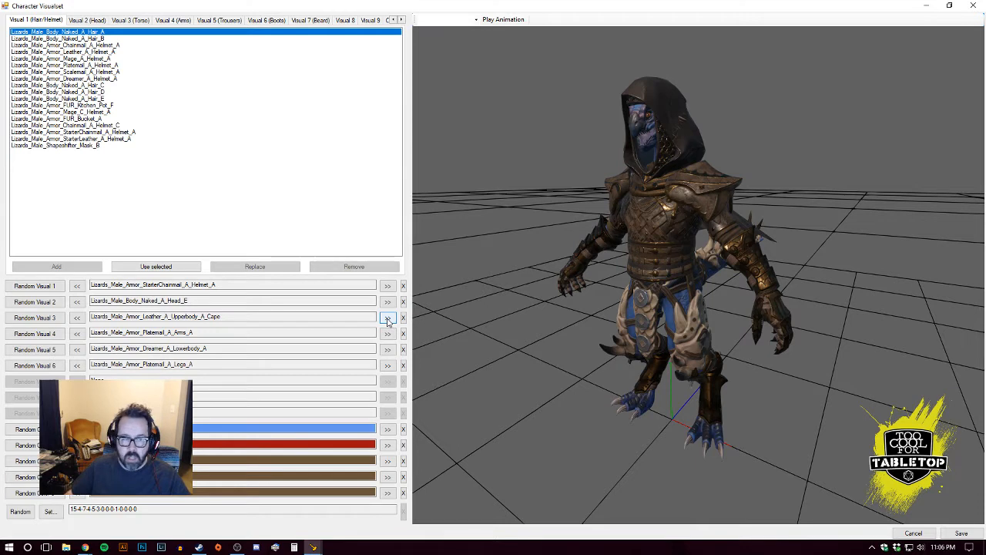
pyautogui.click(388, 318)
pyautogui.click(387, 318)
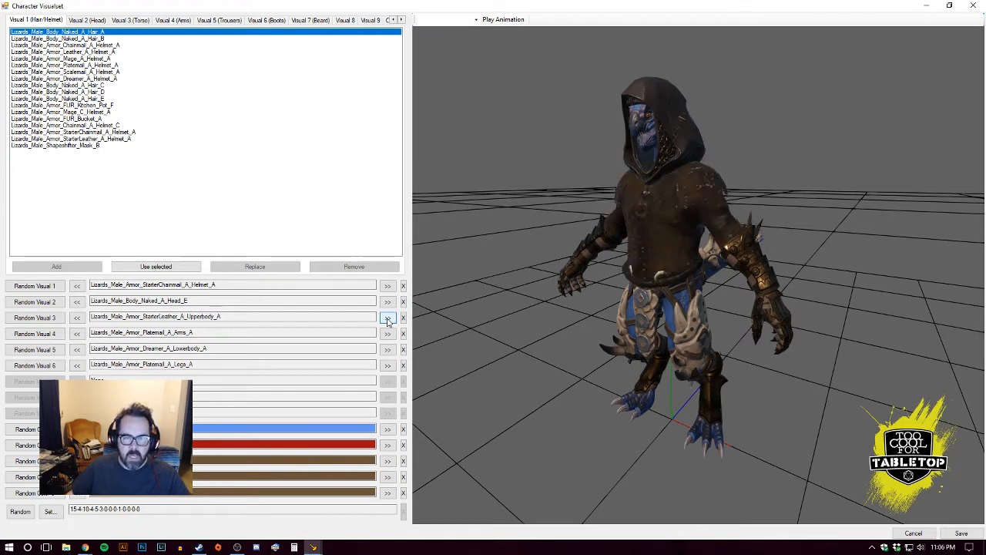
pyautogui.click(77, 317)
# - Compare the arm armor variants and set the arms visual to Lizards_Male_Armor_StarterLeather_A_Arms_A
pyautogui.moveTo(639, 305); pyautogui.dragTo(522, 291)
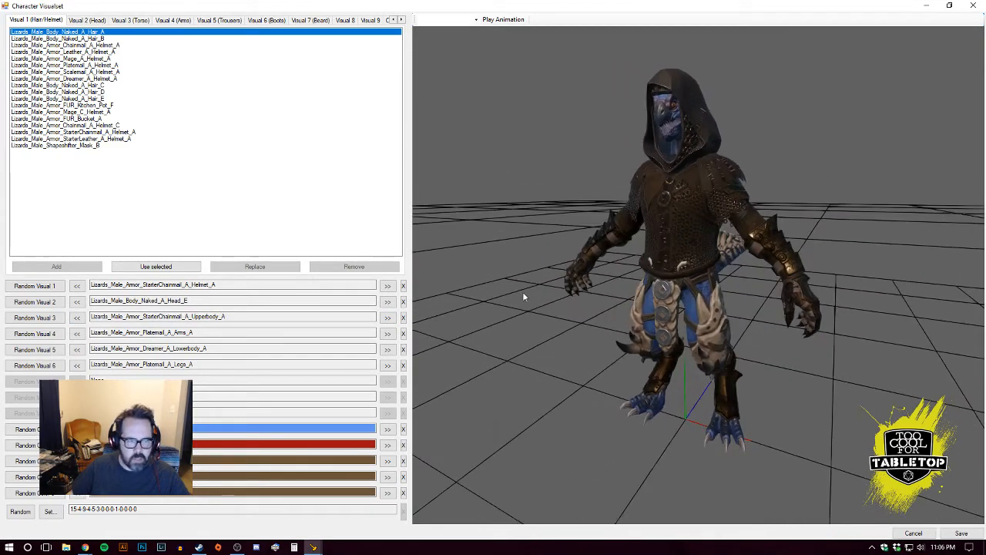
pyautogui.click(388, 333)
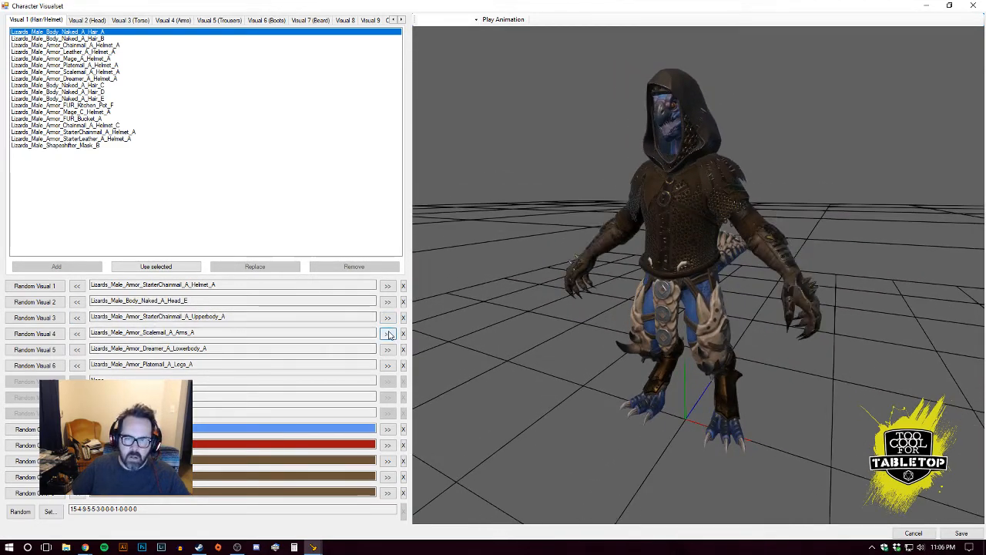
pyautogui.click(388, 332)
pyautogui.click(387, 333)
pyautogui.click(387, 333)
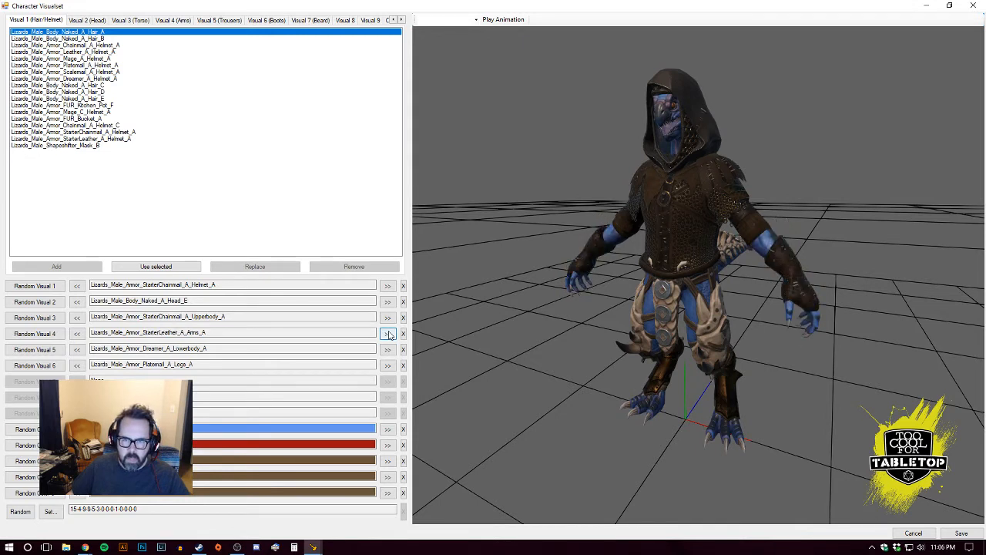
pyautogui.click(387, 333)
pyautogui.click(388, 333)
pyautogui.click(387, 333)
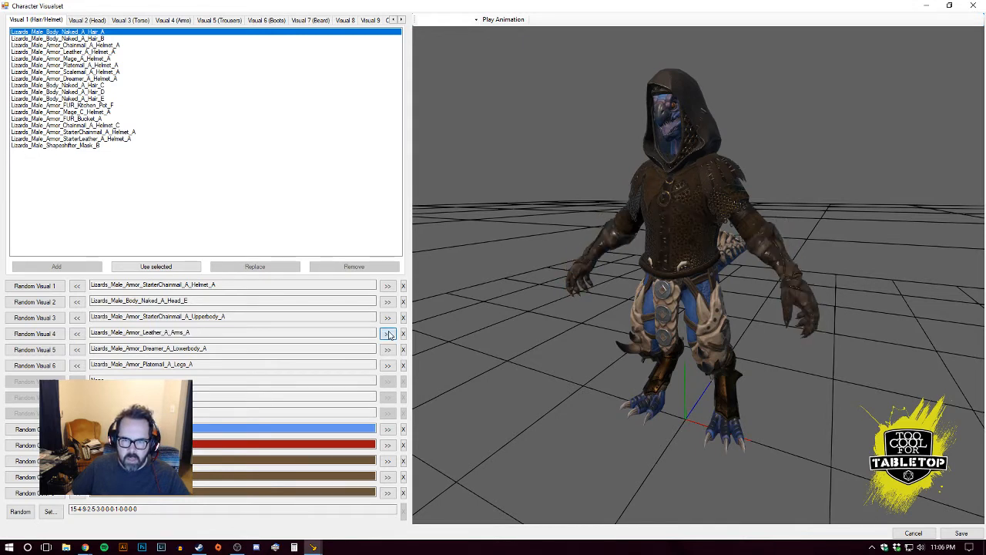
pyautogui.click(388, 332)
pyautogui.click(387, 333)
pyautogui.click(387, 332)
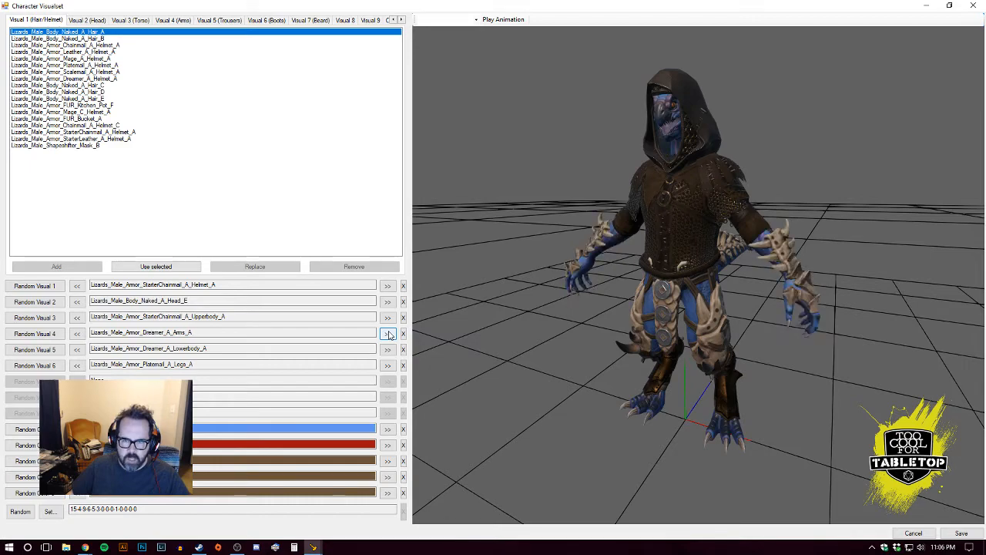
pyautogui.click(387, 333)
pyautogui.click(387, 333)
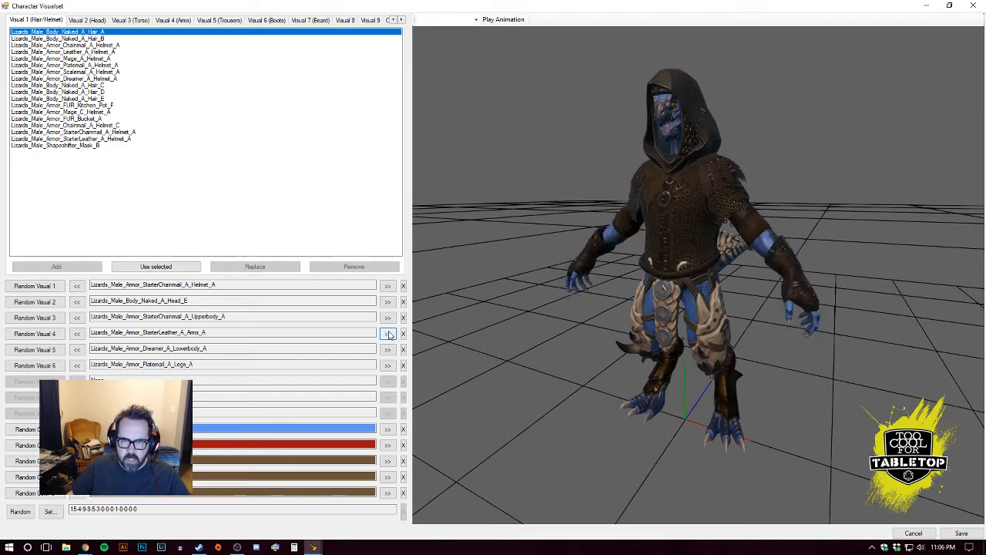
# - Set the arms visual to Lizards_Male_Armor_StarterChainmail_A_Arms_A and check the bracers on the model
pyautogui.moveTo(714, 374)
pyautogui.mouseDown()
pyautogui.moveTo(587, 369)
pyautogui.moveTo(604, 349)
pyautogui.moveTo(806, 356)
pyautogui.moveTo(730, 367)
pyautogui.mouseUp()
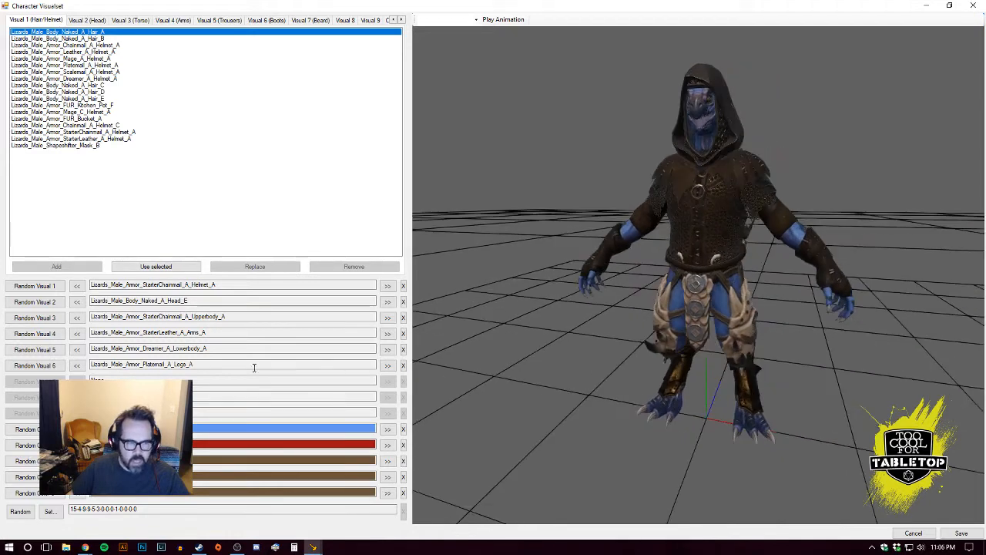
pyautogui.click(77, 333)
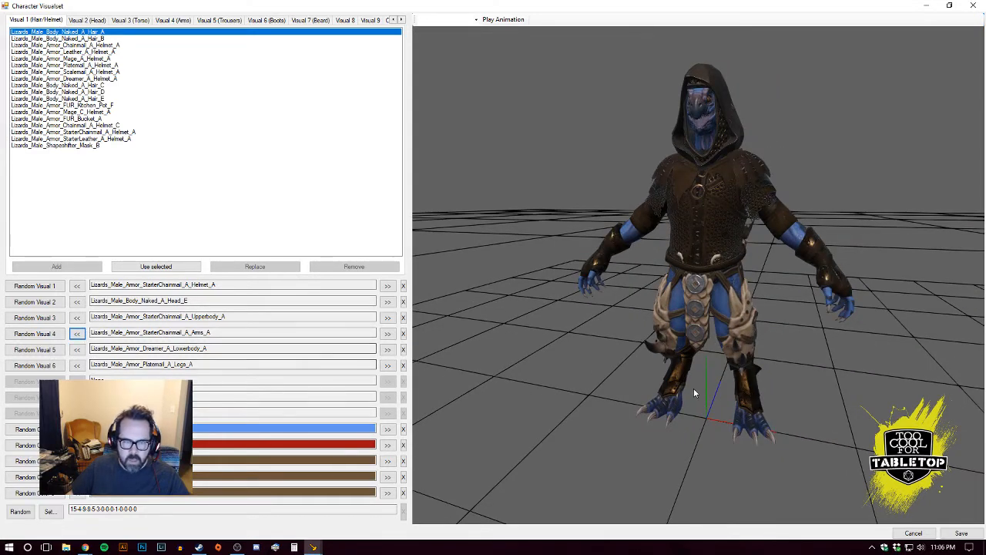
pyautogui.moveTo(693, 387)
pyautogui.mouseDown()
pyautogui.moveTo(595, 386)
pyautogui.moveTo(706, 381)
pyautogui.moveTo(677, 384)
pyautogui.mouseUp()
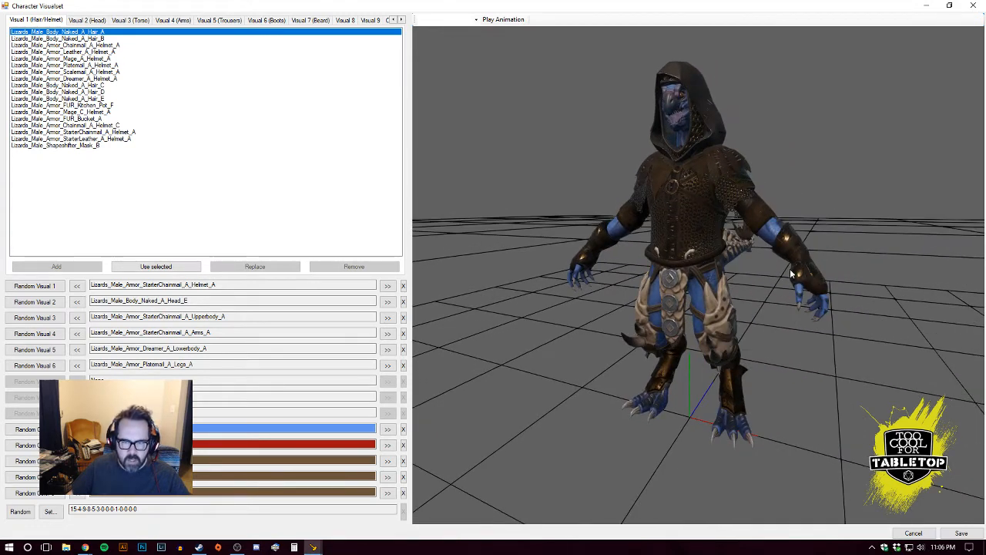
# - Compare the trouser variants and set the trousers visual to Lizards_Male_Armor_Mage_A_Lowerbody_A
pyautogui.click(389, 350)
pyautogui.click(388, 351)
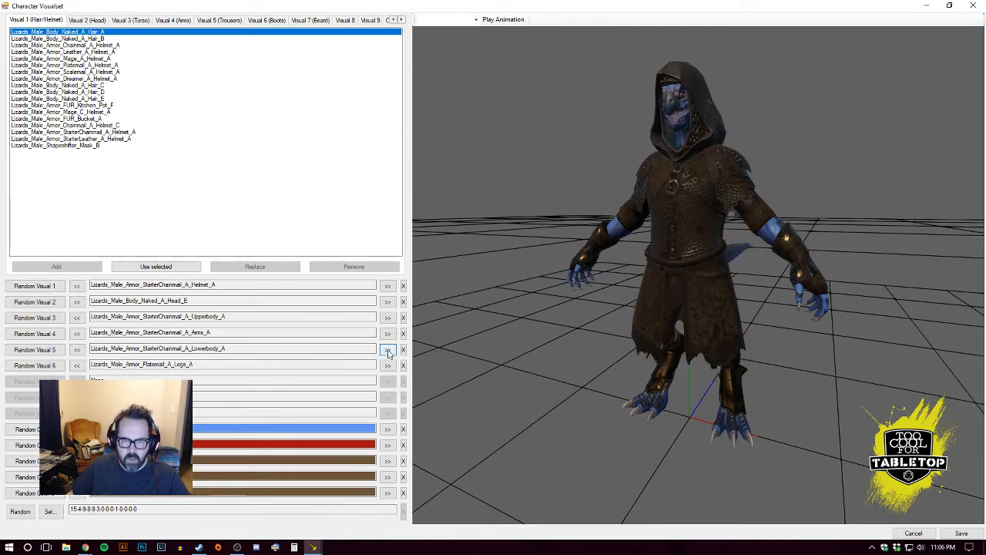
pyautogui.click(388, 350)
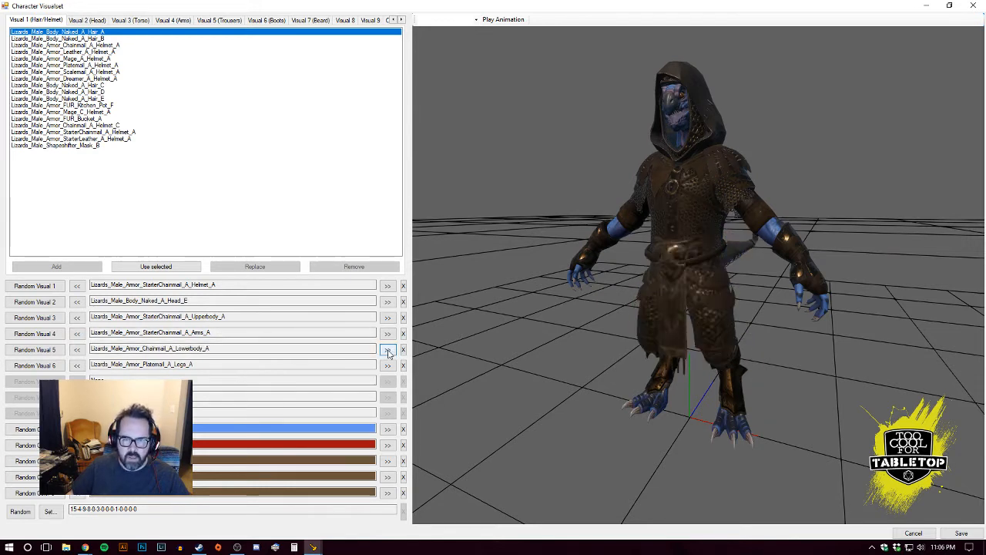
pyautogui.click(388, 350)
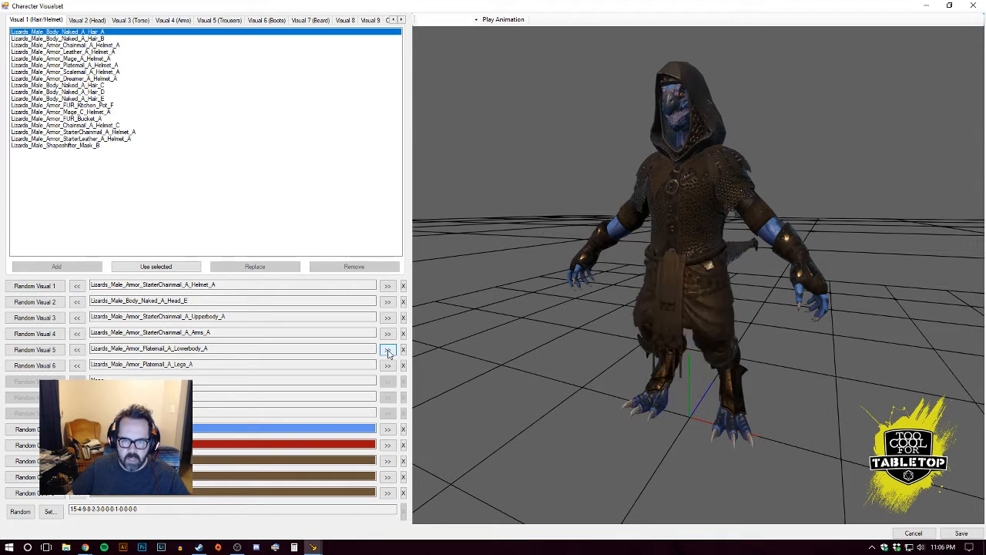
pyautogui.click(389, 350)
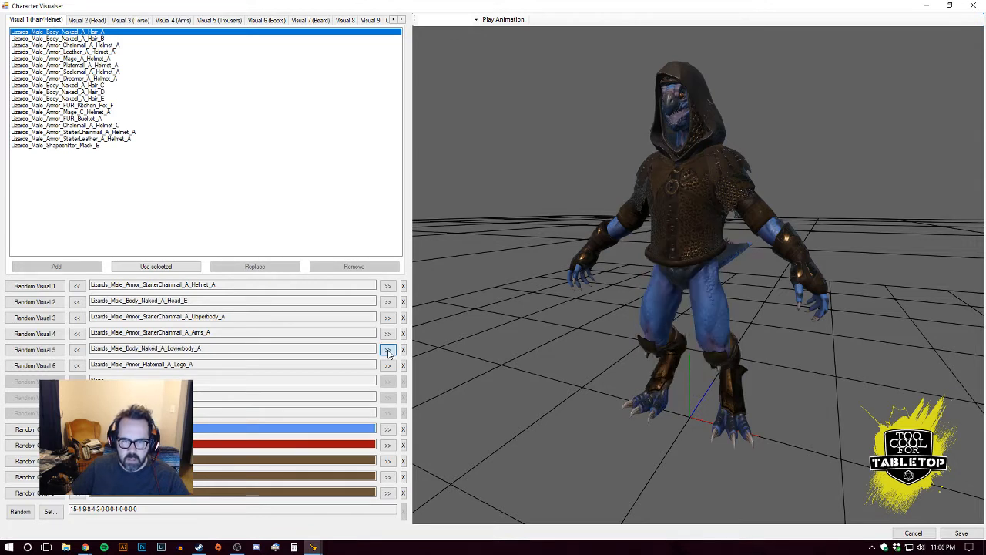
pyautogui.click(389, 351)
pyautogui.click(388, 350)
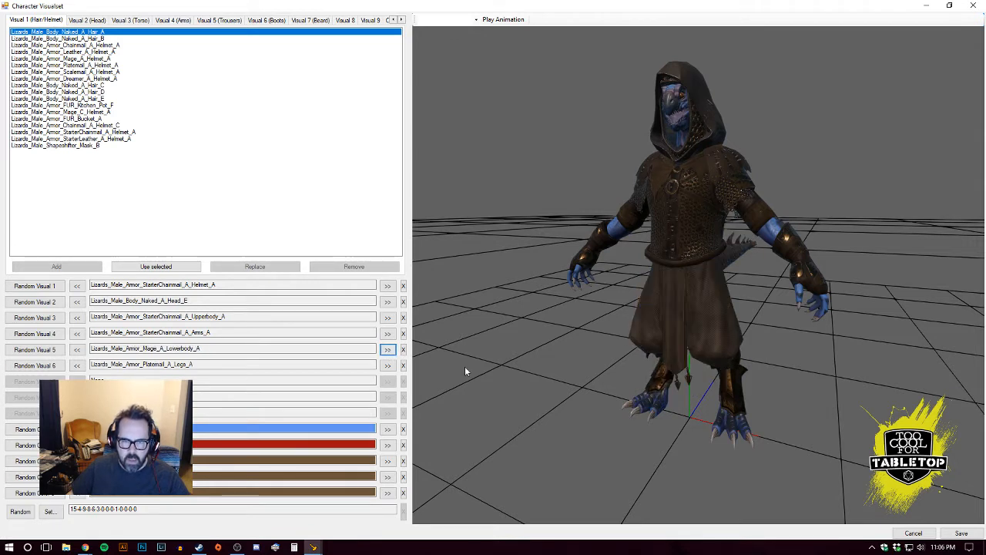
pyautogui.moveTo(464, 365); pyautogui.dragTo(670, 374)
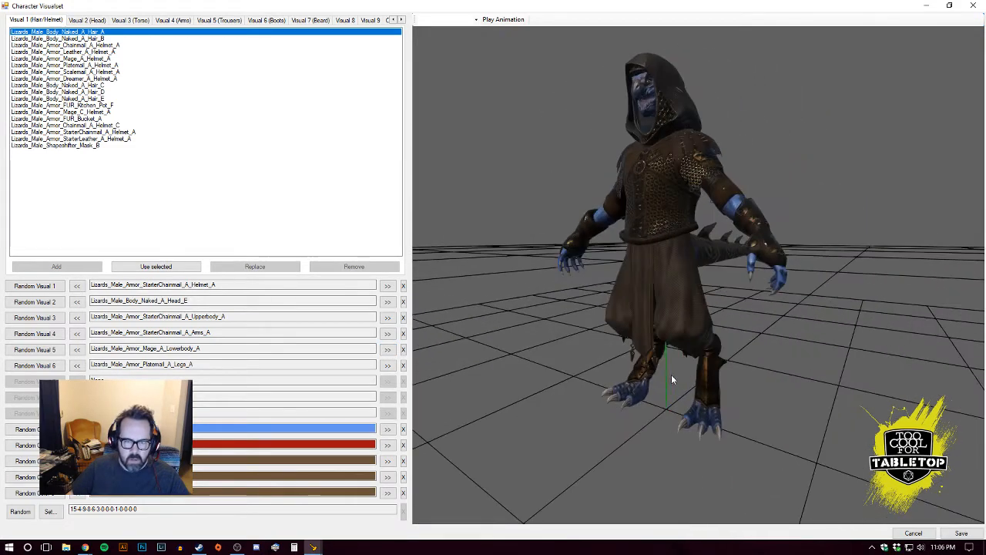
# - Compare the boot variants and set the boots visual to Lizards_Male_Armor_Chainmail_A_Legs_A
pyautogui.click(388, 366)
pyautogui.click(388, 366)
pyautogui.click(388, 367)
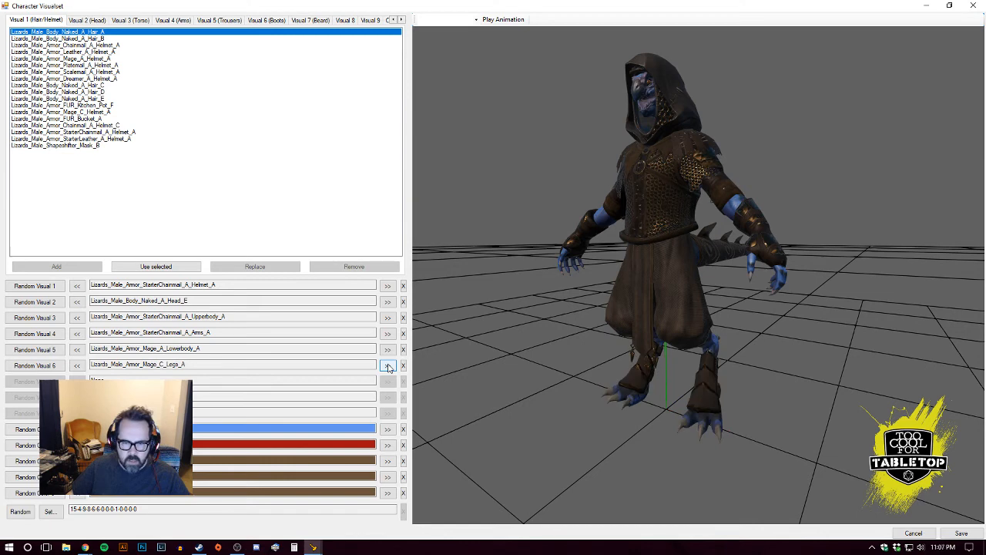
pyautogui.click(388, 366)
pyautogui.click(388, 366)
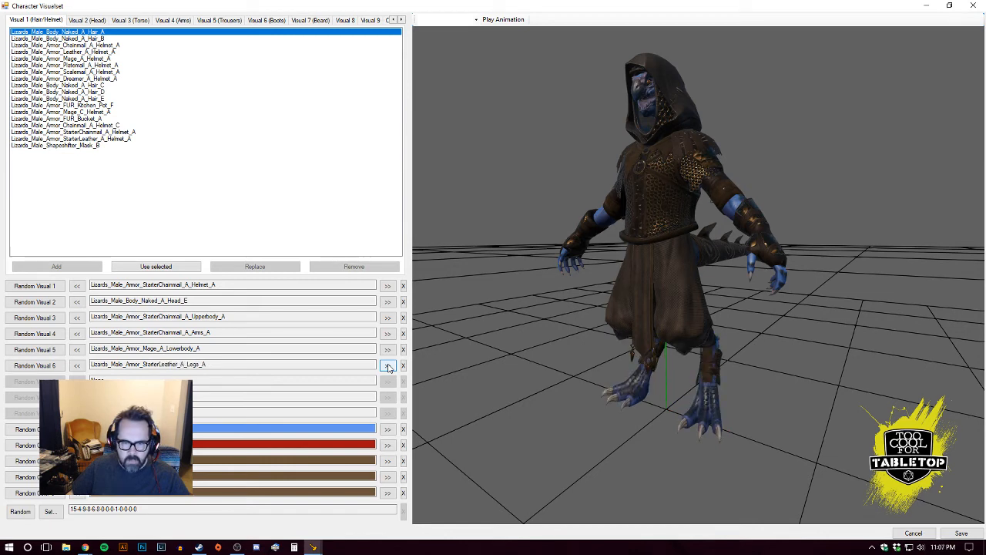
pyautogui.click(388, 366)
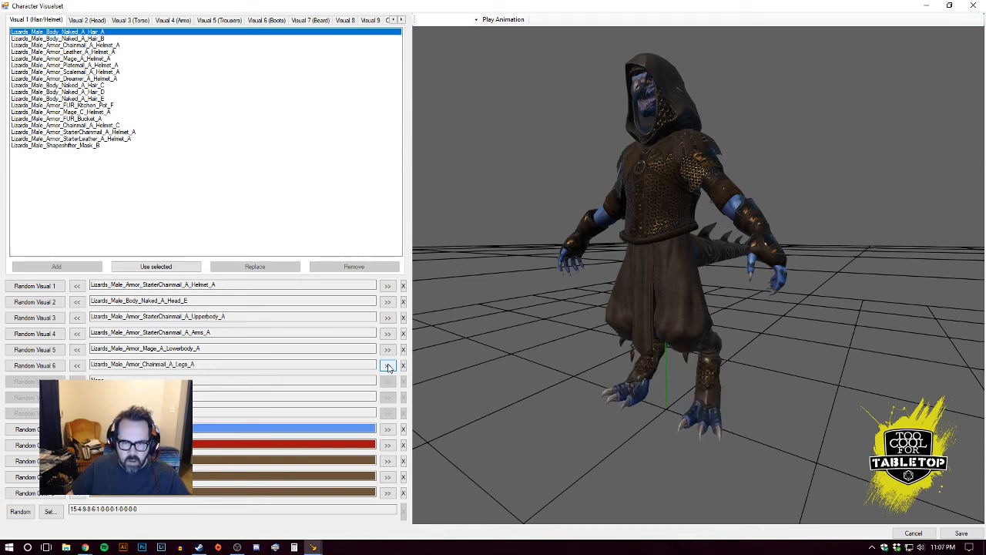
pyautogui.moveTo(644, 404)
pyautogui.mouseDown()
pyautogui.moveTo(531, 401)
pyautogui.moveTo(690, 407)
pyautogui.moveTo(653, 418)
pyautogui.mouseUp()
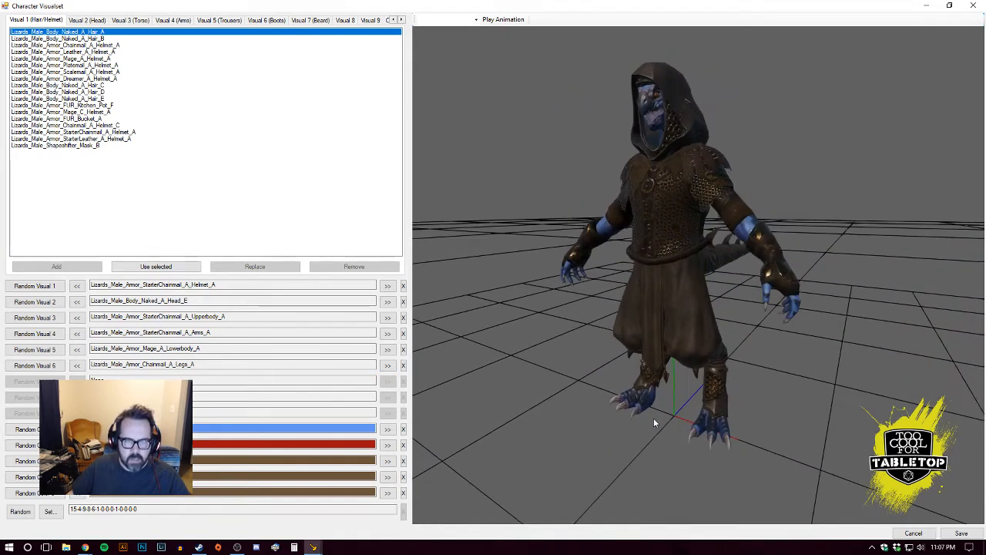
# - Try the options for the first color and set the lizard's skin to black
pyautogui.click(387, 430)
pyautogui.click(388, 430)
pyautogui.click(387, 430)
pyautogui.click(387, 430)
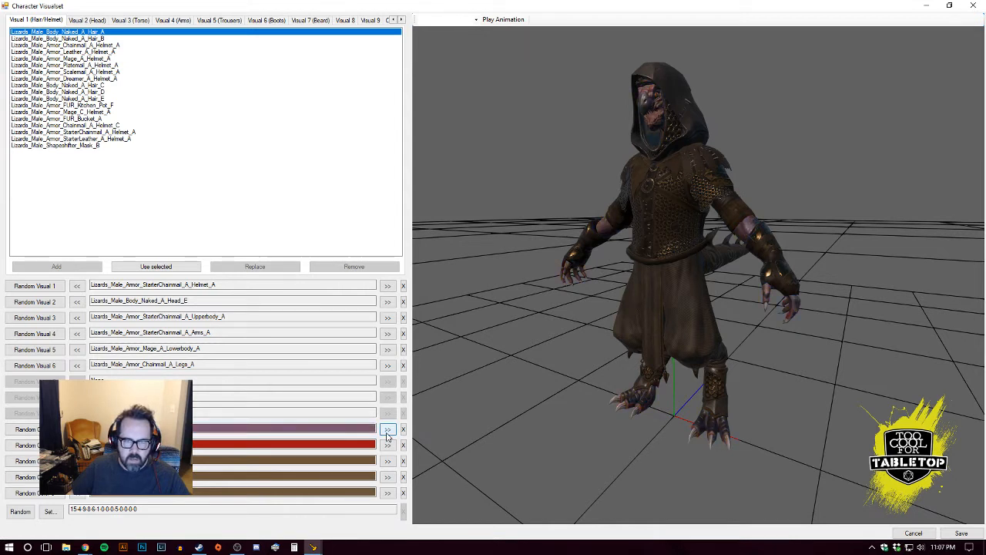
pyautogui.click(387, 429)
pyautogui.click(388, 430)
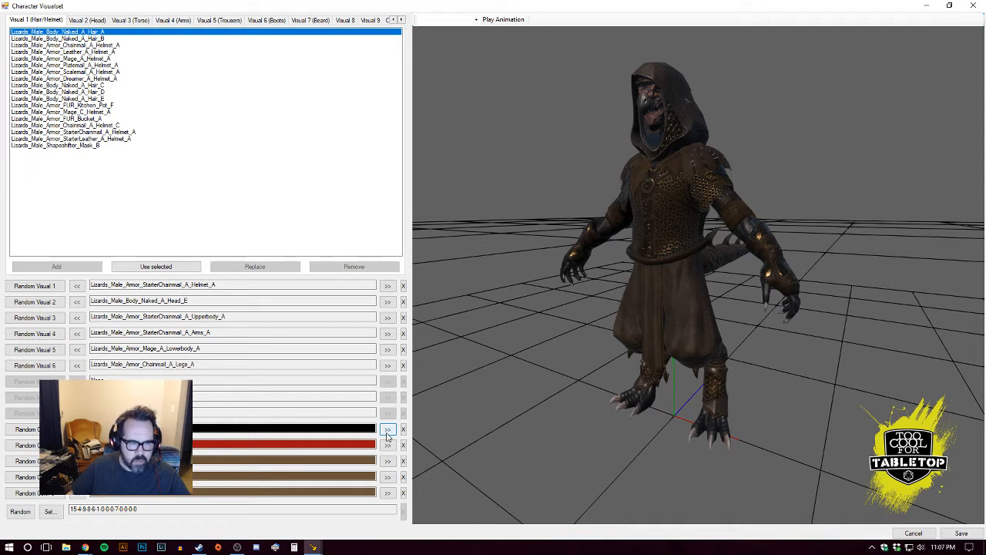
# - Compare the options for the second color, the lizard's face tint, and set it to pale mint green
pyautogui.click(387, 445)
pyautogui.click(388, 445)
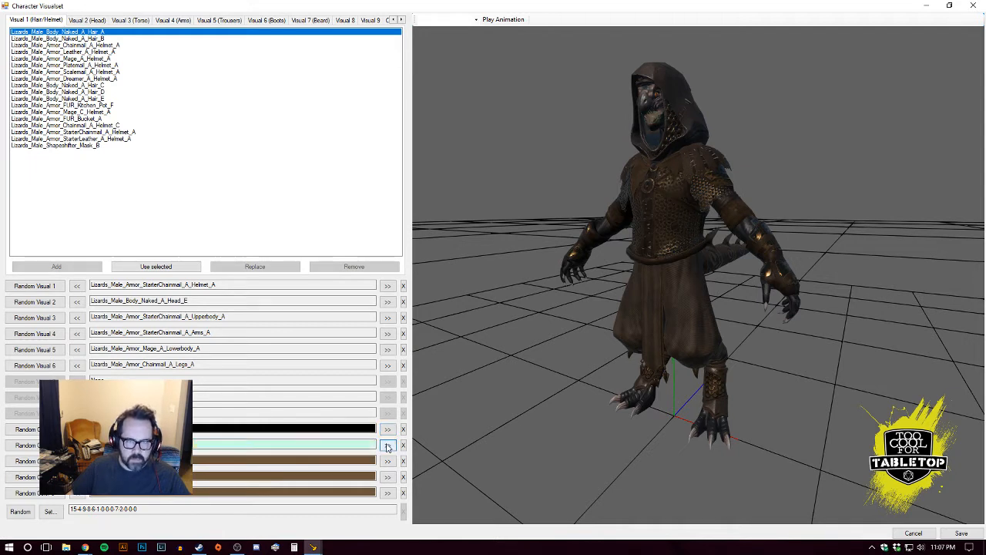
pyautogui.click(387, 445)
pyautogui.click(387, 445)
pyautogui.click(387, 445)
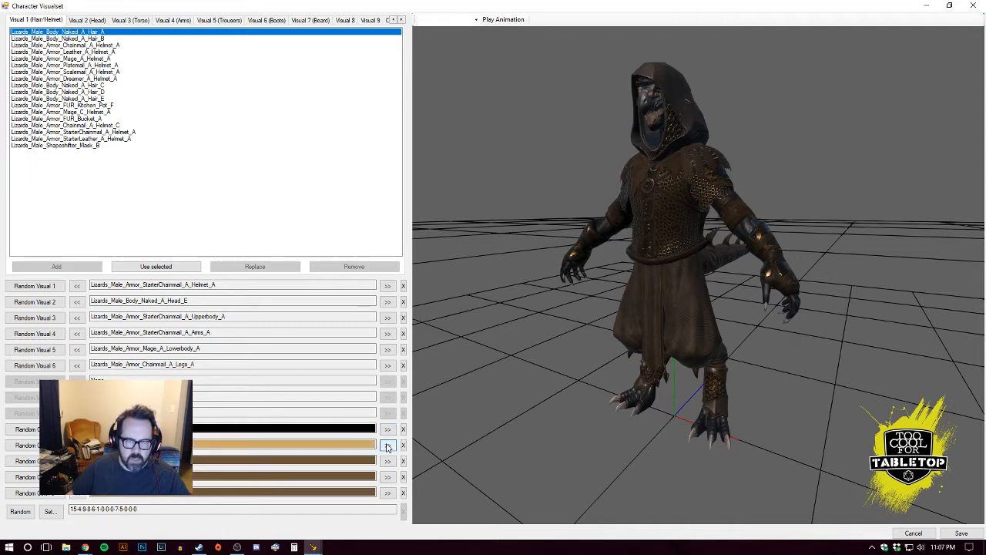
pyautogui.click(388, 445)
pyautogui.click(387, 445)
pyautogui.moveTo(562, 325); pyautogui.dragTo(571, 337, button='middle')
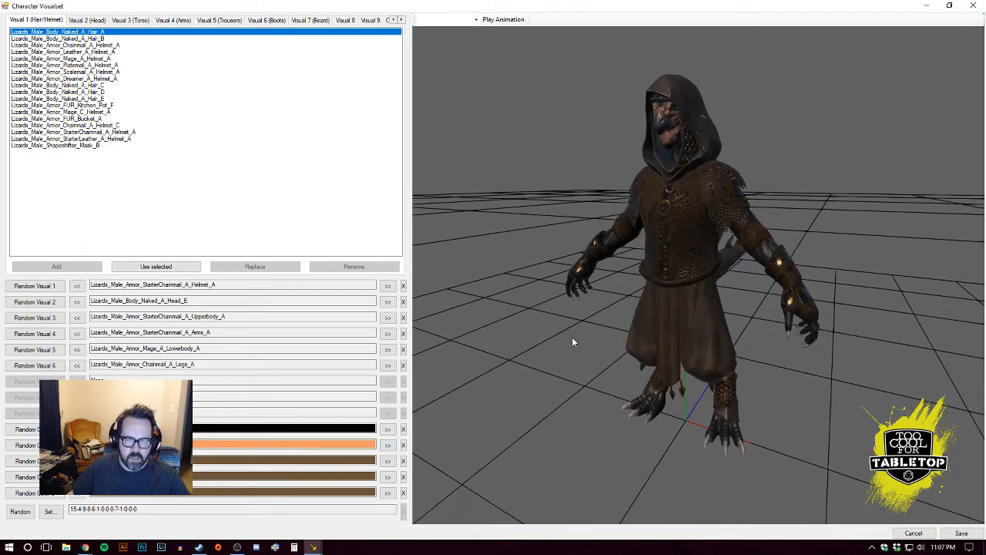
pyautogui.click(387, 446)
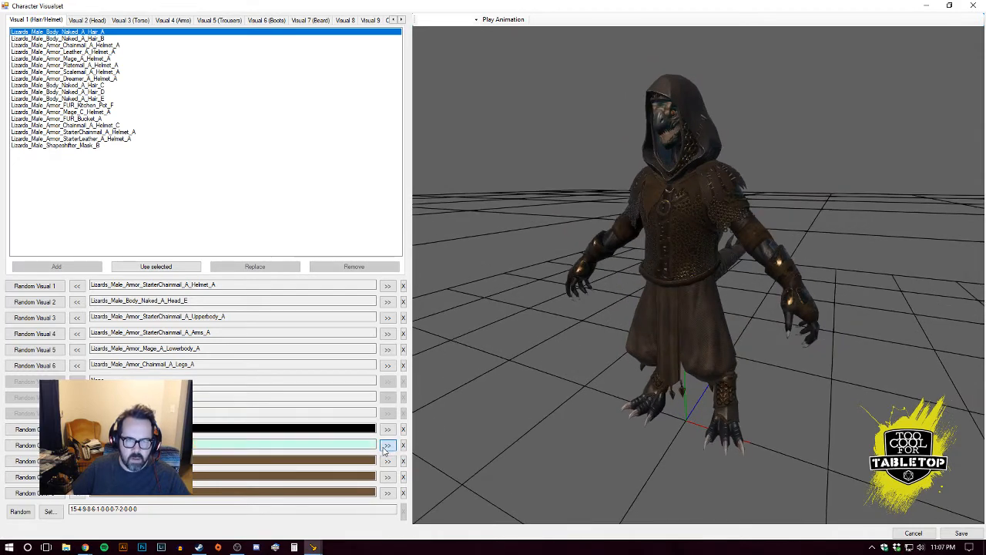
pyautogui.click(384, 447)
pyautogui.click(78, 445)
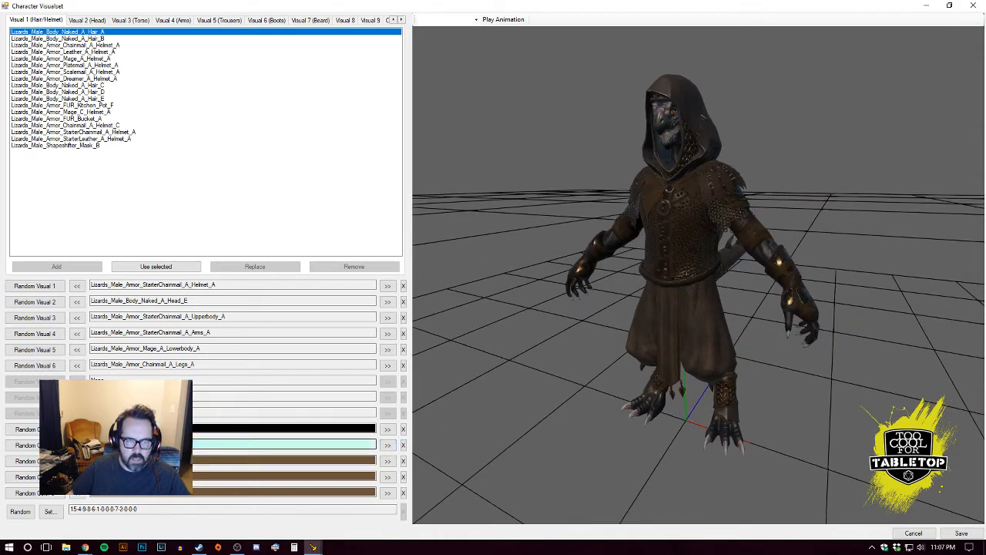
# - Compare the options for the third color, which tints the hood and armor trim, and set it to light periwinkle blue
pyautogui.moveTo(662, 391); pyautogui.dragTo(540, 404, button='middle')
pyautogui.click(387, 460)
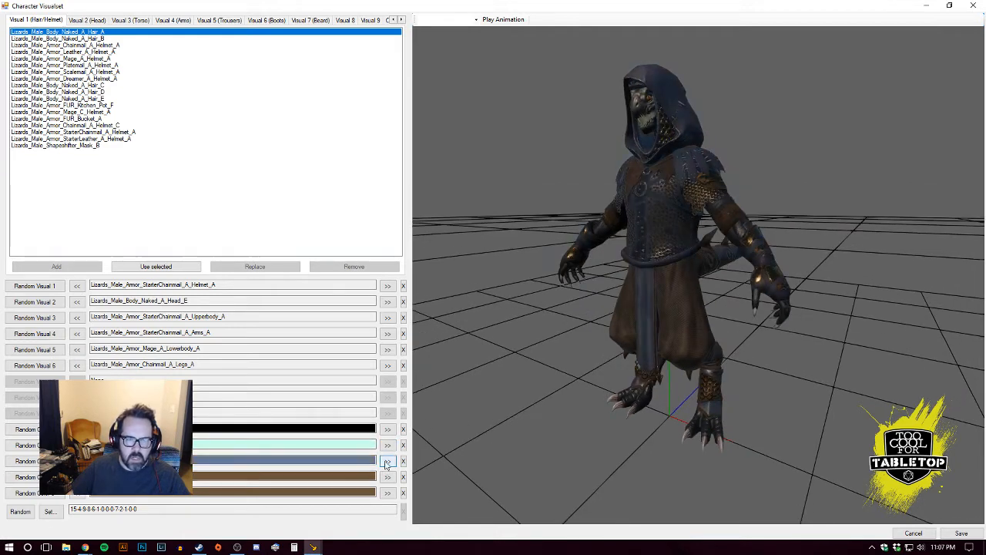
pyautogui.click(387, 461)
pyautogui.click(387, 461)
pyautogui.click(387, 460)
pyautogui.click(387, 461)
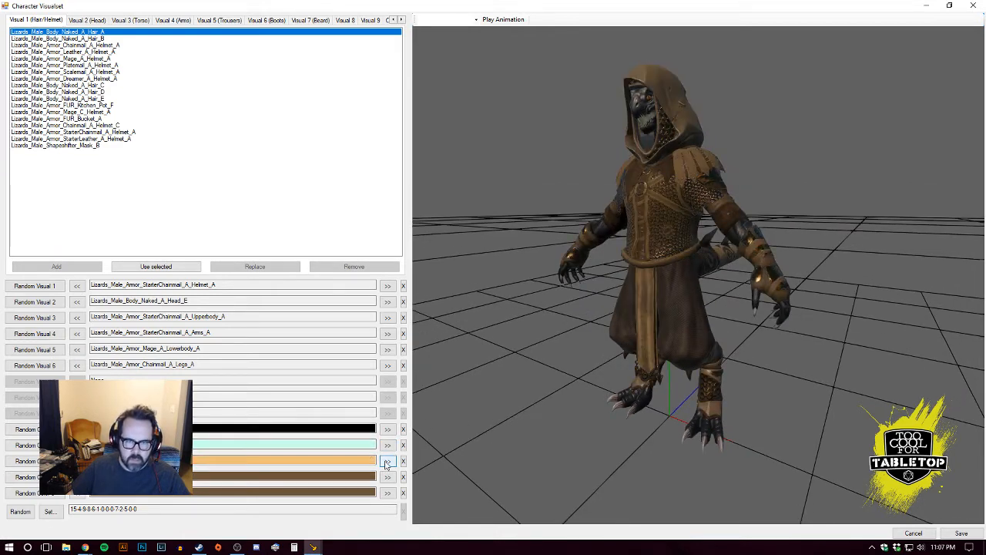
pyautogui.click(387, 461)
pyautogui.click(387, 461)
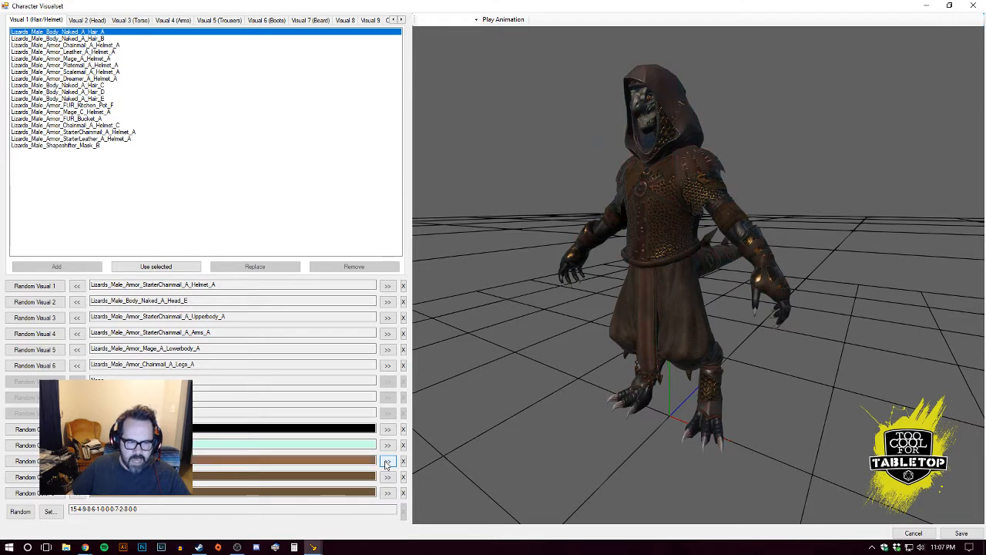
pyautogui.click(386, 460)
pyautogui.click(387, 461)
pyautogui.click(387, 461)
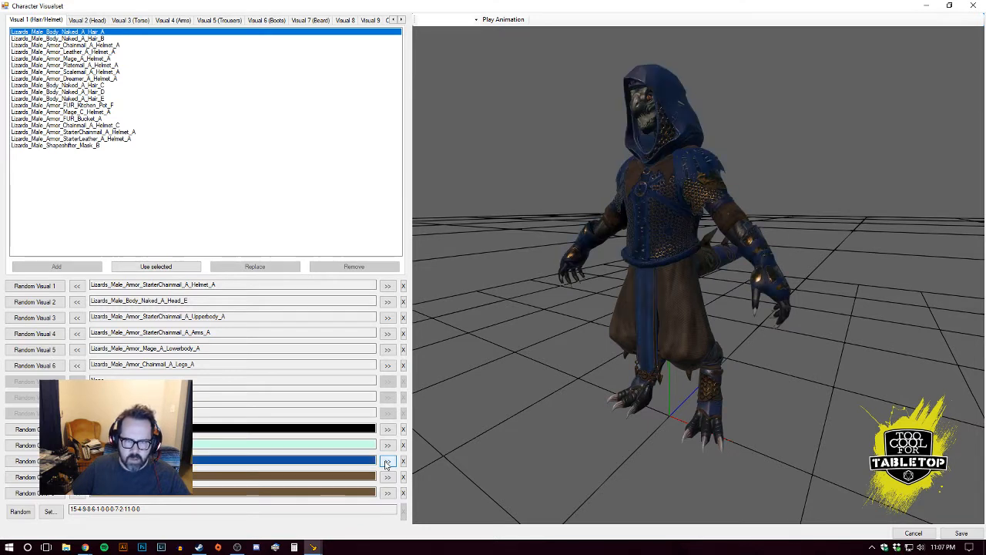
pyautogui.click(387, 461)
pyautogui.click(387, 460)
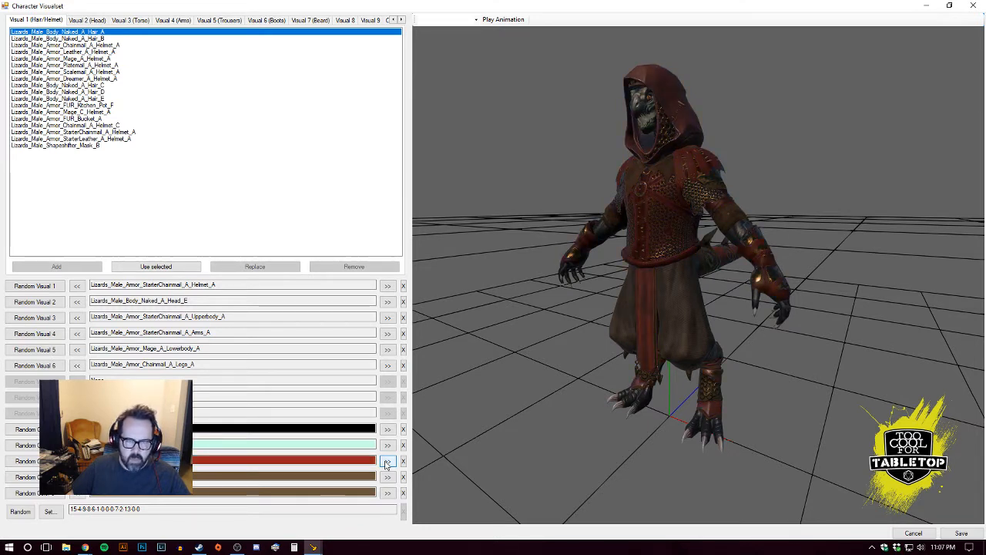
pyautogui.click(387, 461)
pyautogui.click(387, 461)
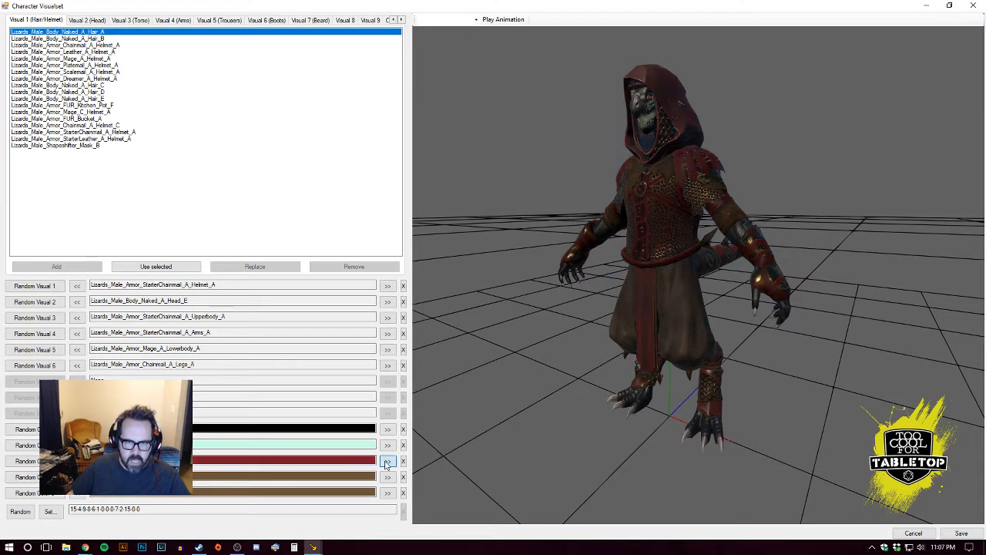
pyautogui.click(386, 460)
pyautogui.click(387, 461)
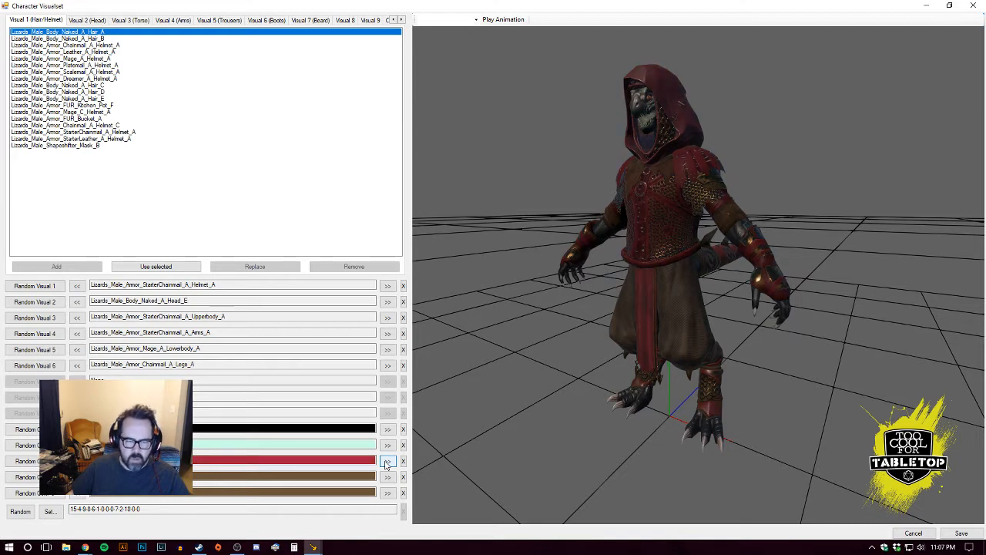
pyautogui.click(387, 460)
pyautogui.click(387, 461)
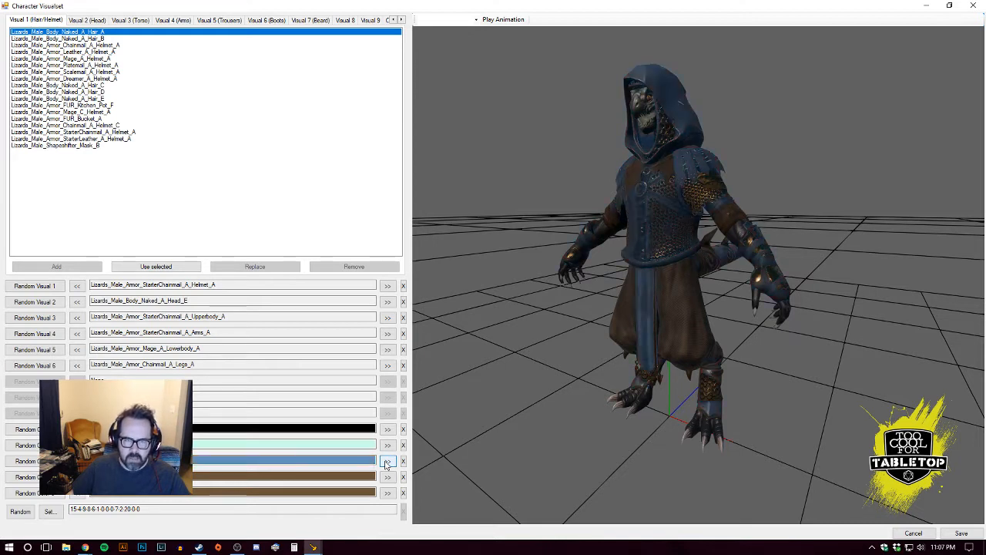
pyautogui.click(387, 461)
pyautogui.click(386, 460)
pyautogui.click(387, 461)
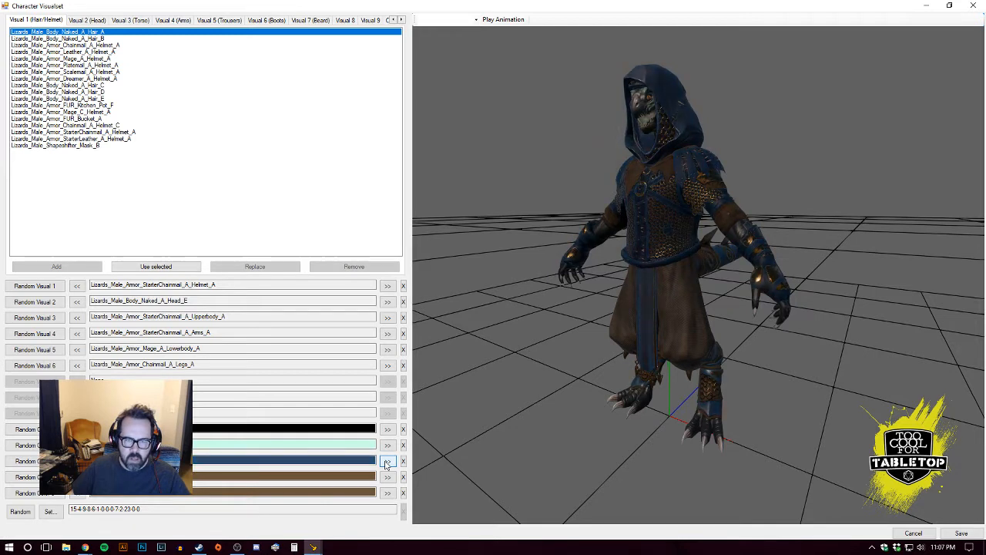
pyautogui.click(386, 461)
pyautogui.click(387, 460)
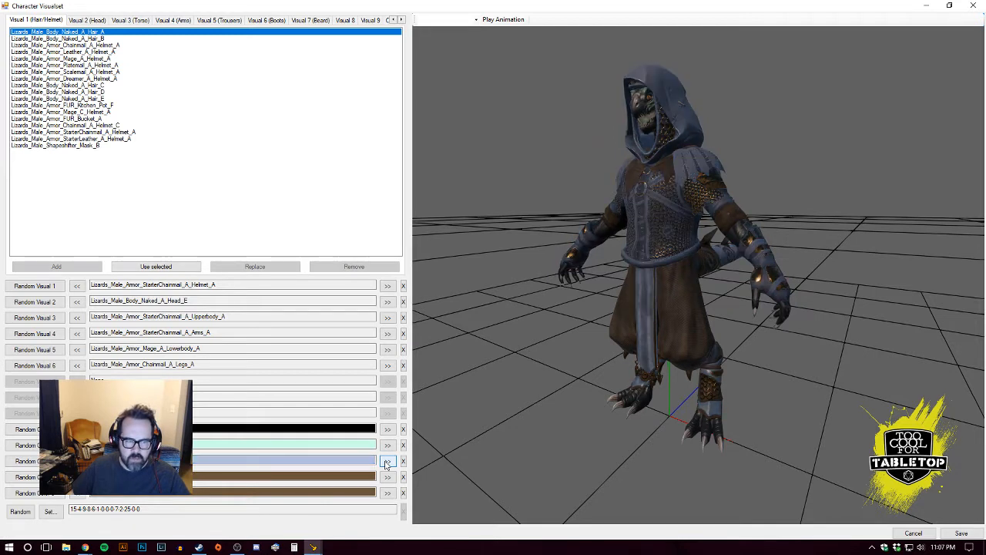
pyautogui.click(386, 462)
pyautogui.click(387, 462)
pyautogui.click(387, 462)
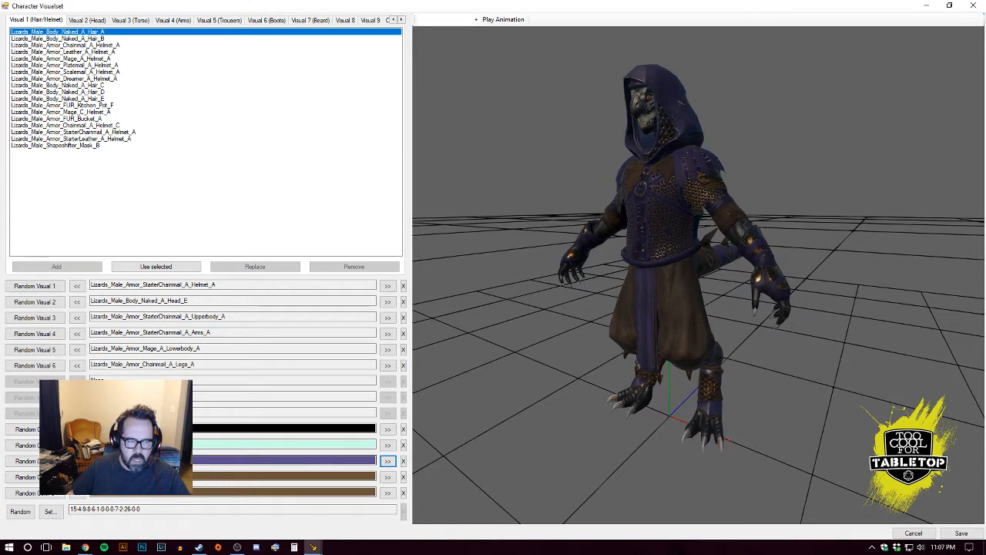
pyautogui.click(386, 462)
pyautogui.moveTo(664, 423)
pyautogui.mouseDown()
pyautogui.moveTo(618, 423)
pyautogui.moveTo(671, 423)
pyautogui.mouseUp()
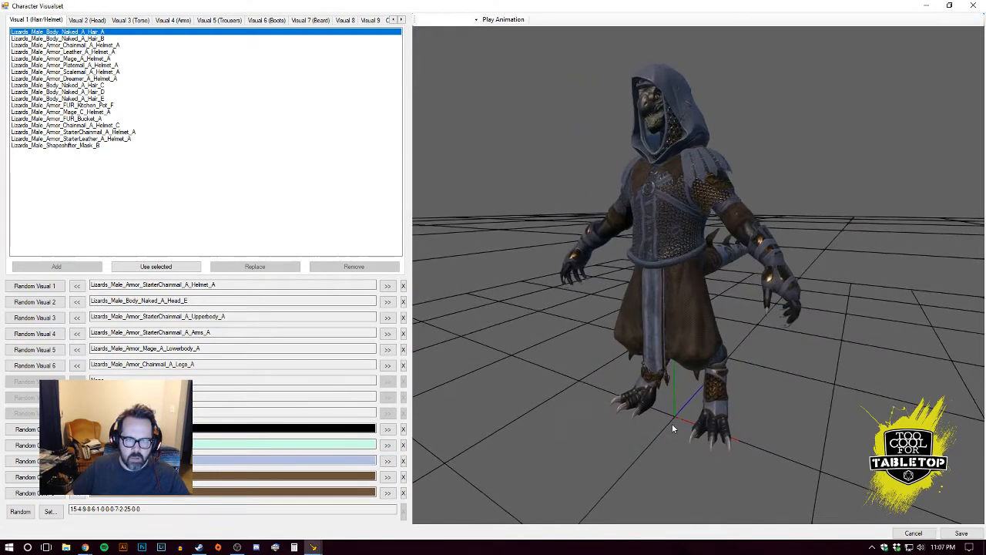
# - Compare the options for the fourth color, which tints the trousers and sleeves, and set it to deep blue
pyautogui.click(387, 476)
pyautogui.click(387, 476)
pyautogui.click(387, 476)
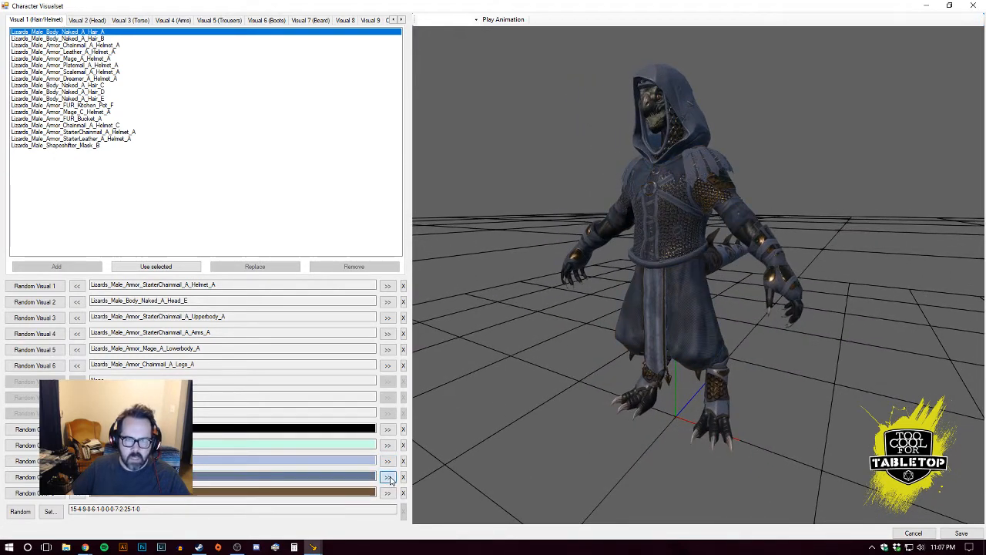
pyautogui.click(387, 476)
pyautogui.click(386, 477)
pyautogui.click(387, 477)
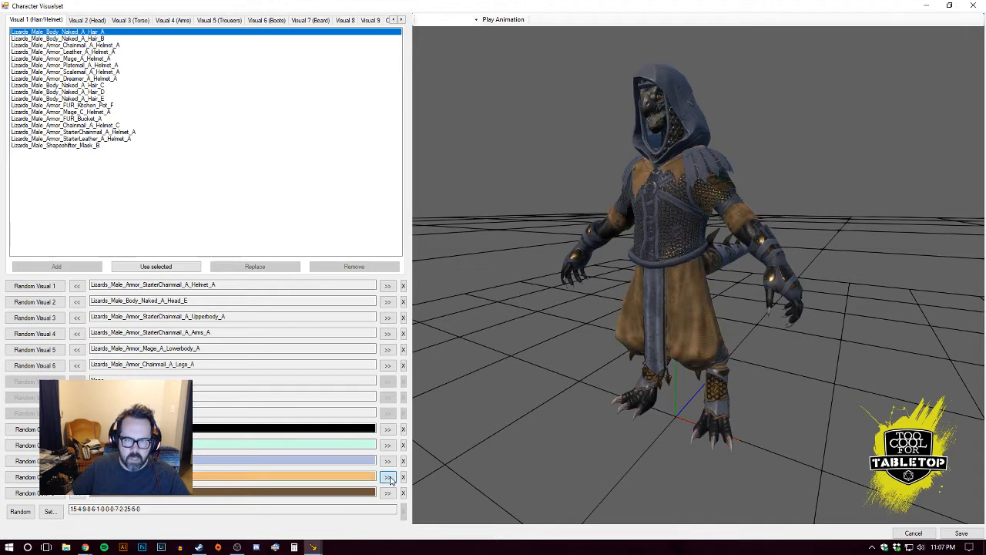
pyautogui.click(386, 477)
pyautogui.click(386, 477)
pyautogui.click(386, 476)
pyautogui.click(386, 477)
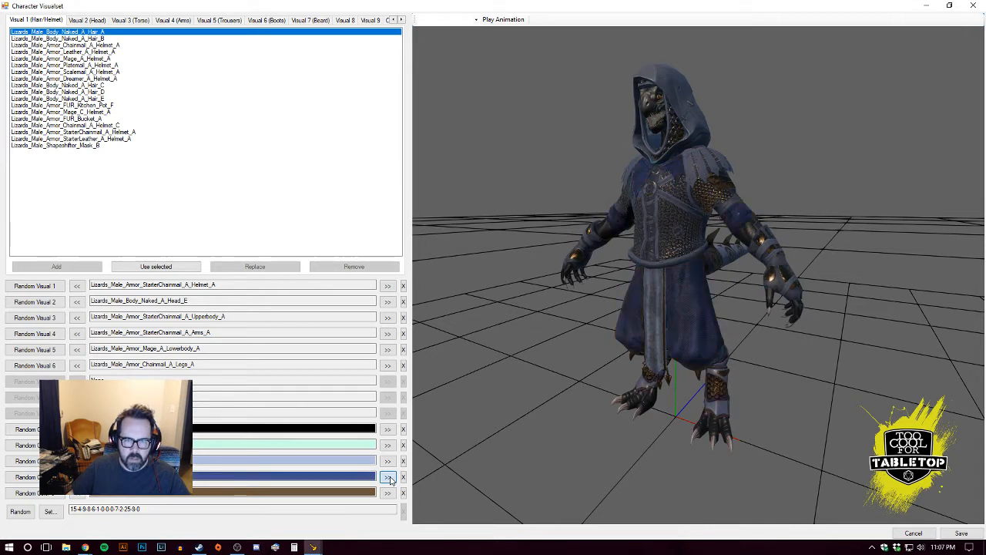
pyautogui.click(387, 476)
pyautogui.click(387, 477)
pyautogui.click(386, 477)
pyautogui.click(386, 477)
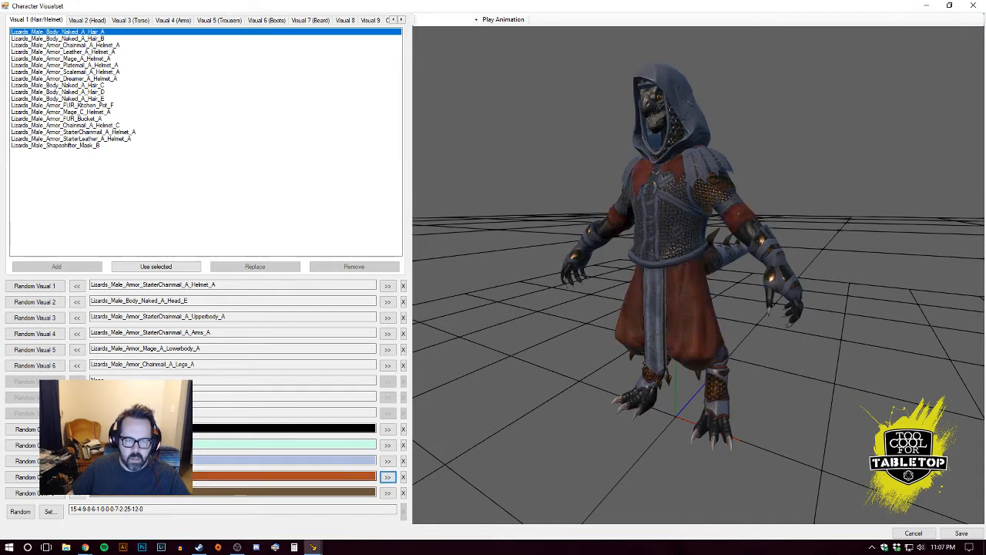
pyautogui.click(387, 477)
pyautogui.click(77, 477)
# - Compare the options for the fifth color, which tints the chainmail and metal accents, and set it to dark olive green
pyautogui.moveTo(584, 395); pyautogui.dragTo(568, 409, button='middle')
pyautogui.click(387, 492)
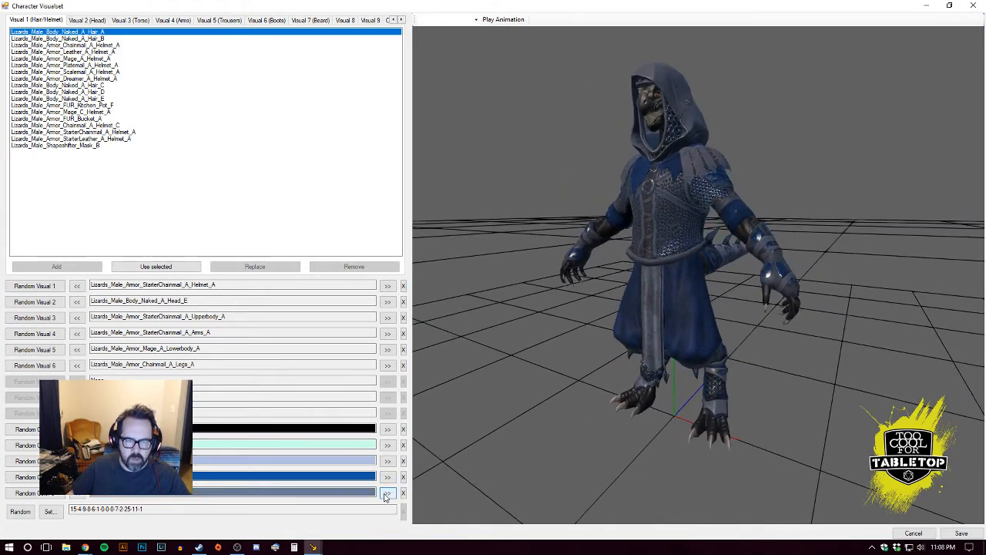
pyautogui.click(387, 492)
pyautogui.click(386, 493)
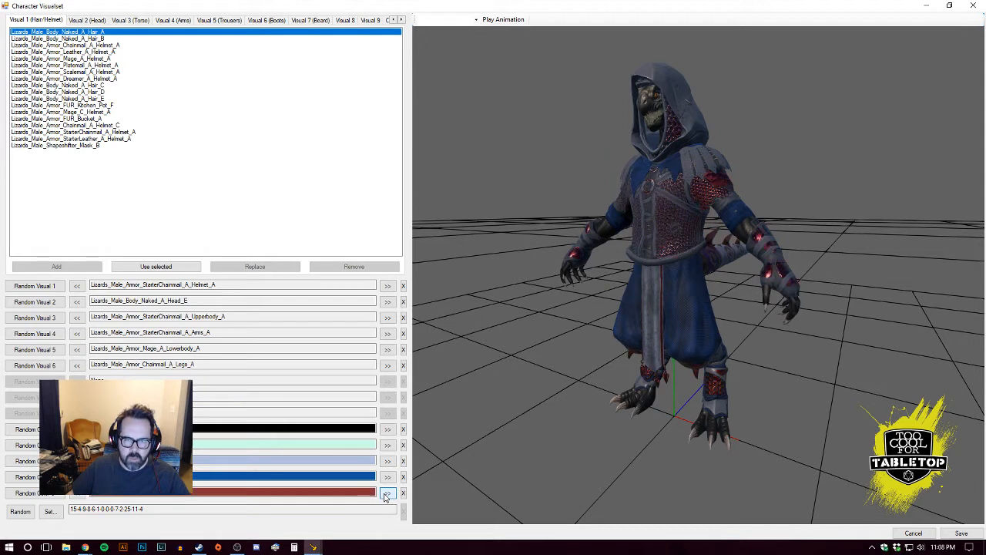
pyautogui.click(387, 493)
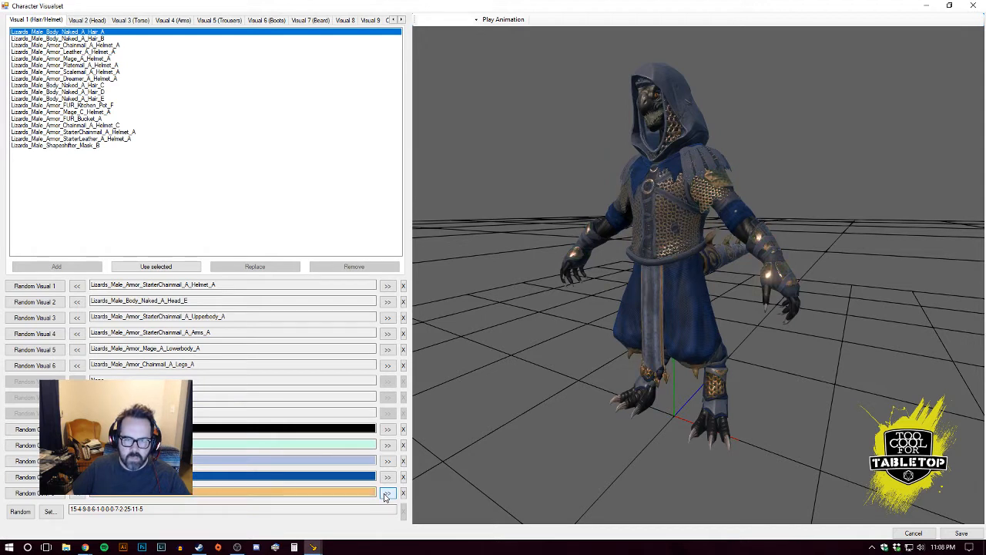
pyautogui.click(387, 493)
pyautogui.click(387, 493)
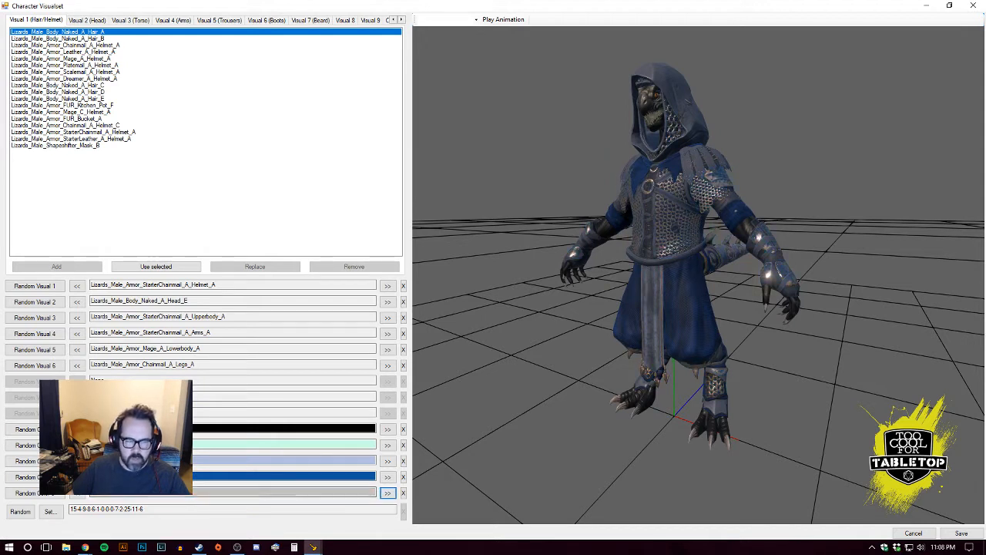
pyautogui.click(387, 493)
pyautogui.click(387, 493)
pyautogui.click(387, 494)
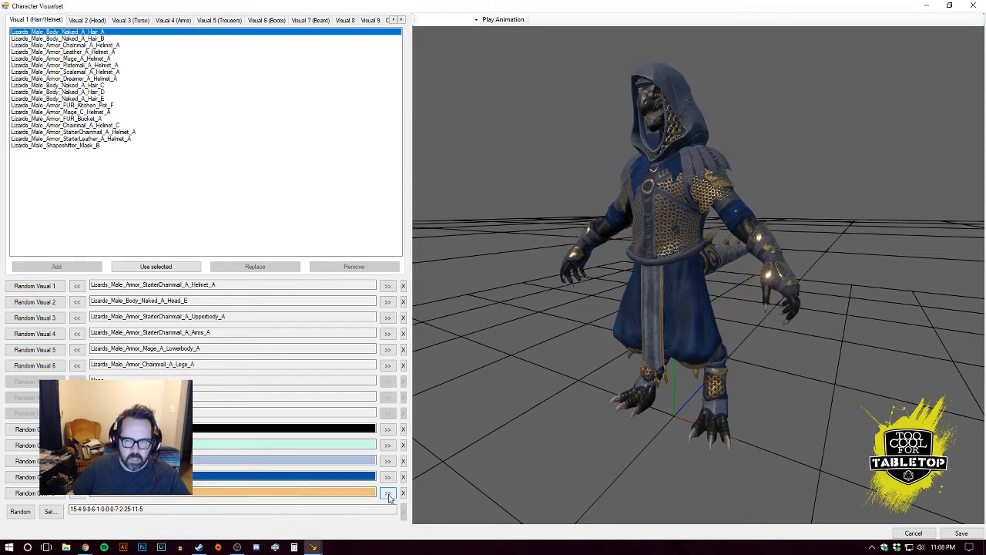
pyautogui.click(387, 493)
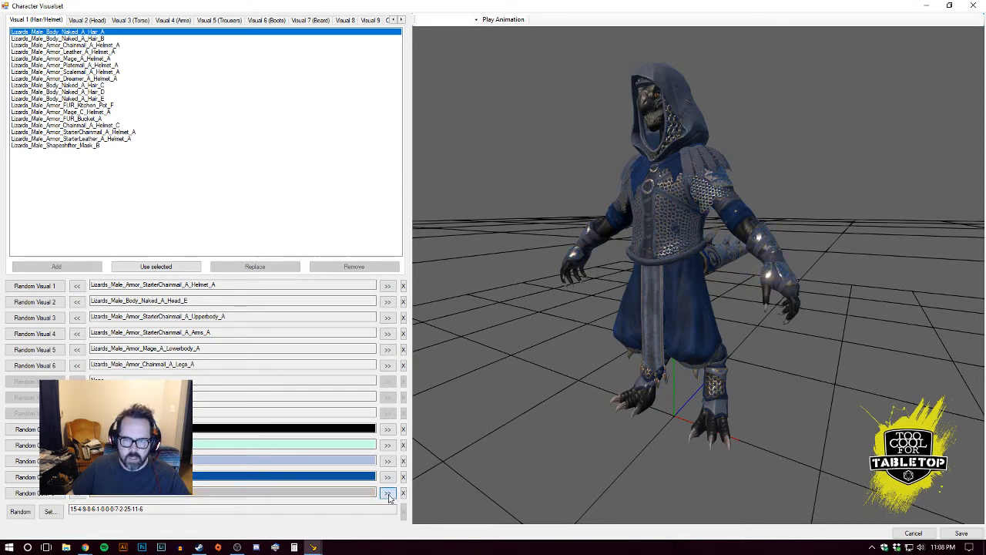
pyautogui.click(386, 493)
pyautogui.click(388, 494)
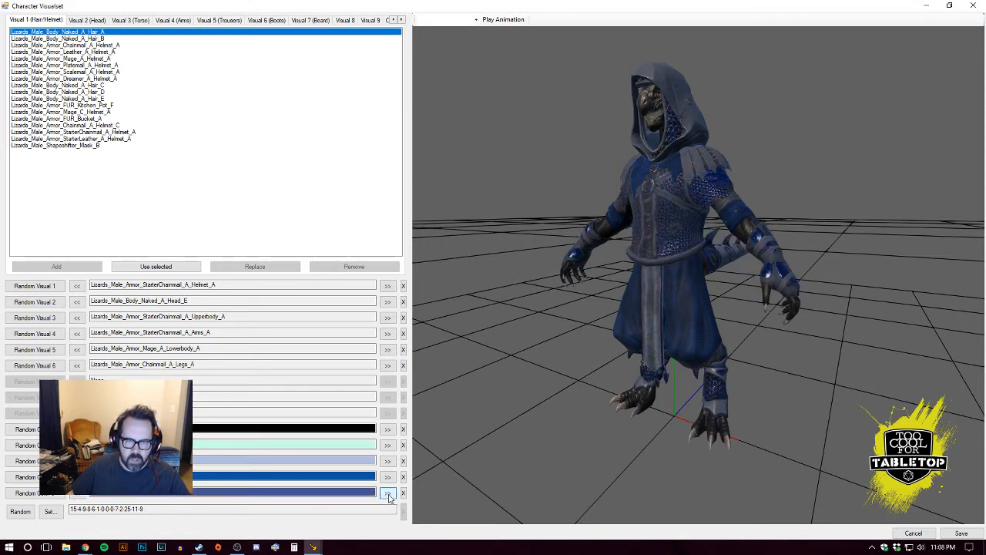
pyautogui.click(388, 494)
pyautogui.click(387, 494)
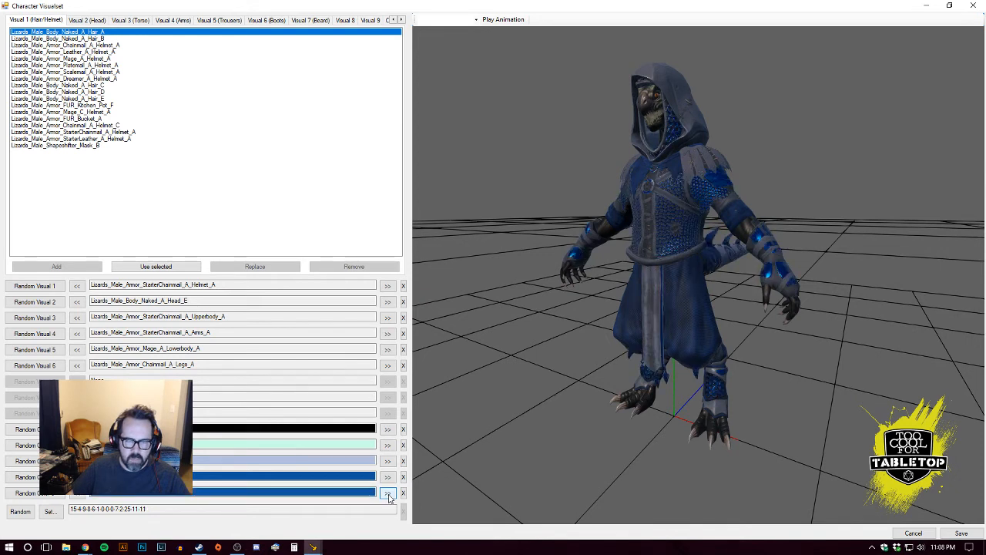
pyautogui.click(387, 494)
pyautogui.click(388, 494)
pyautogui.click(388, 494)
pyautogui.click(387, 493)
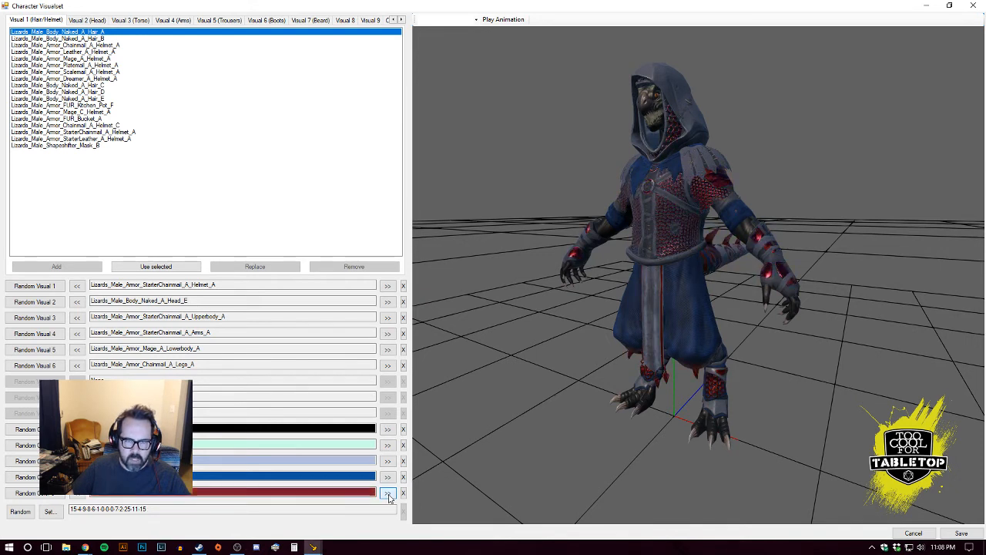
pyautogui.click(388, 494)
pyautogui.click(388, 494)
pyautogui.click(388, 494)
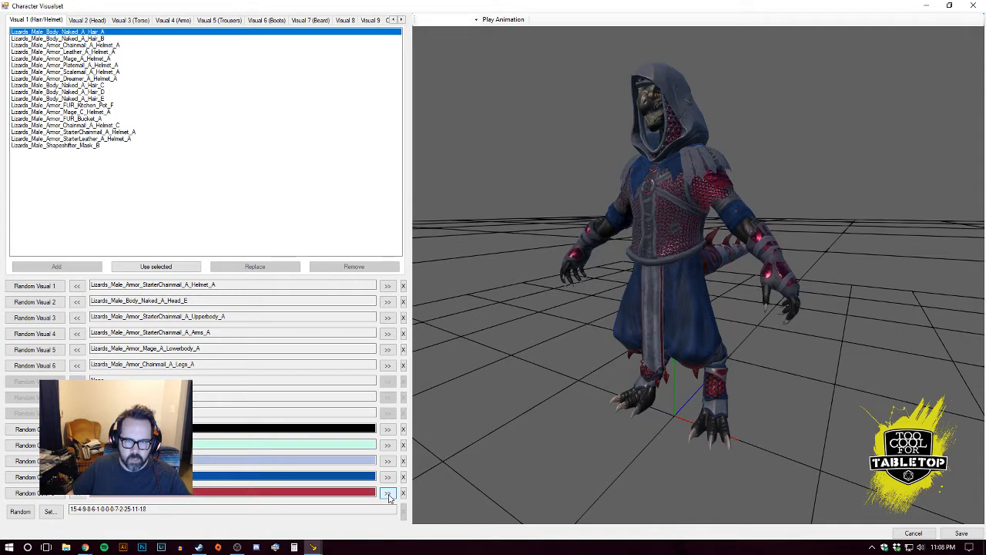
pyautogui.click(387, 494)
pyautogui.click(388, 494)
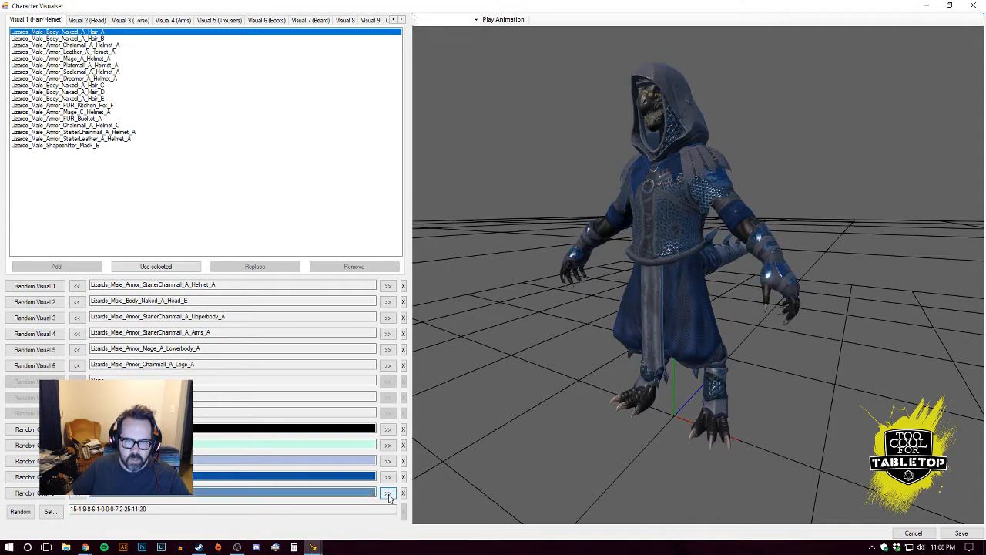
pyautogui.click(77, 496)
pyautogui.moveTo(596, 415)
pyautogui.mouseDown()
pyautogui.moveTo(553, 404)
pyautogui.moveTo(675, 405)
pyautogui.moveTo(659, 409)
pyautogui.moveTo(607, 408)
pyautogui.moveTo(739, 395)
pyautogui.moveTo(601, 408)
pyautogui.mouseUp()
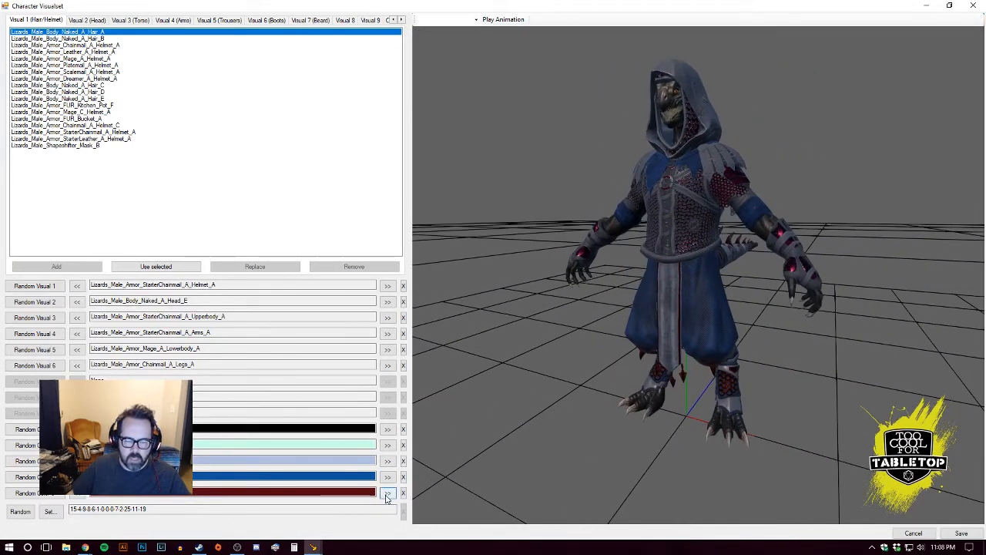
pyautogui.click(387, 493)
pyautogui.click(387, 493)
pyautogui.click(387, 493)
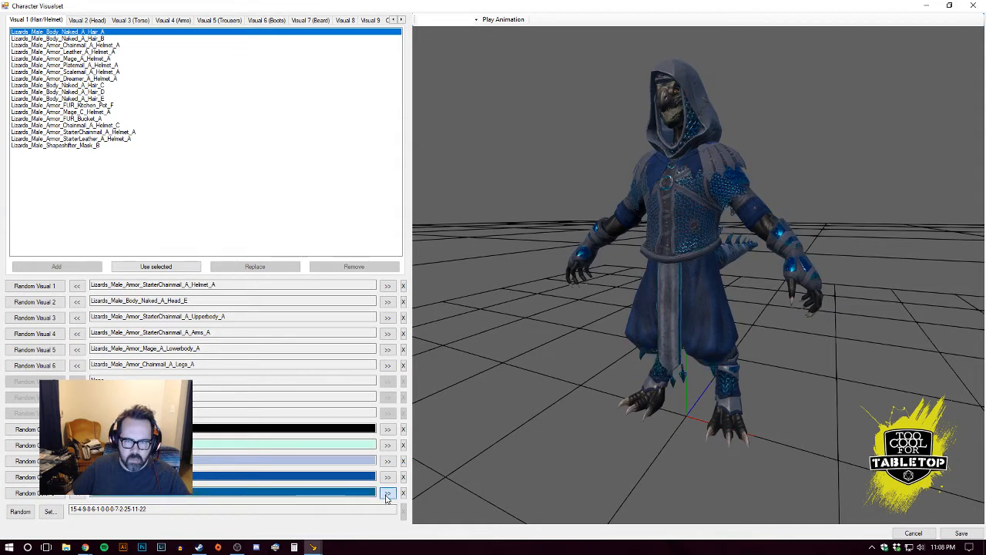
pyautogui.click(387, 493)
pyautogui.click(386, 493)
pyautogui.click(387, 493)
pyautogui.click(386, 493)
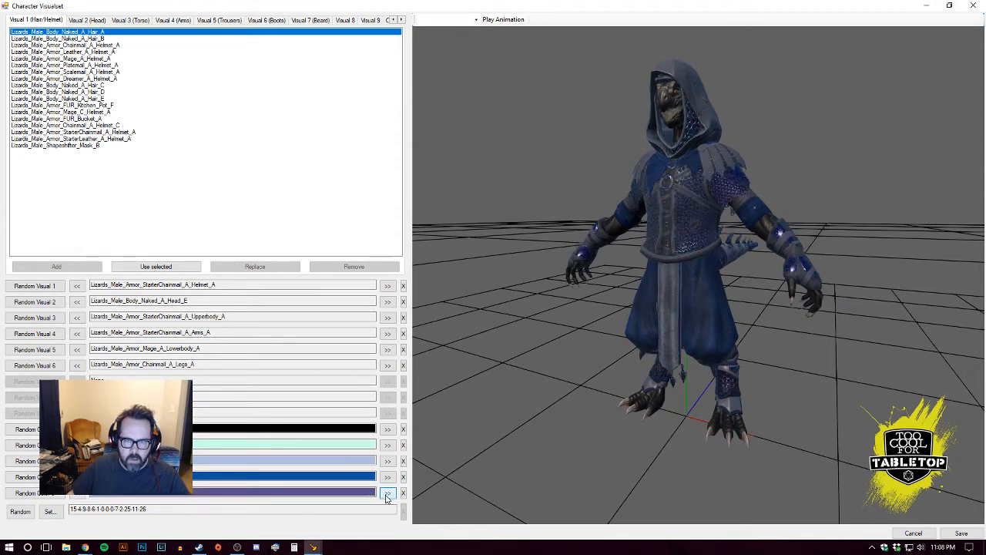
pyautogui.click(387, 493)
pyautogui.click(387, 494)
pyautogui.click(387, 494)
pyautogui.click(387, 494)
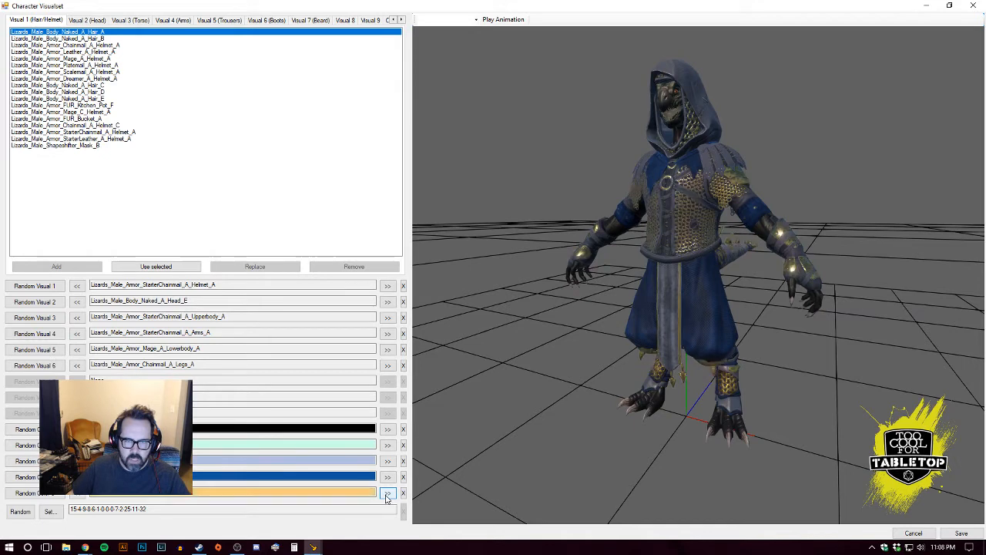
pyautogui.click(386, 494)
pyautogui.click(77, 493)
pyautogui.click(77, 493)
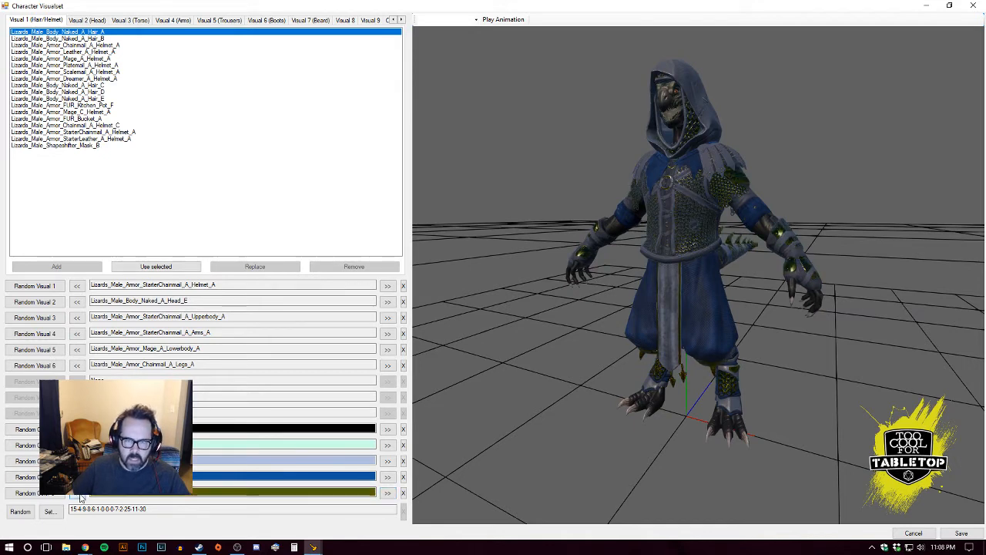
pyautogui.moveTo(649, 444); pyautogui.dragTo(652, 444, button='middle')
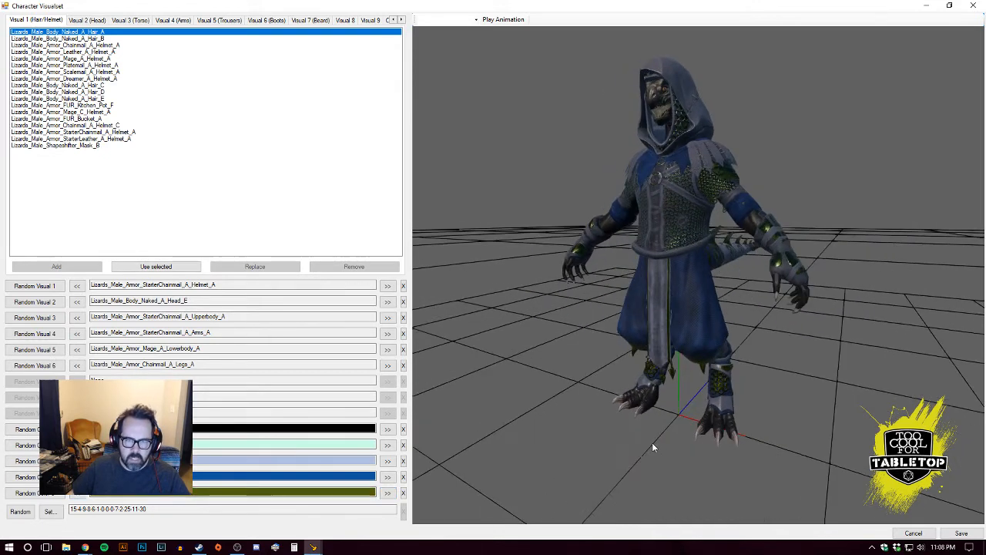
# - Save the lizard's visual set and deselect the character in the level
pyautogui.click(946, 533)
pyautogui.rightClick(576, 208)
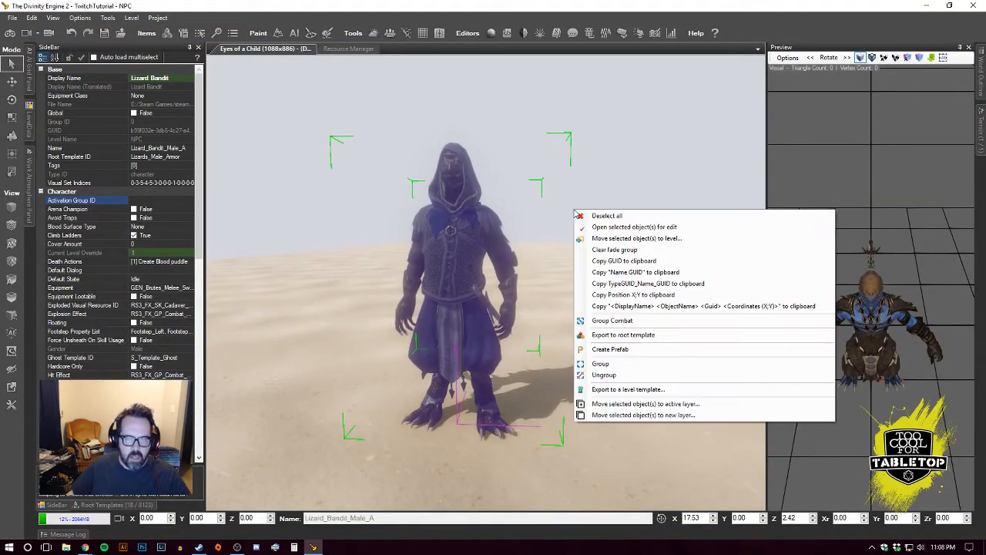
pyautogui.click(601, 215)
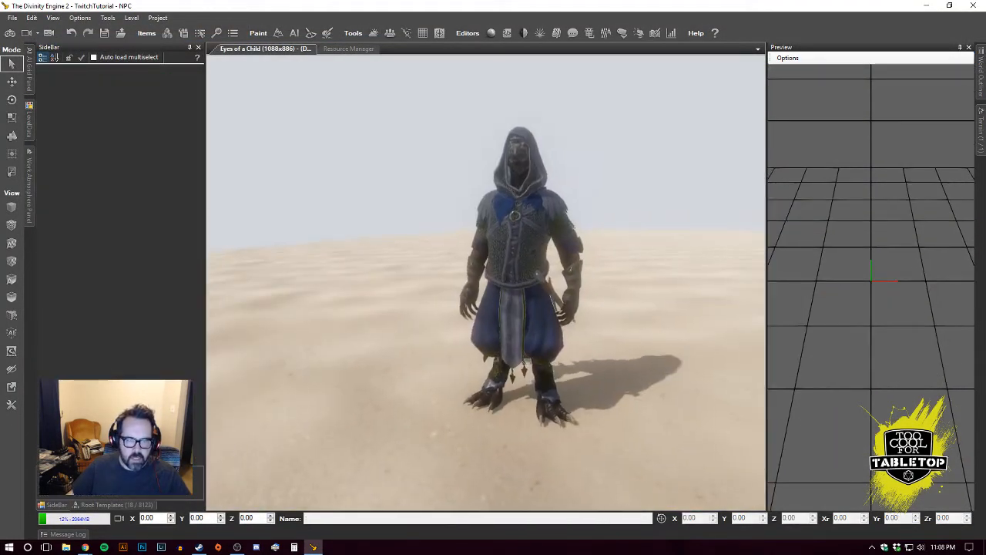
# - Examine the finished lizard bandit's armor colors and tail from several sides in the level
pyautogui.moveTo(595, 346); pyautogui.dragTo(632, 369, button='middle')
pyautogui.scroll(4, 569, 370)
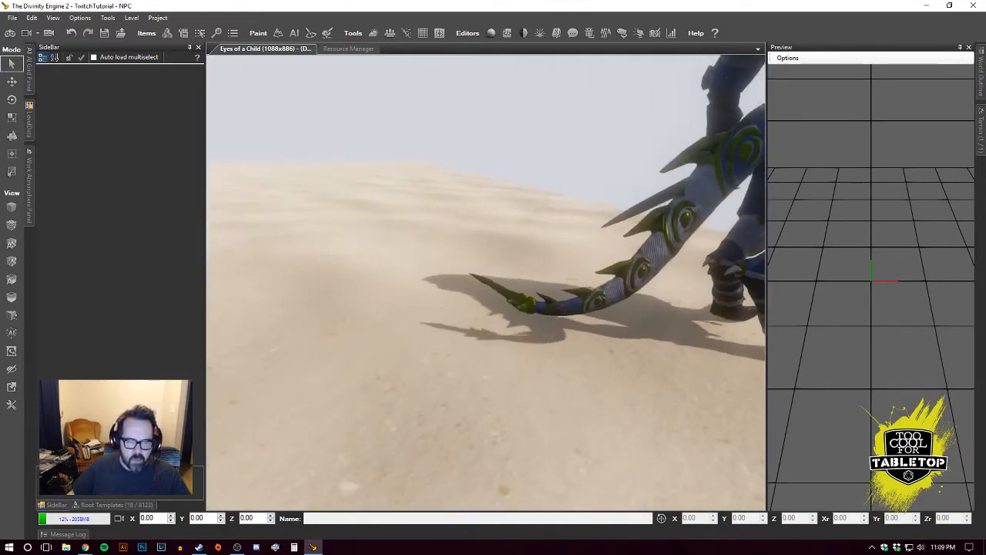
pyautogui.scroll(-4, 524, 346)
pyautogui.moveTo(569, 369); pyautogui.dragTo(584, 348, button='middle')
pyautogui.scroll(2, 493, 292)
pyautogui.scroll(-2, 524, 339)
# - Reselect the lizard bandit and review the Create Blood puddle settings of its Death Actions without changing them
pyautogui.click(526, 307)
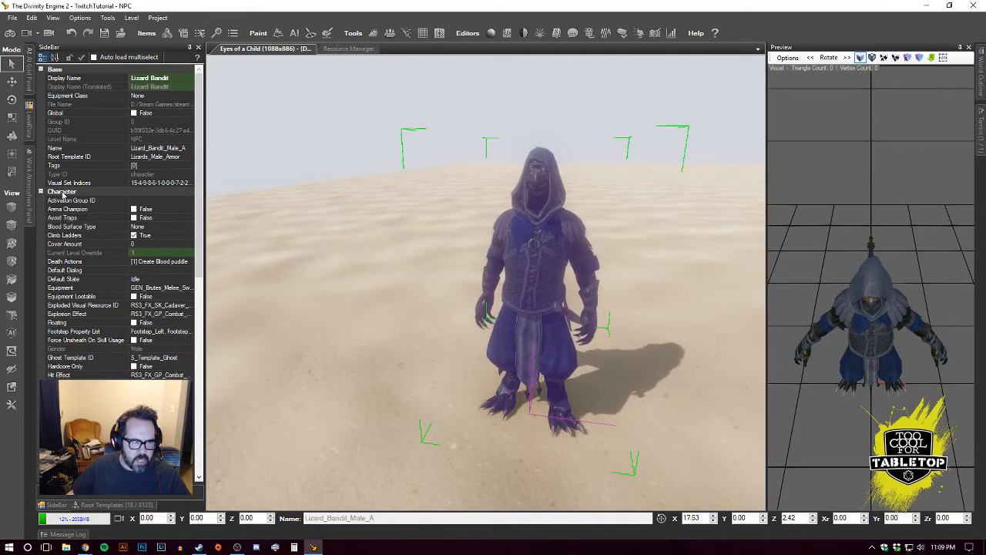
pyautogui.doubleClick(41, 192)
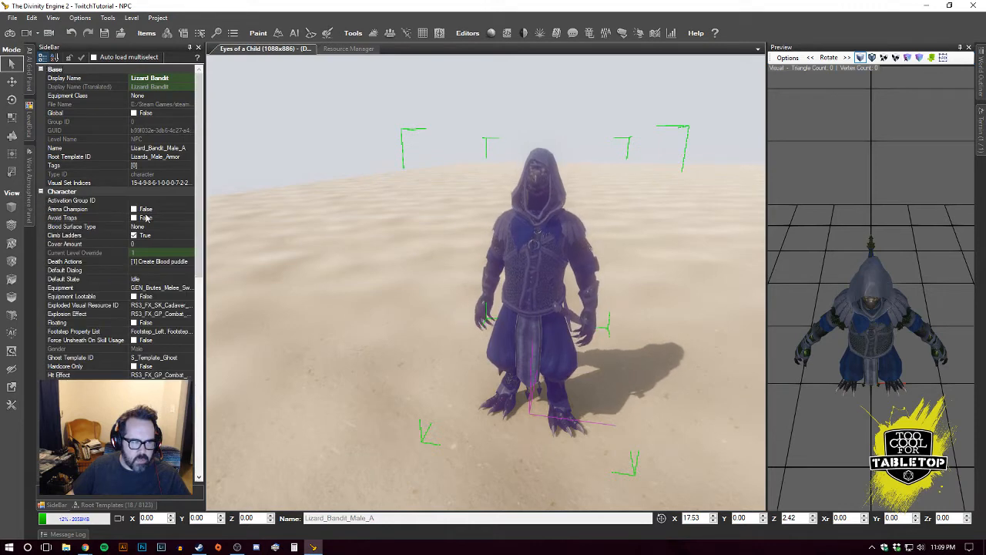
pyautogui.moveTo(198, 178); pyautogui.dragTo(198, 203)
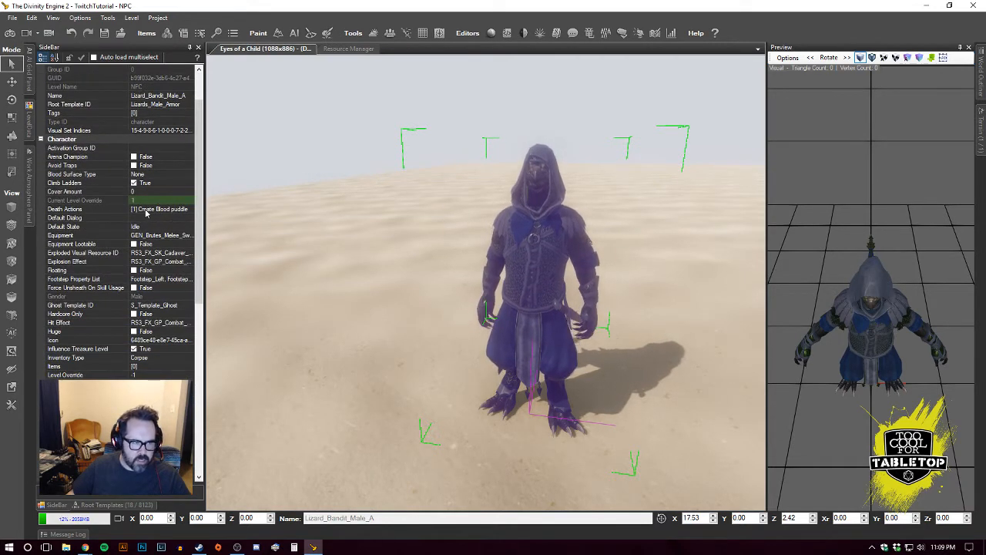
pyautogui.click(68, 208)
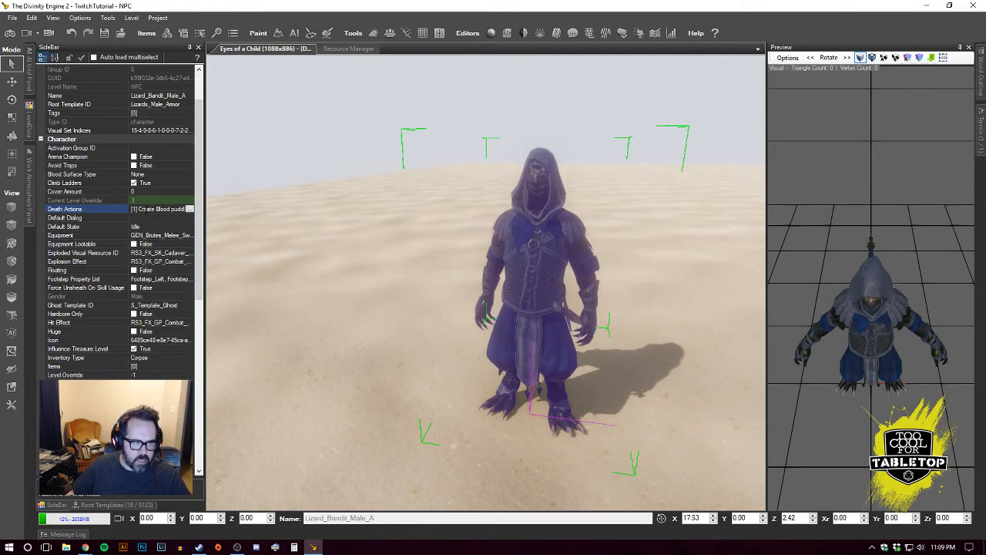
pyautogui.click(189, 210)
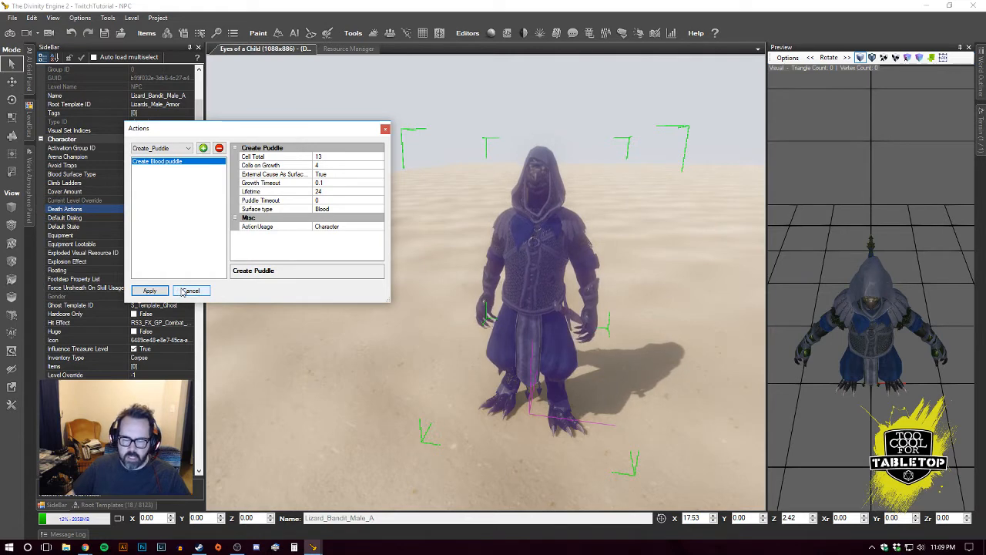
pyautogui.click(385, 129)
pyautogui.moveTo(245, 272); pyautogui.dragTo(311, 313, button='right')
pyautogui.moveTo(526, 328); pyautogui.dragTo(539, 311, button='right')
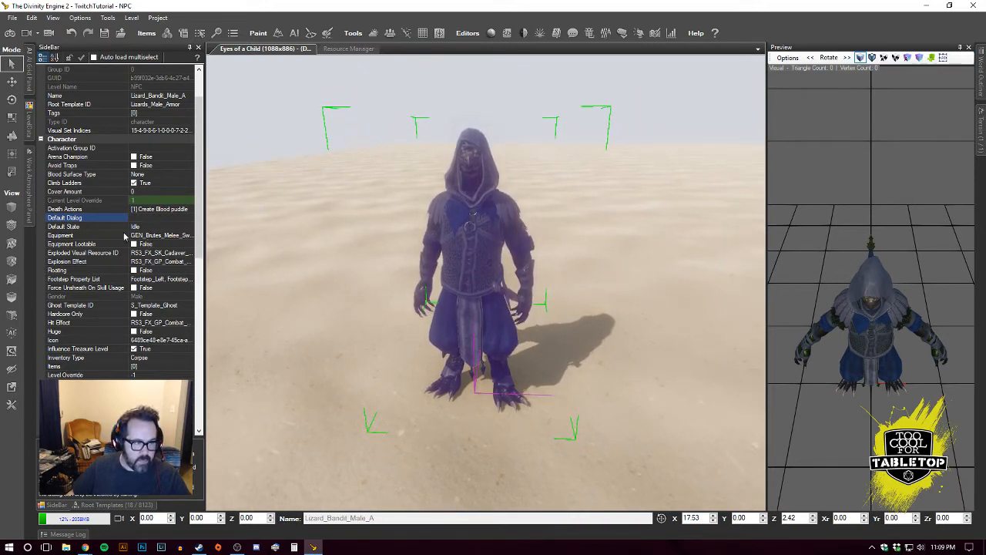
# - Look through the equipment presets available for the lizard bandit, covering the GEN_Brutes and GEN_Magister weapon sets
pyautogui.click(106, 236)
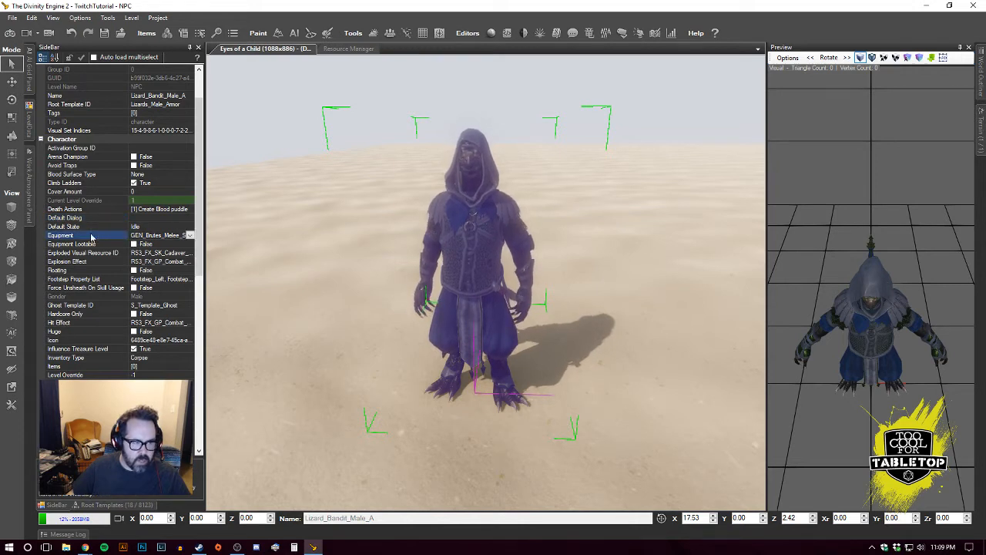
pyautogui.click(189, 236)
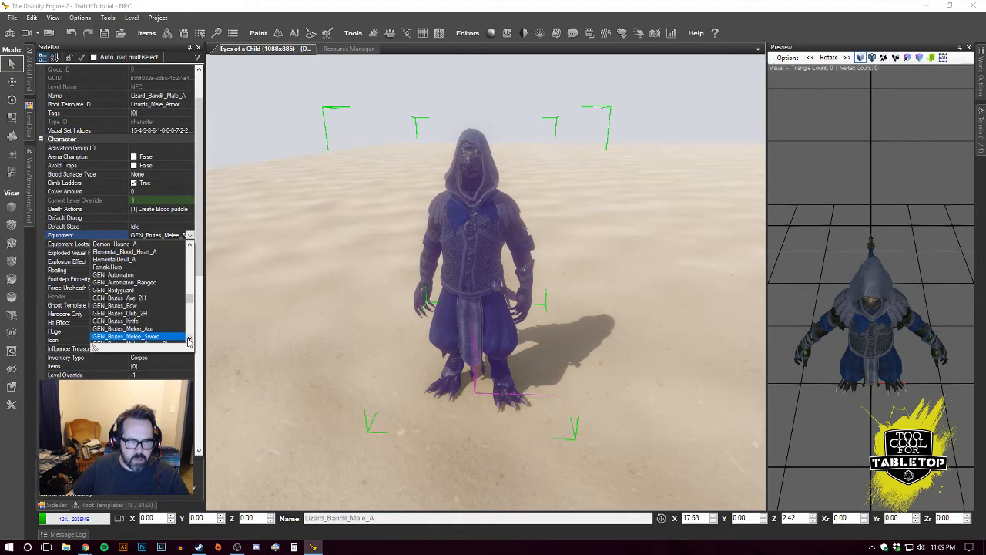
pyautogui.click(188, 338)
pyautogui.click(188, 338)
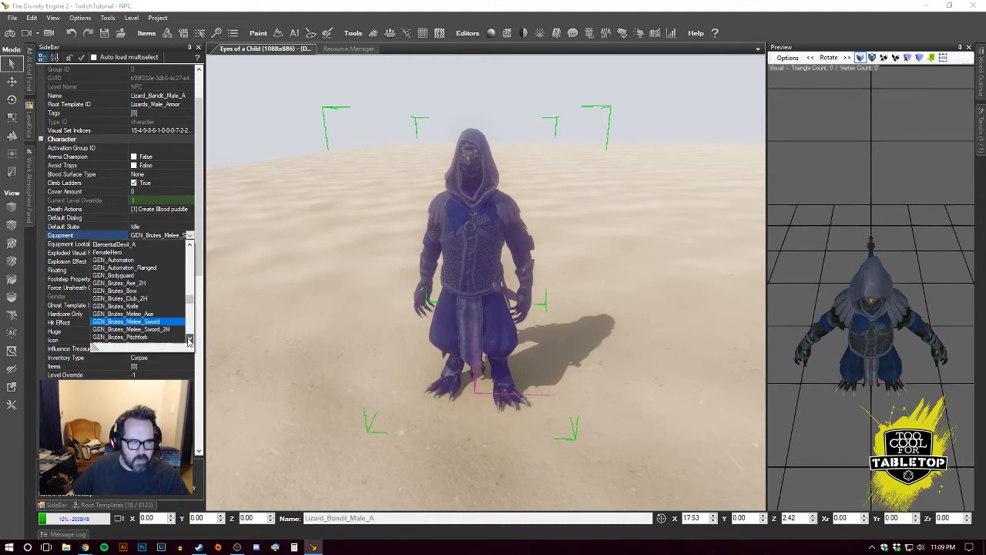
pyautogui.click(188, 338)
pyautogui.click(188, 338)
pyautogui.click(188, 341)
pyautogui.click(189, 340)
pyautogui.click(189, 341)
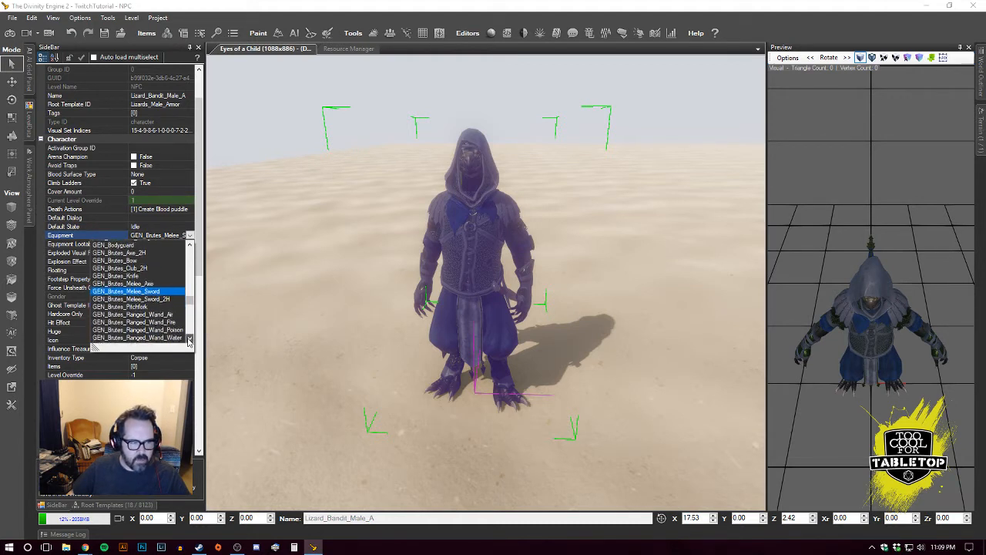
pyautogui.click(189, 340)
pyautogui.click(189, 340)
pyautogui.click(189, 340)
pyautogui.click(189, 340)
pyautogui.click(188, 341)
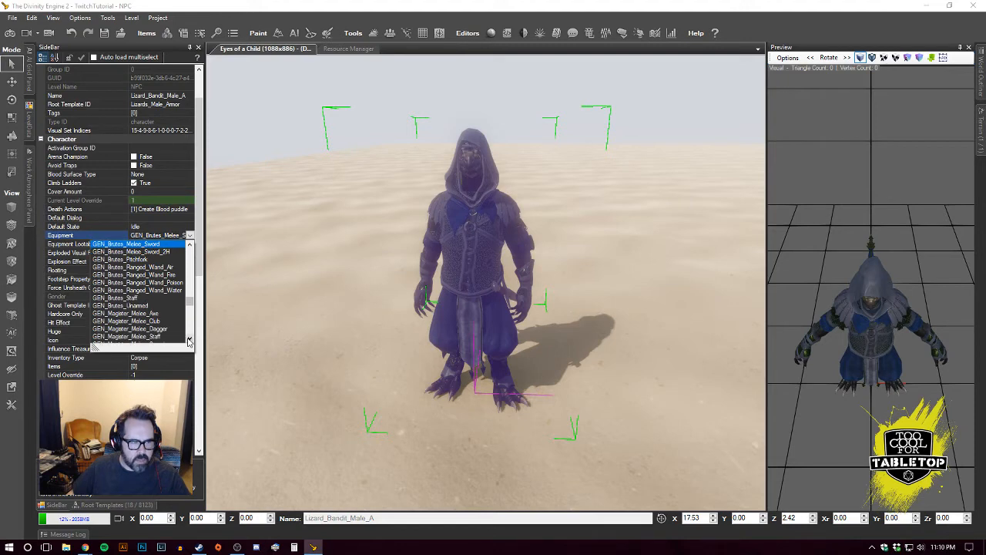
pyautogui.click(189, 340)
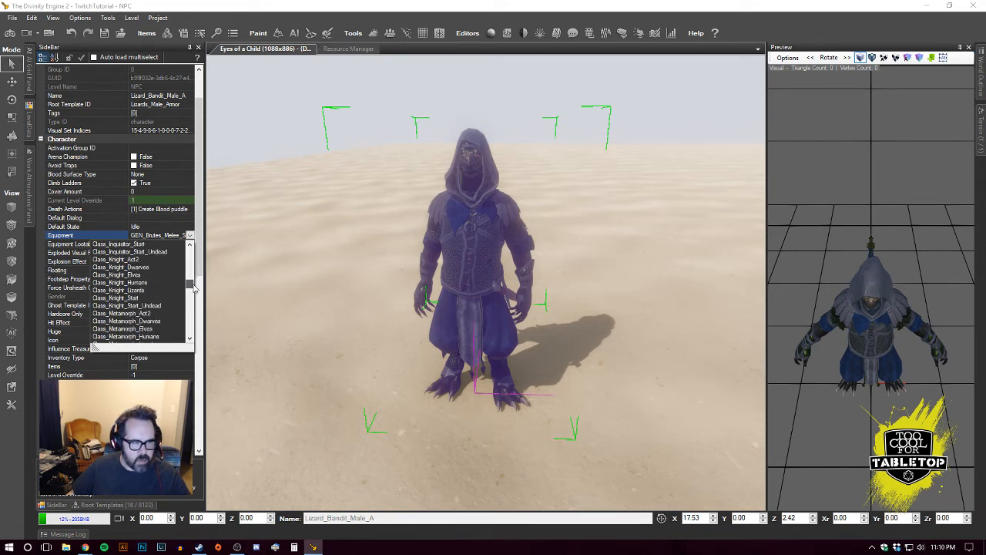
# - Set the lizard bandit's Equipment to the Class_Rogue_Start preset from the class sets
pyautogui.scroll(2, 195, 295)
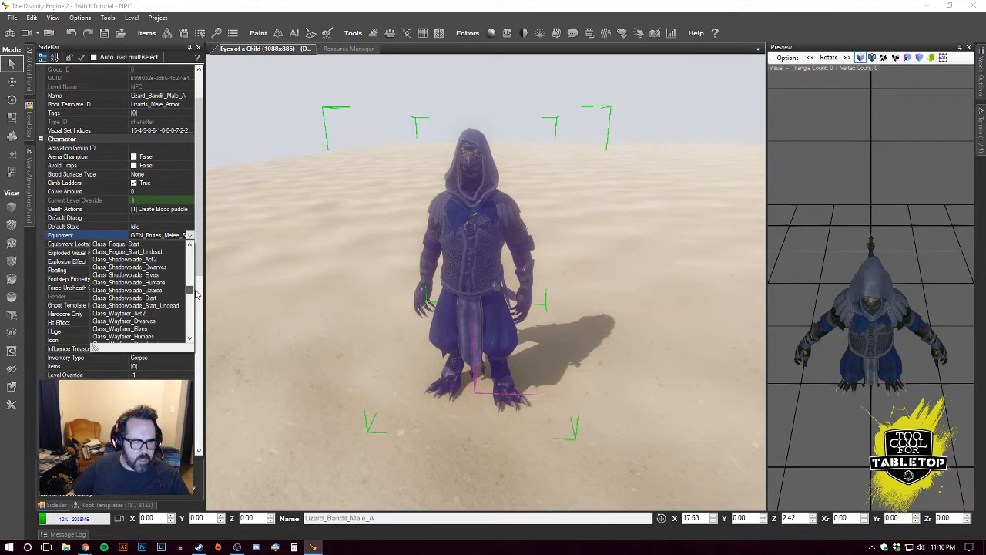
pyautogui.click(190, 245)
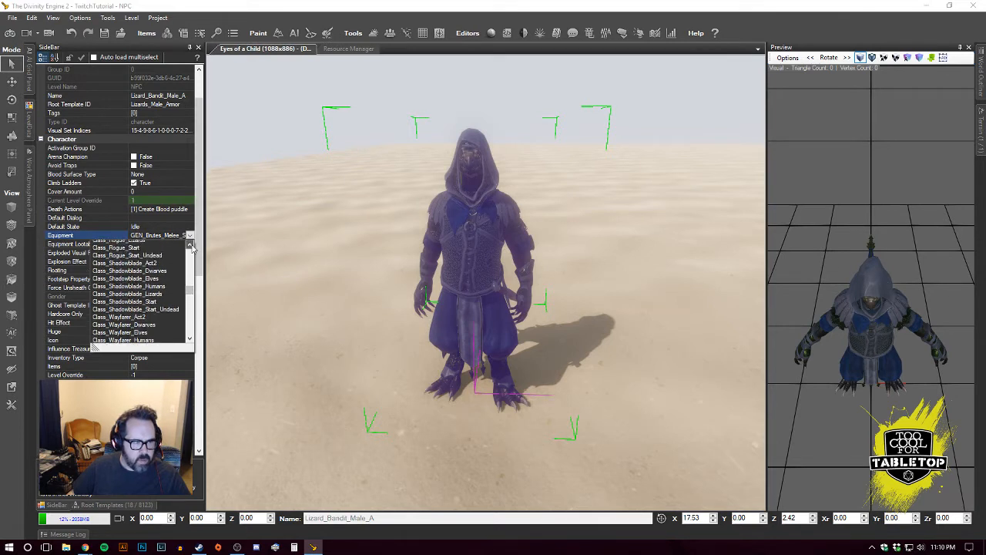
pyautogui.click(190, 245)
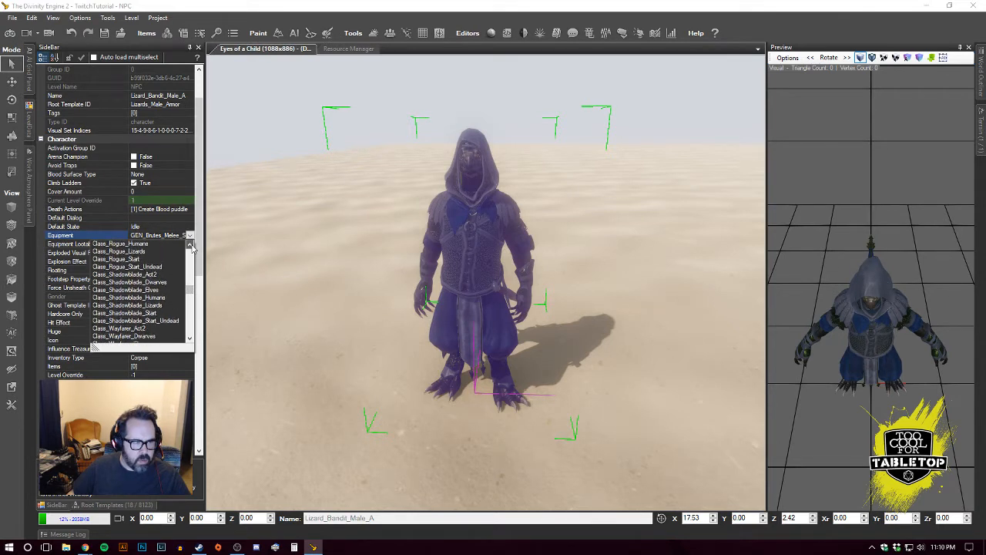
pyautogui.click(123, 259)
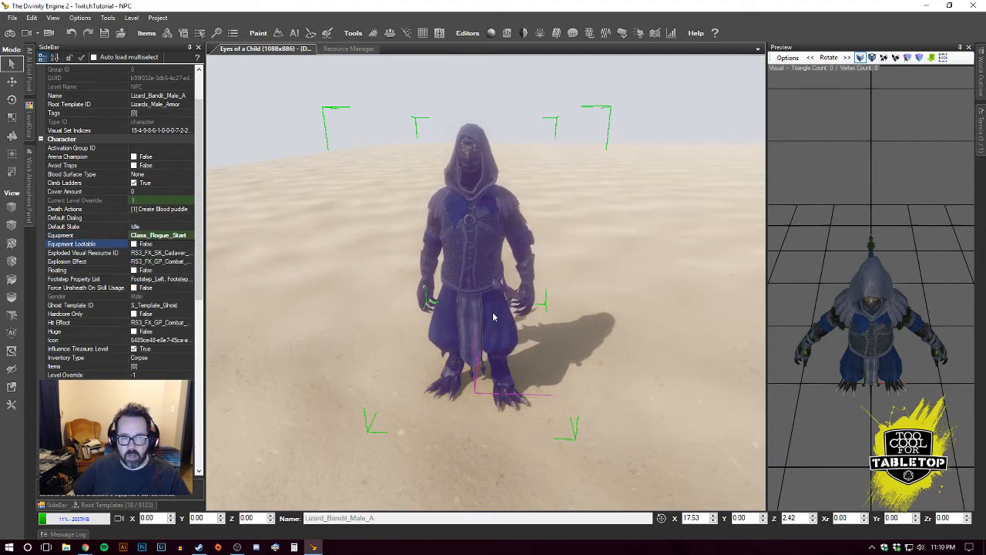
pyautogui.click(167, 235)
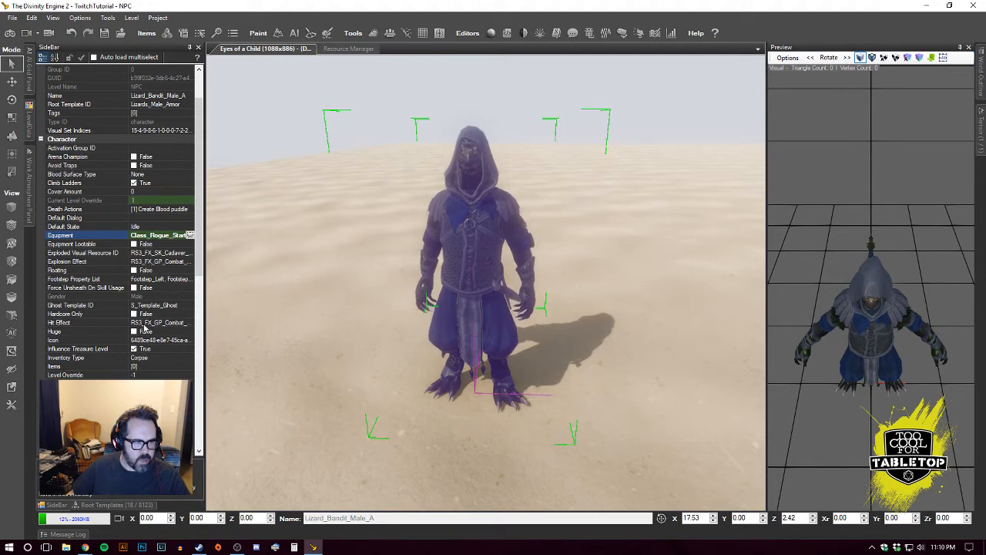
# - Review the Scripts that can be assigned to the bandit, filtering them for "wander", and leave the assignment without changes
pyautogui.scroll(-3, 200, 289)
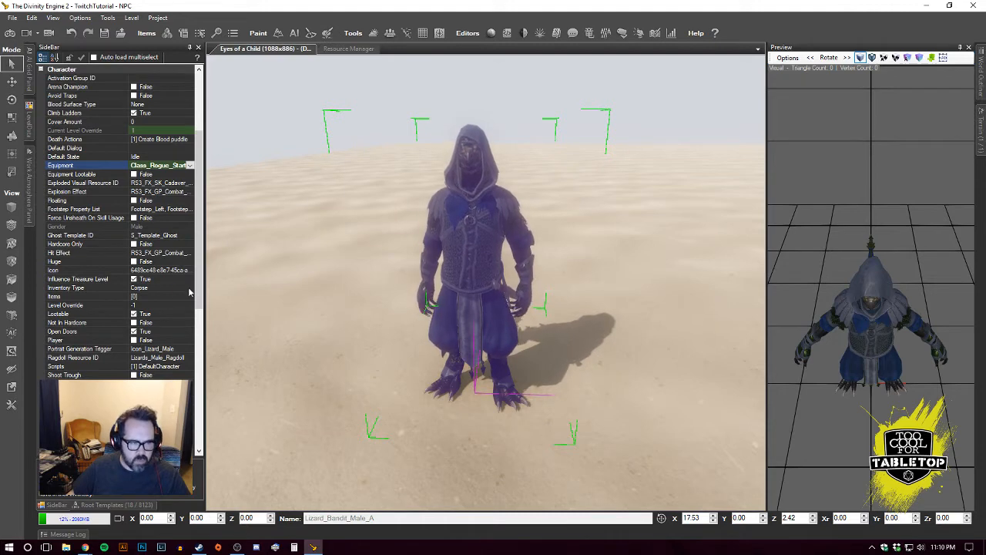
pyautogui.scroll(-2, 197, 306)
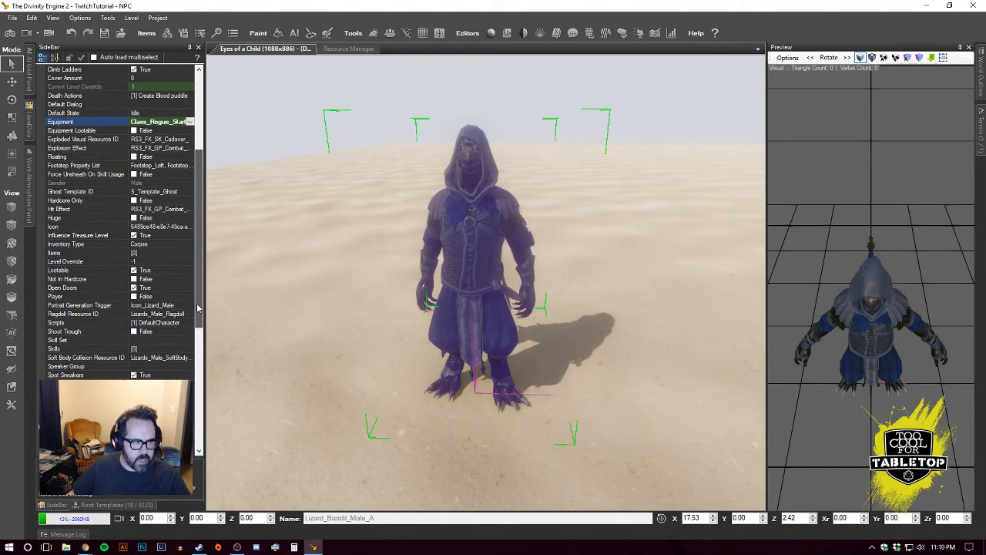
pyautogui.scroll(-1, 197, 306)
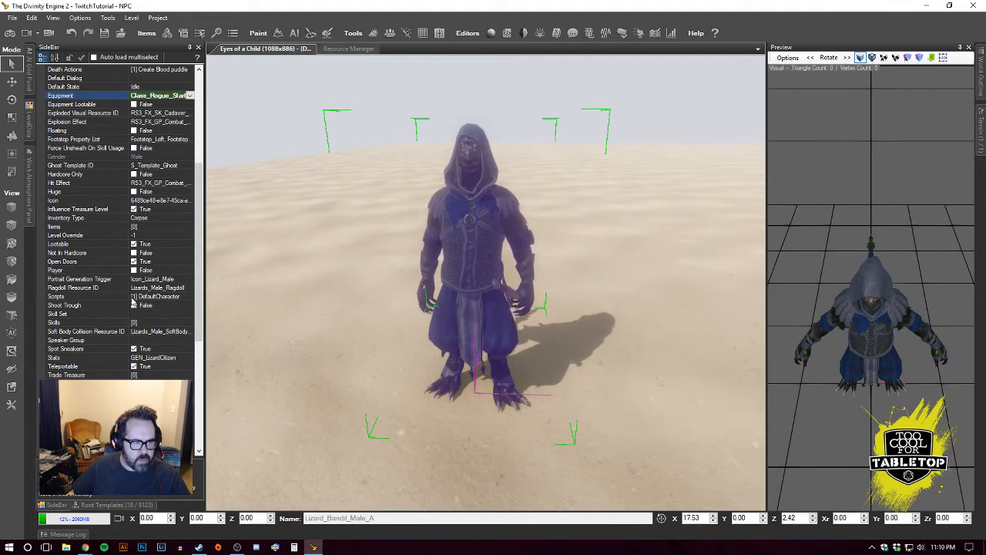
pyautogui.click(132, 298)
pyautogui.click(188, 297)
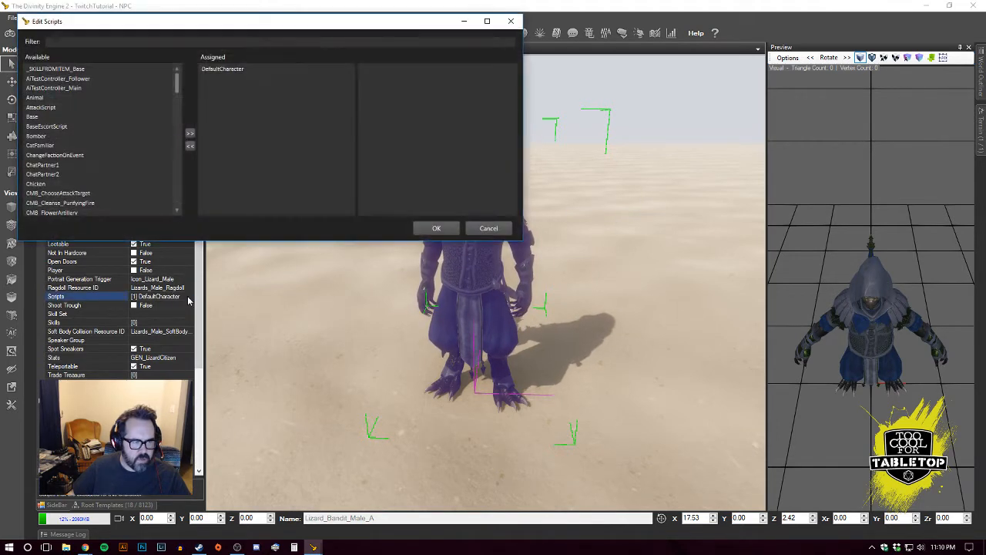
pyautogui.moveTo(178, 90)
pyautogui.mouseDown()
pyautogui.moveTo(178, 157)
pyautogui.moveTo(178, 82)
pyautogui.mouseUp()
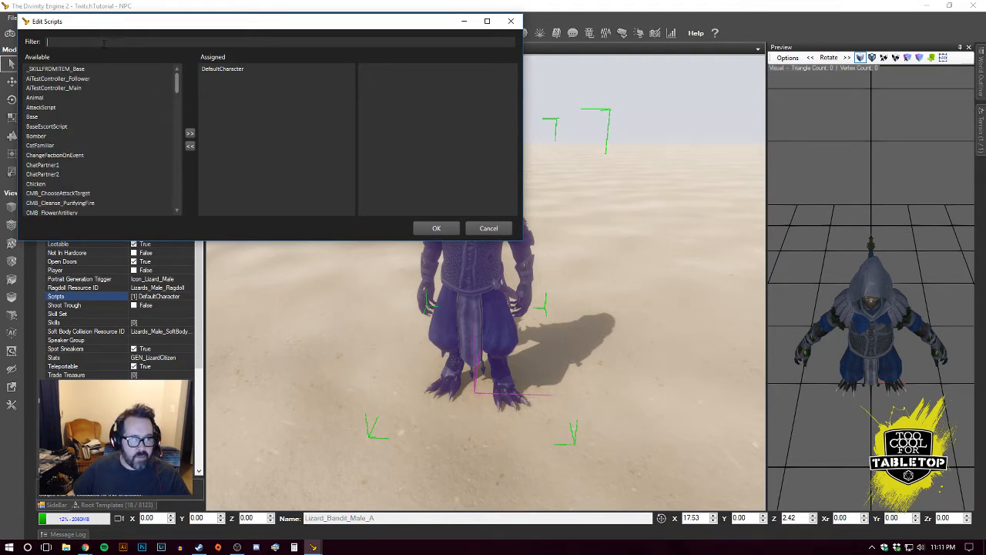
pyautogui.write('wander')
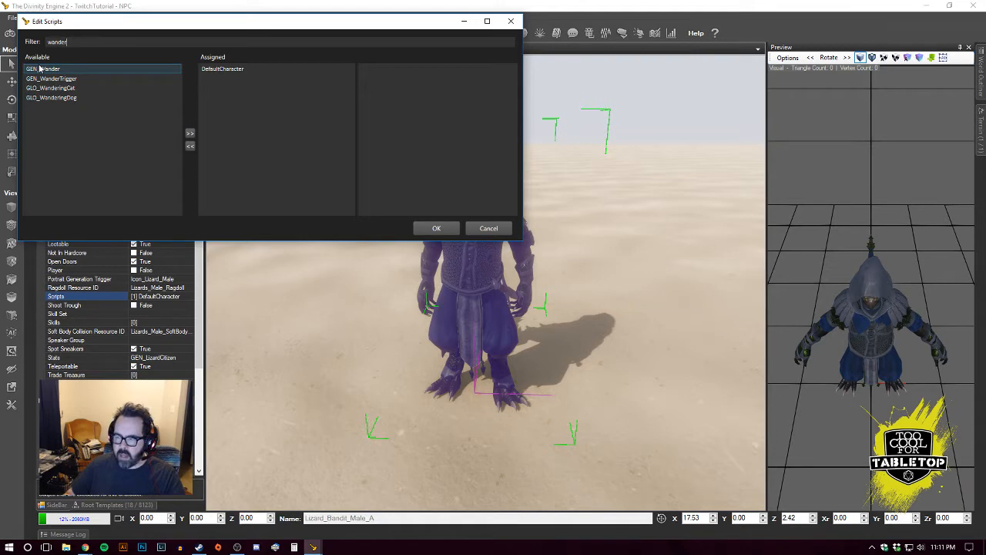
pyautogui.click(493, 234)
# - Set the lizard bandit's Skill Set to Class_Rogue
pyautogui.scroll(-2, 199, 248)
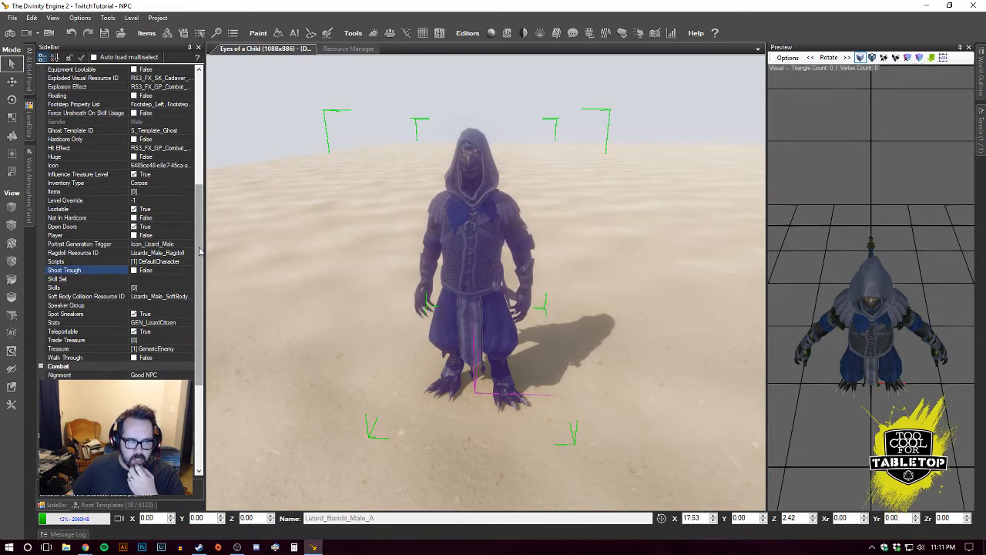
pyautogui.scroll(-1, 199, 250)
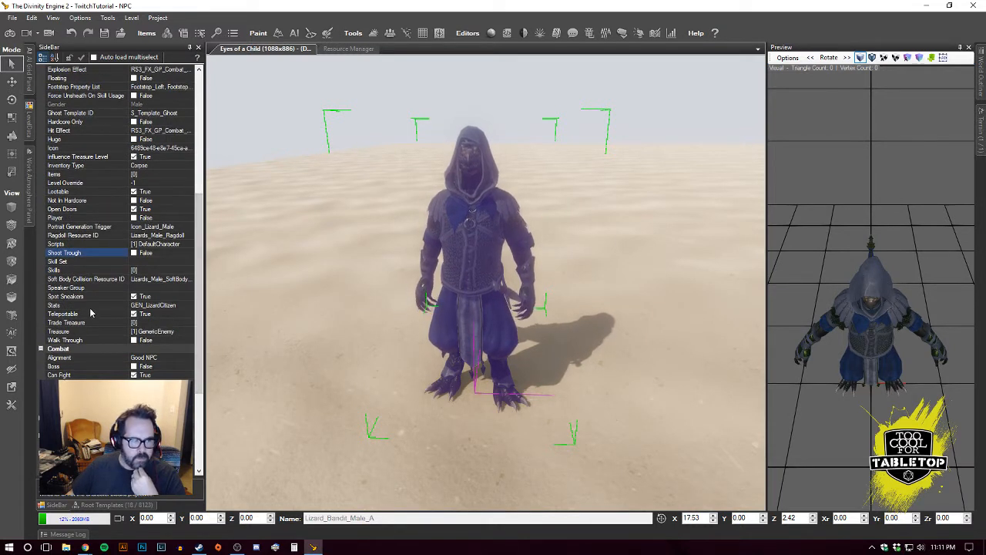
pyautogui.click(89, 262)
pyautogui.click(95, 269)
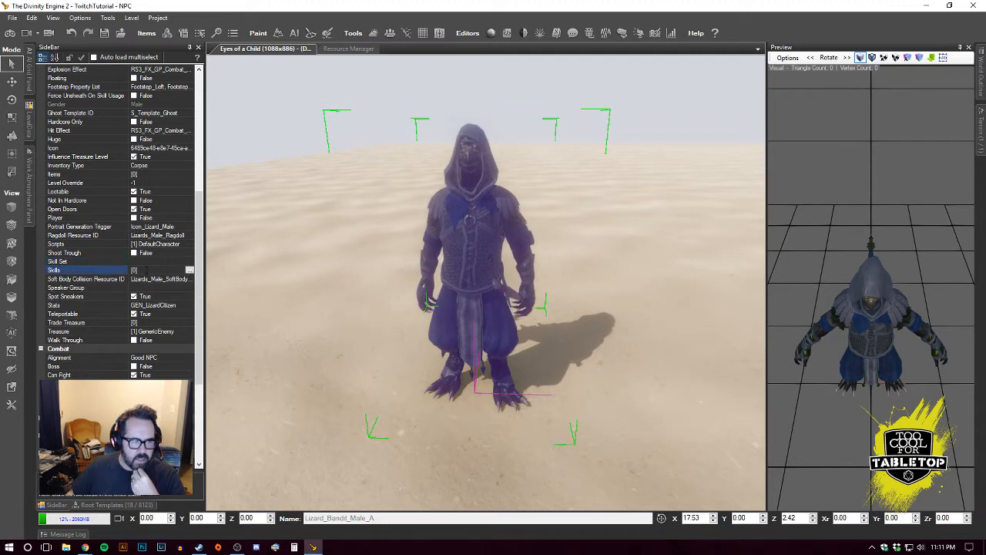
pyautogui.click(109, 263)
pyautogui.click(189, 262)
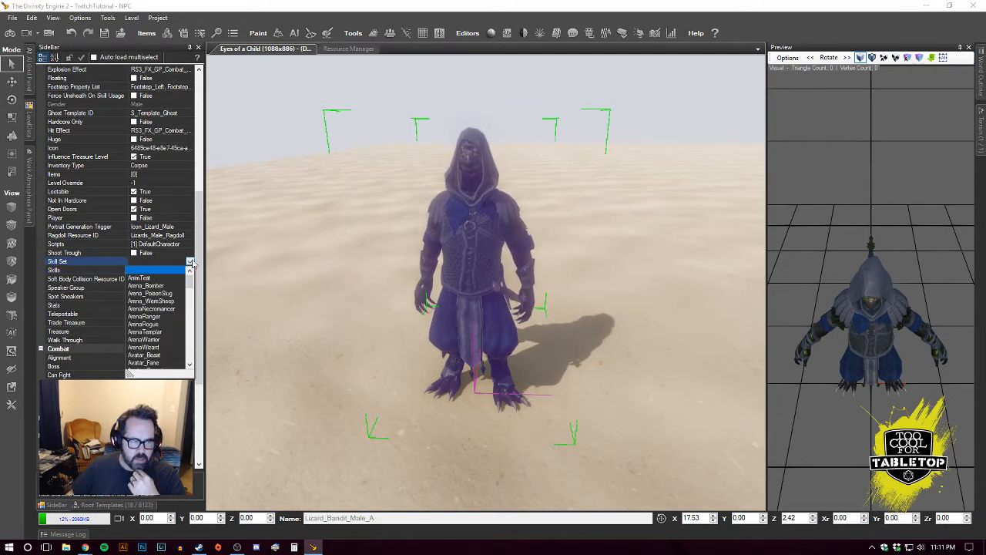
pyautogui.moveTo(189, 287); pyautogui.dragTo(189, 317)
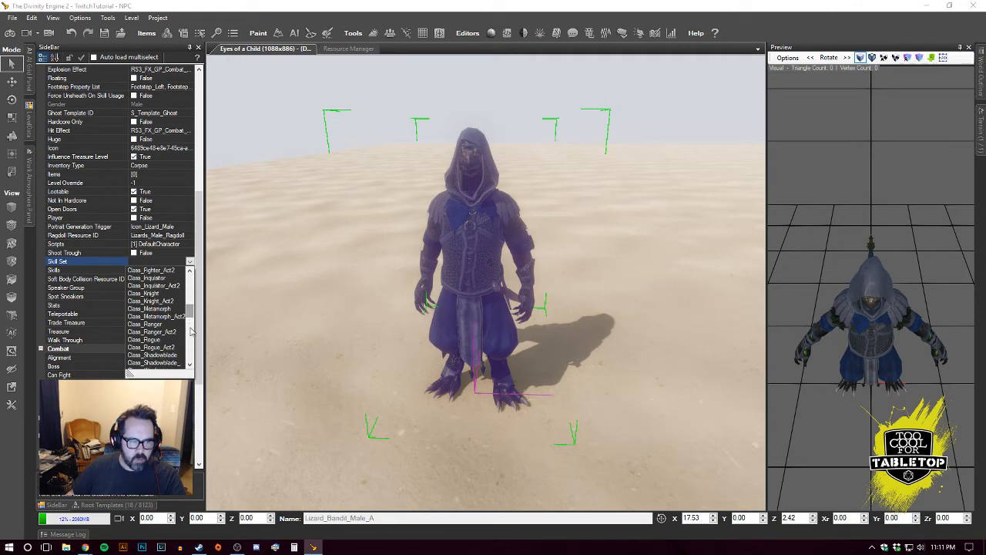
pyautogui.click(158, 341)
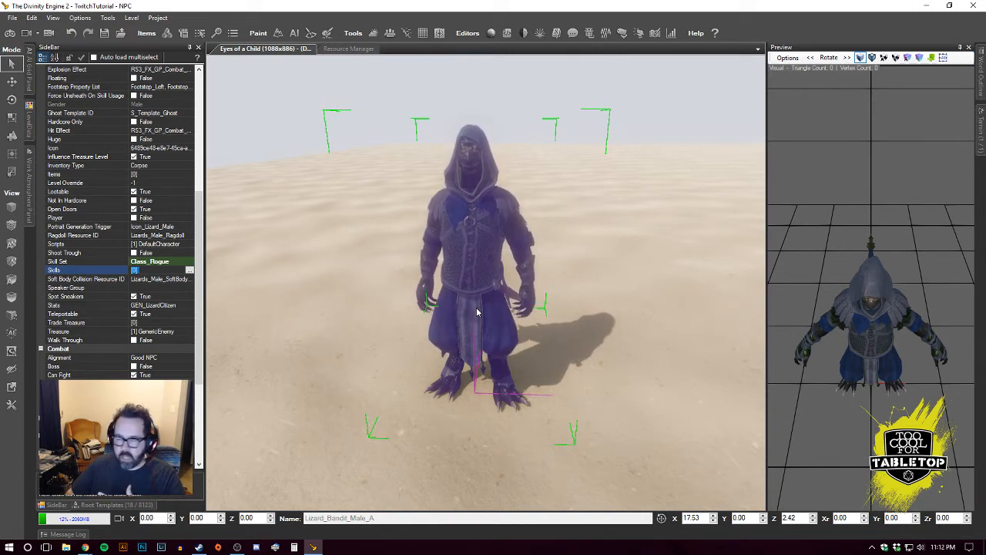
# - Open the bandit's individual Skills for editing, browse the available ones and filter them by Skill Name for "water"
pyautogui.click(190, 271)
pyautogui.moveTo(133, 39); pyautogui.dragTo(235, 53)
pyautogui.moveTo(276, 131); pyautogui.dragTo(275, 194)
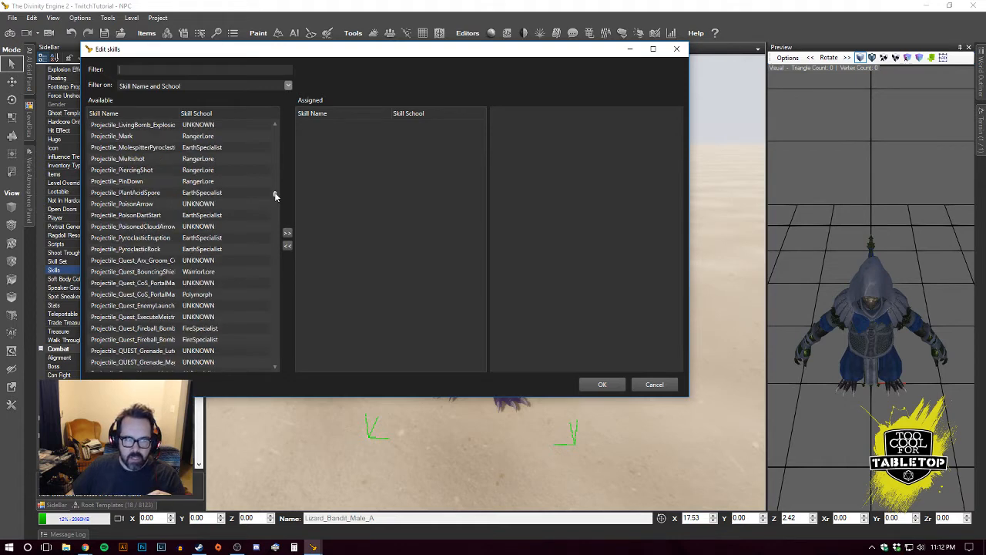
pyautogui.moveTo(275, 194); pyautogui.dragTo(278, 124)
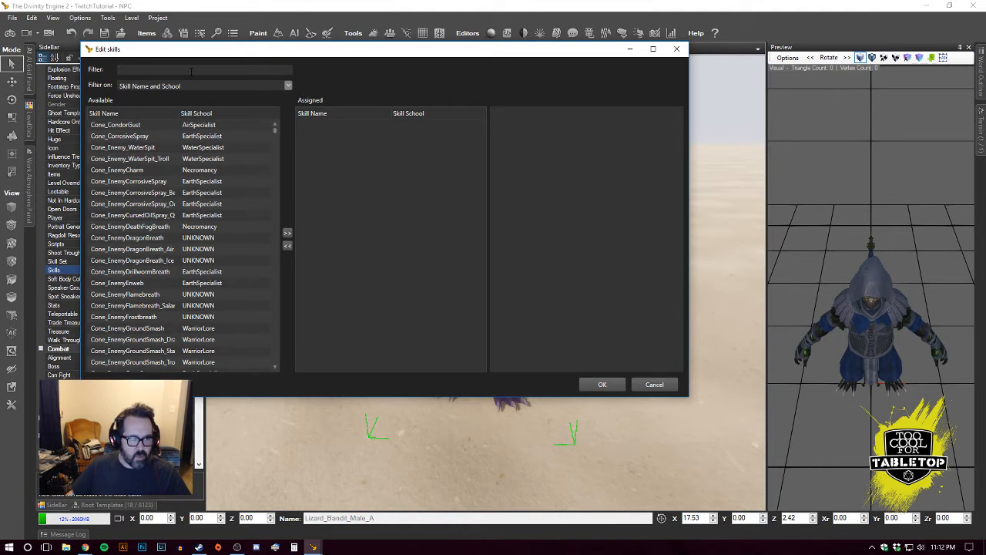
pyautogui.click(289, 86)
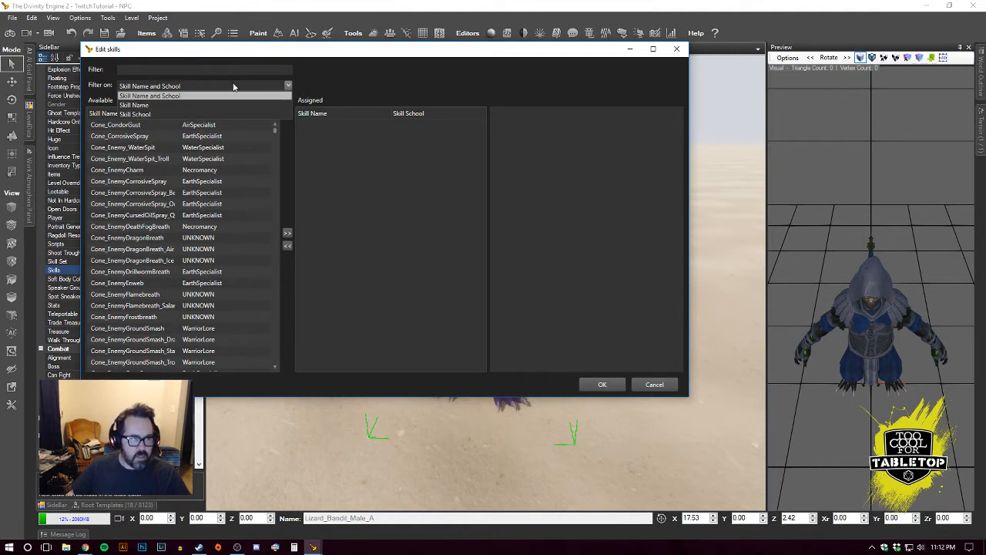
pyautogui.click(154, 108)
pyautogui.write('water')
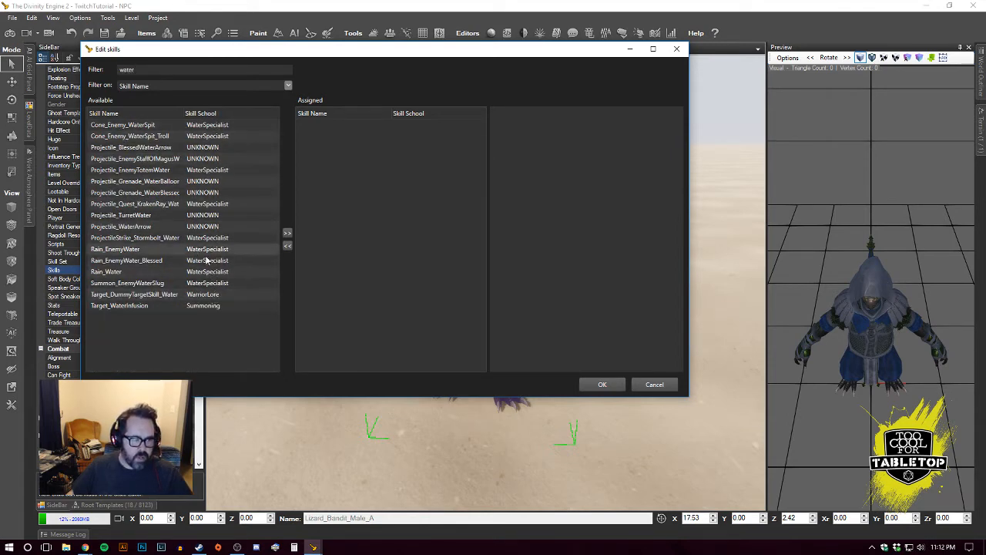
# - Switch the "water" filter to Skill School and look through the WaterSpecialist skills
pyautogui.click(287, 85)
pyautogui.click(146, 101)
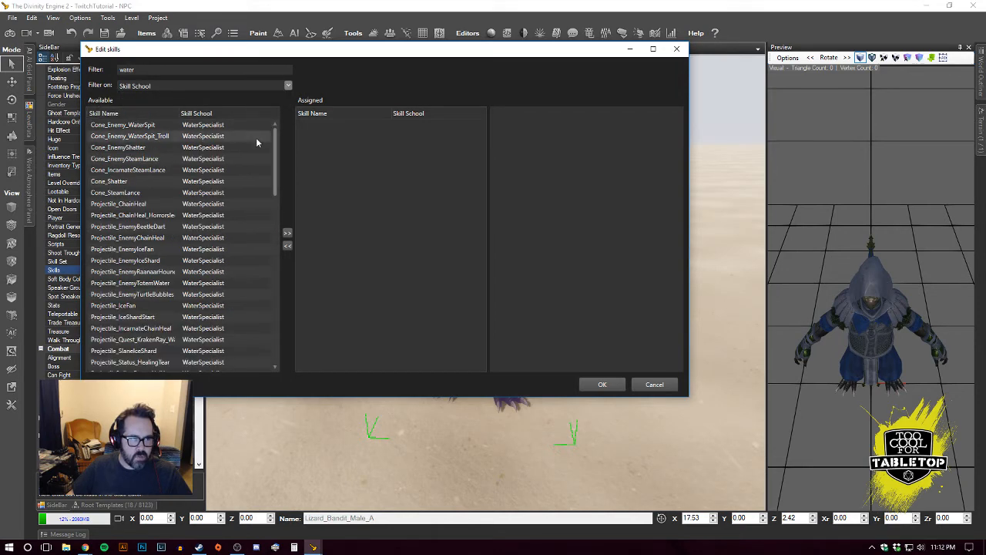
pyautogui.scroll(-5, 267, 157)
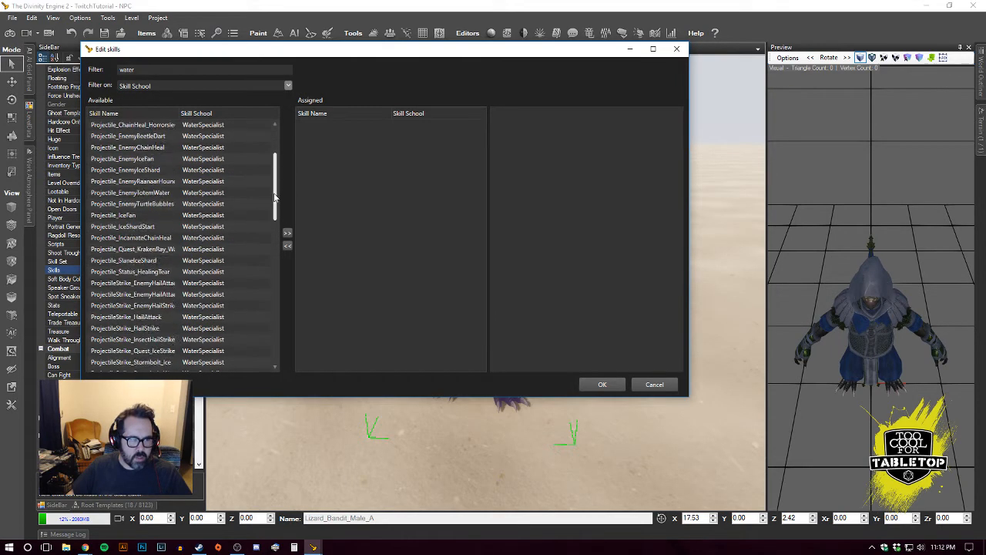
pyautogui.scroll(5, 267, 157)
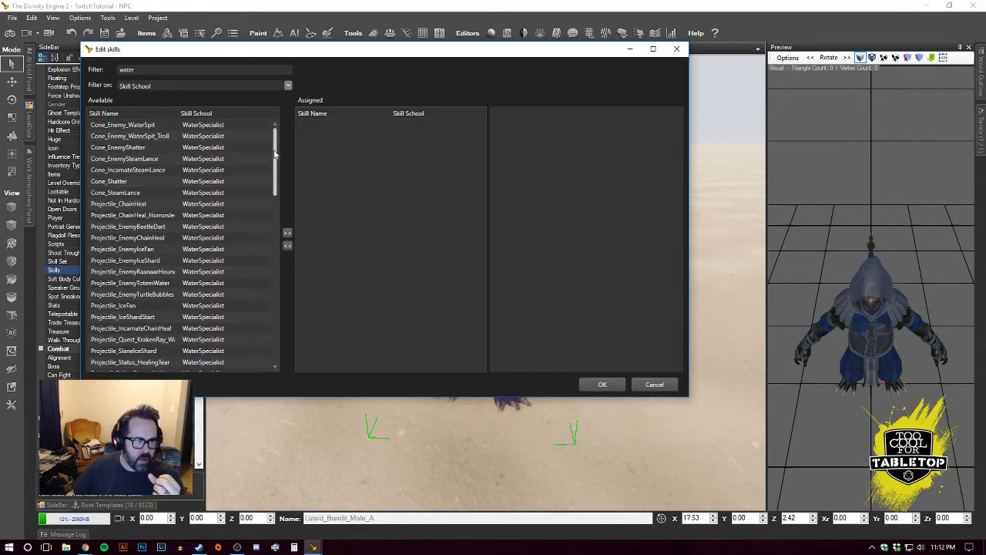
pyautogui.scroll(-1, 274, 154)
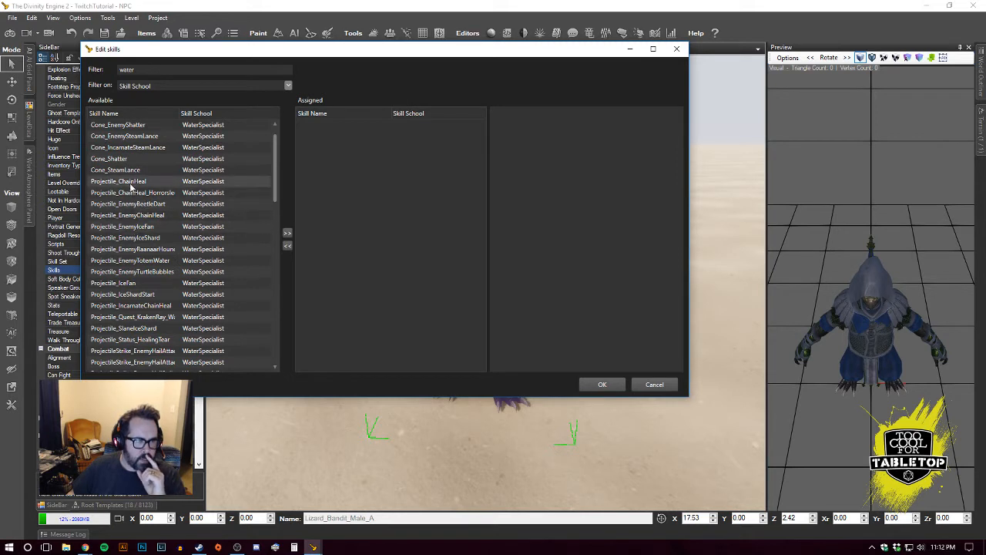
# - Assign the Projectile_EnemyIceShard and Rain_Water skills to the lizard bandit and accept the skill list
pyautogui.click(137, 238)
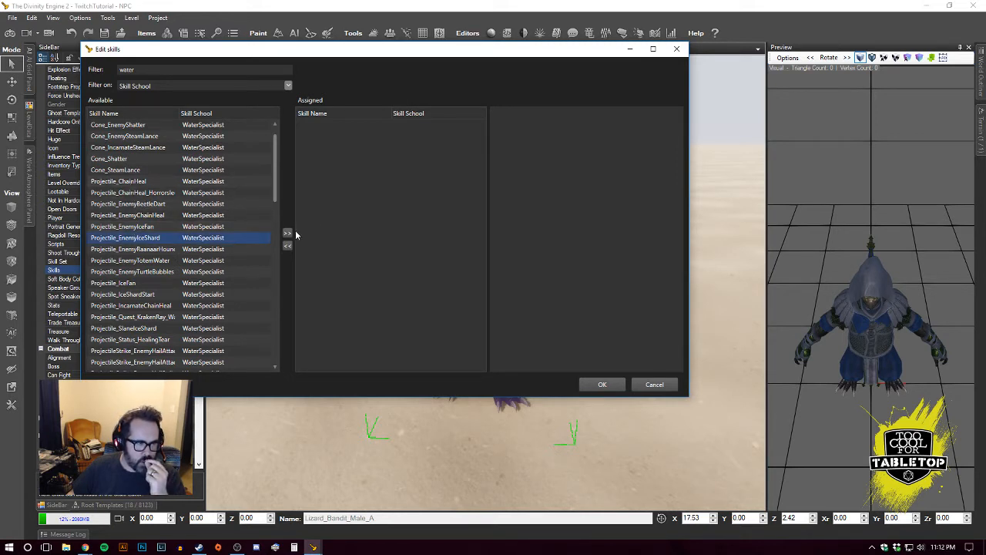
pyautogui.moveTo(274, 200); pyautogui.dragTo(274, 256)
pyautogui.click(123, 274)
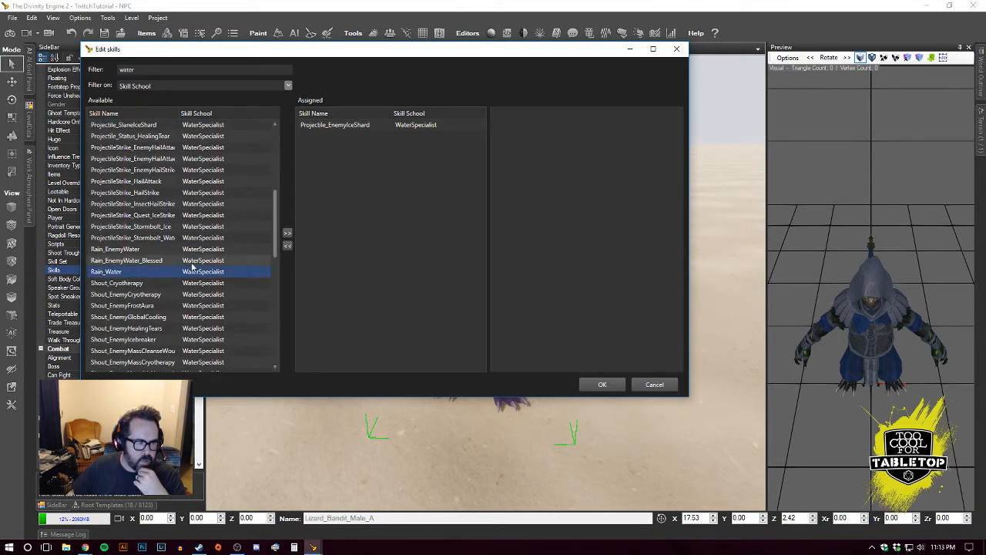
pyautogui.click(287, 233)
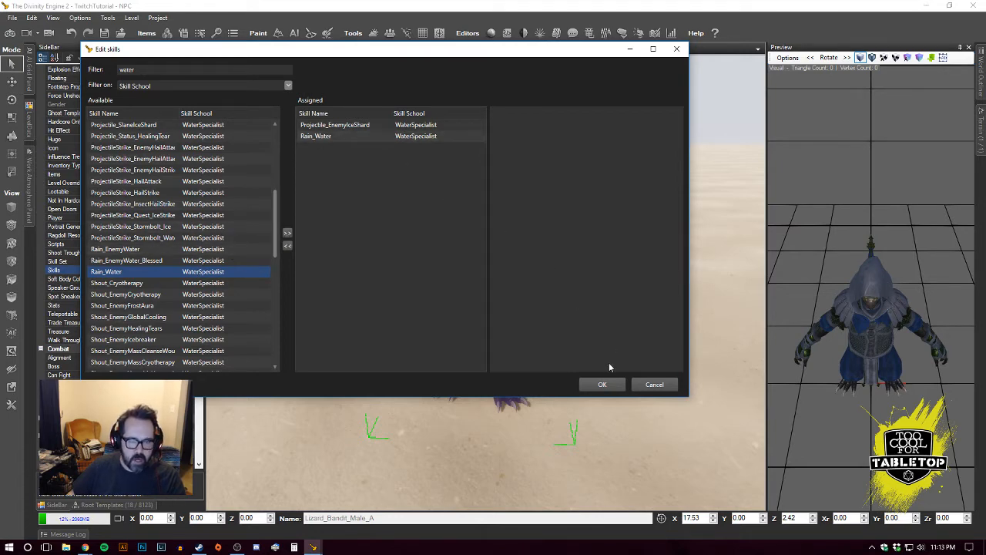
pyautogui.click(602, 384)
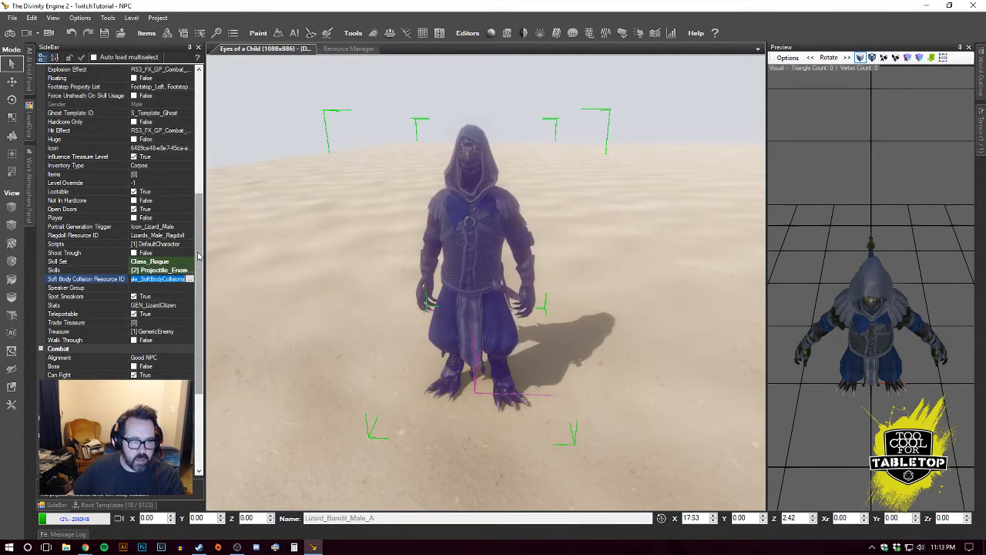
# - Open the lizard bandit's Stats choices and browse the available Animals entries
pyautogui.scroll(-2, 197, 272)
pyautogui.scroll(-1, 197, 272)
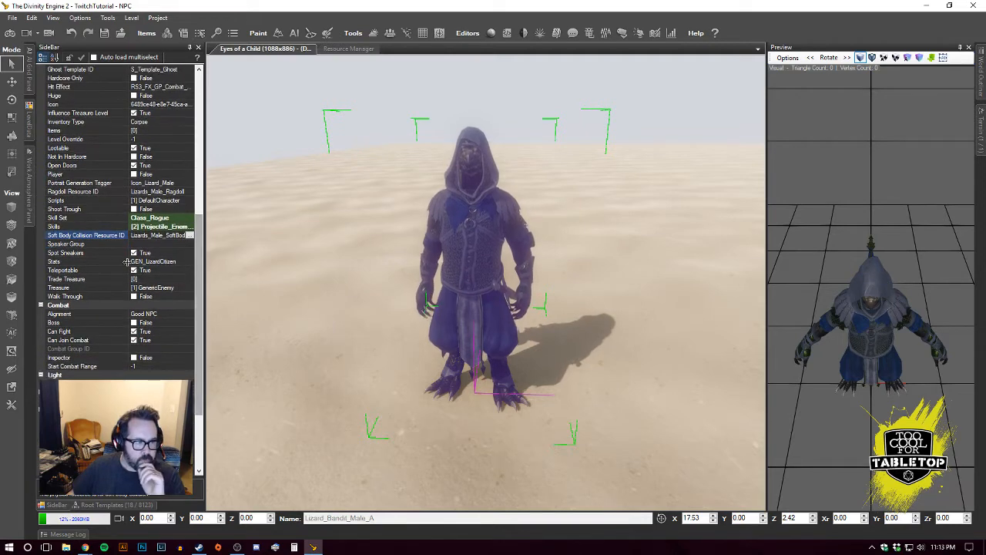
pyautogui.click(176, 261)
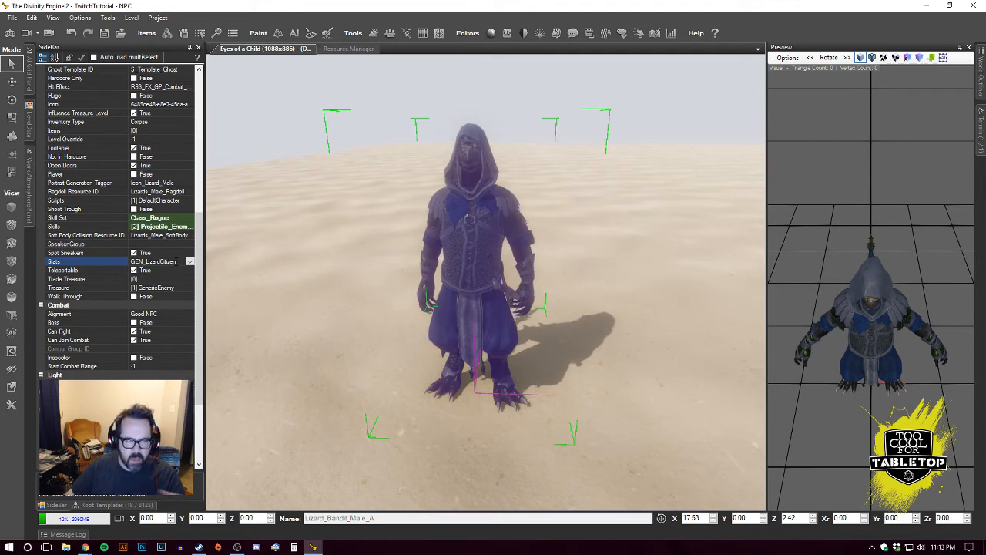
pyautogui.click(190, 262)
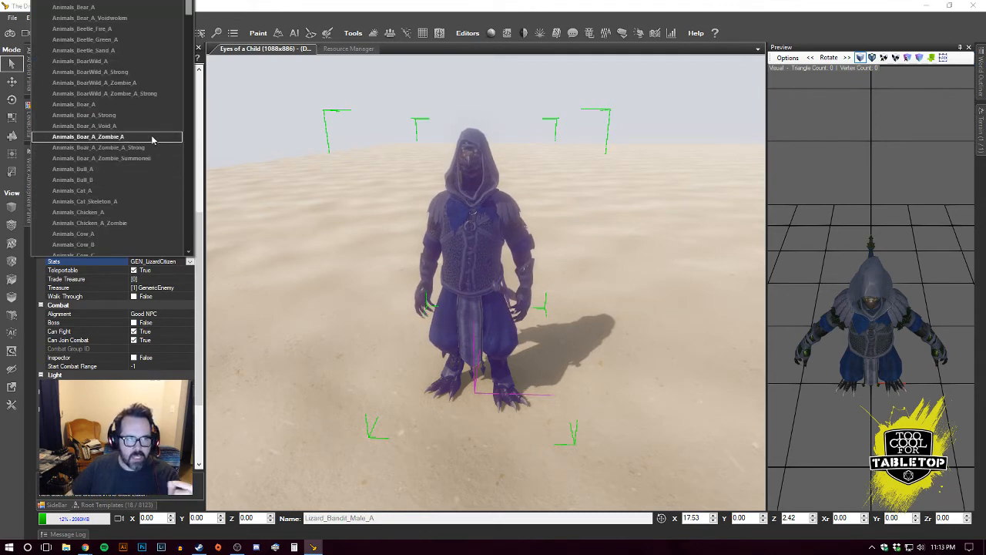
pyautogui.click(189, 261)
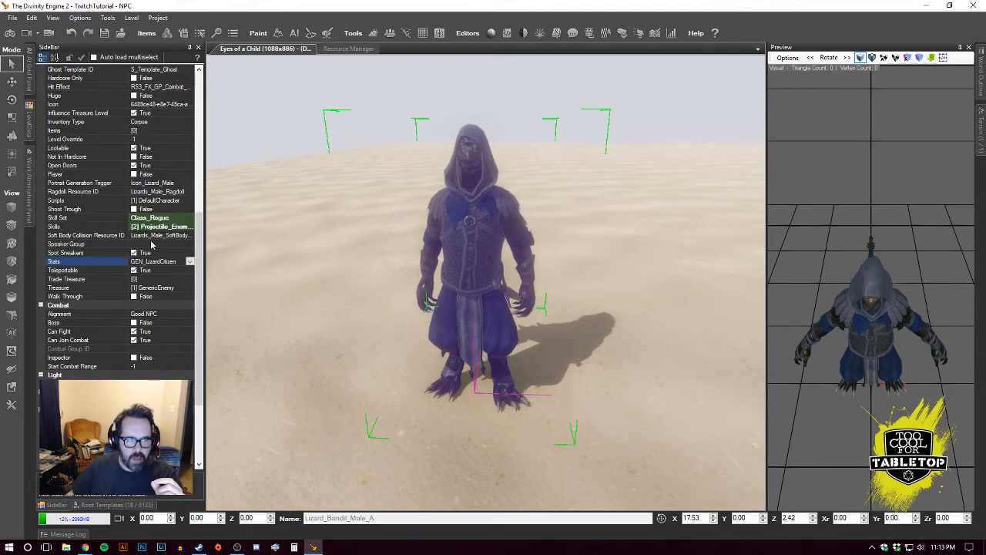
pyautogui.scroll(2, 199, 218)
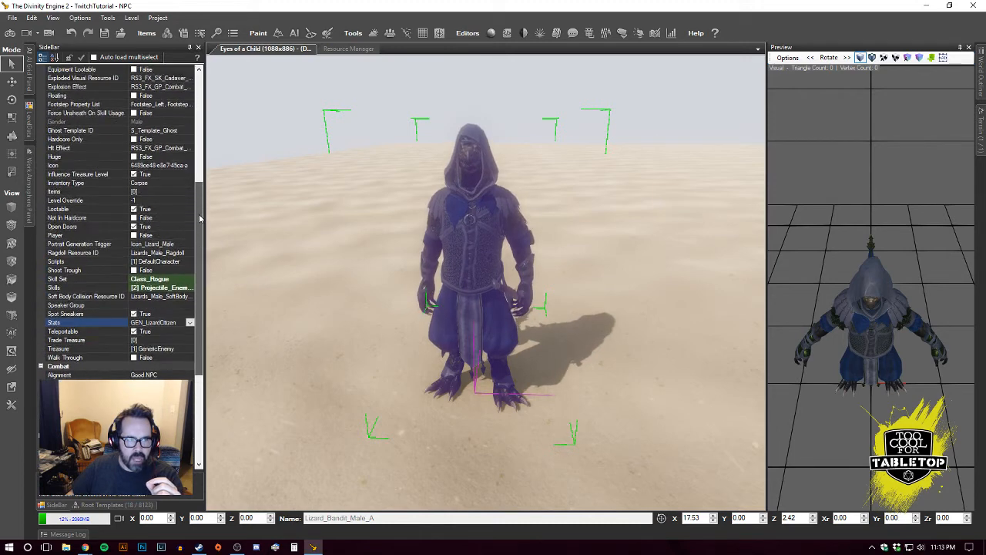
pyautogui.scroll(1, 199, 218)
pyautogui.click(190, 348)
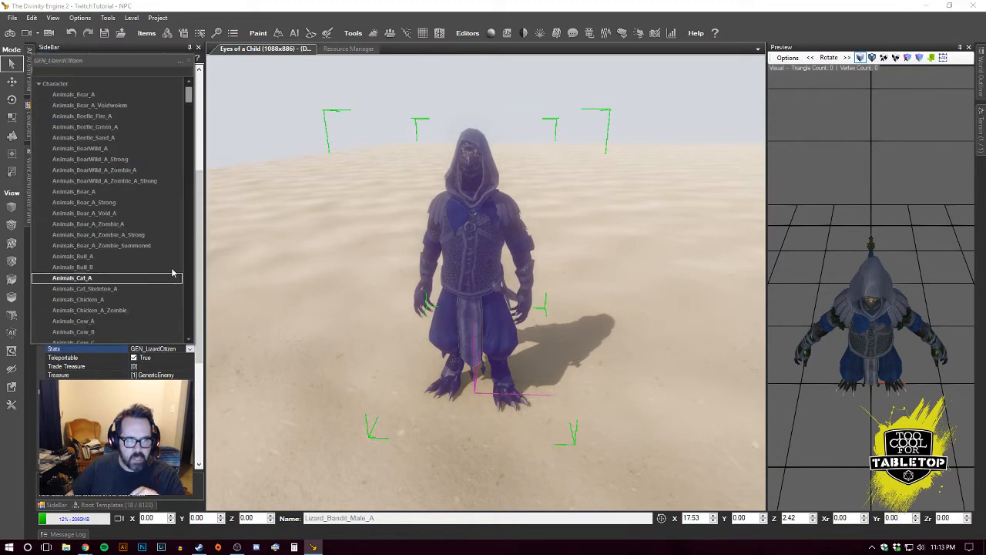
pyautogui.scroll(-1, 188, 100)
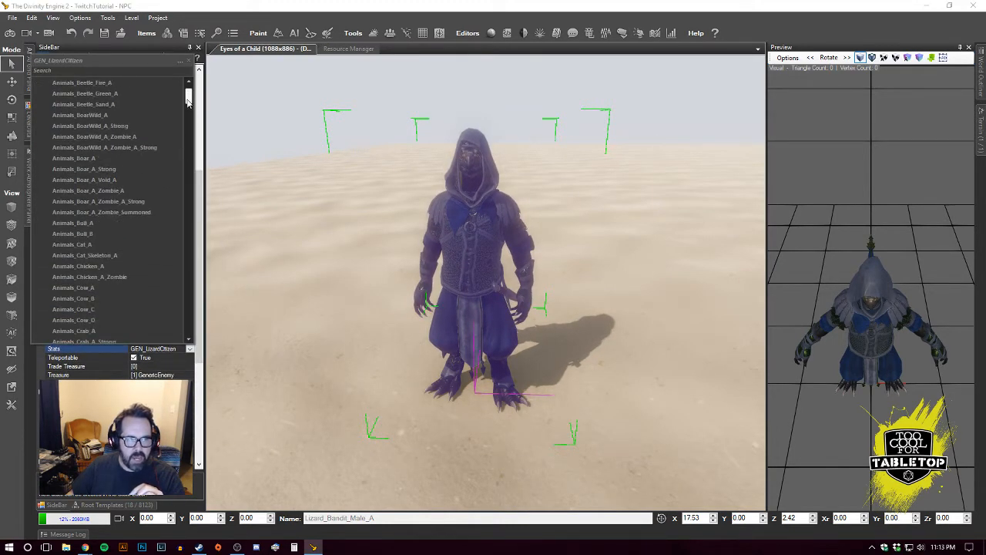
pyautogui.moveTo(188, 102); pyautogui.dragTo(188, 93)
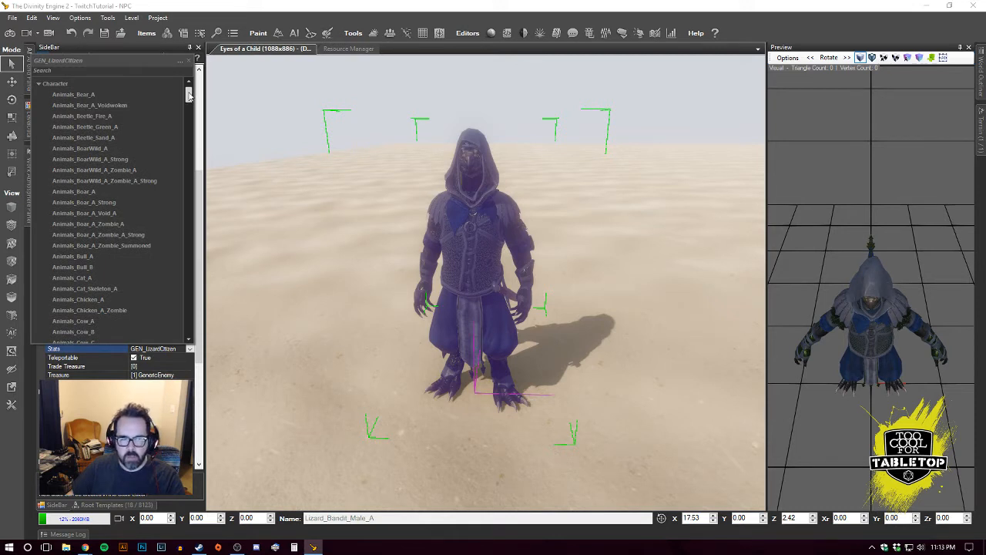
pyautogui.scroll(-9, 170, 91)
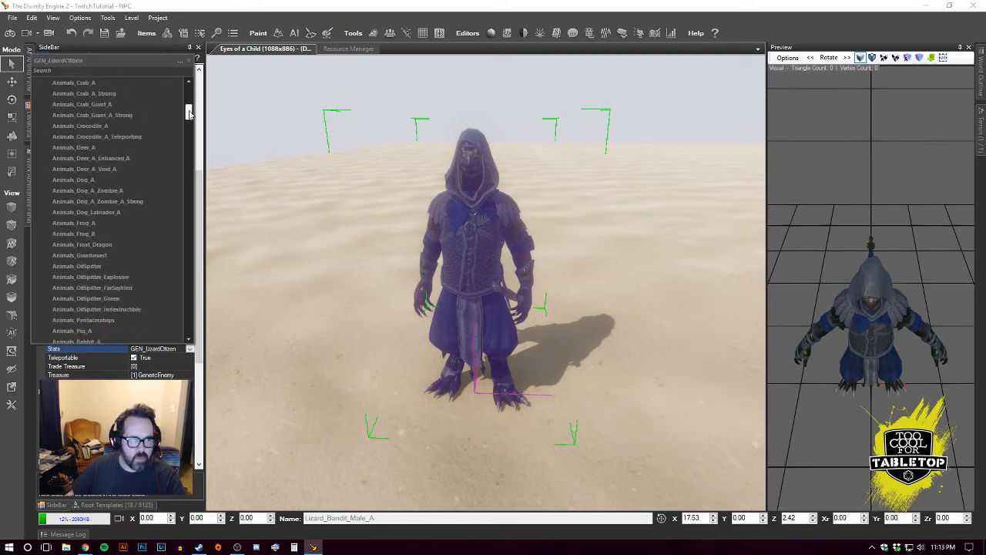
# - Clear the mistyped stats search and look through the character stats down to the GEN and Goblins entries
pyautogui.click(135, 72)
pyautogui.write('ftj')
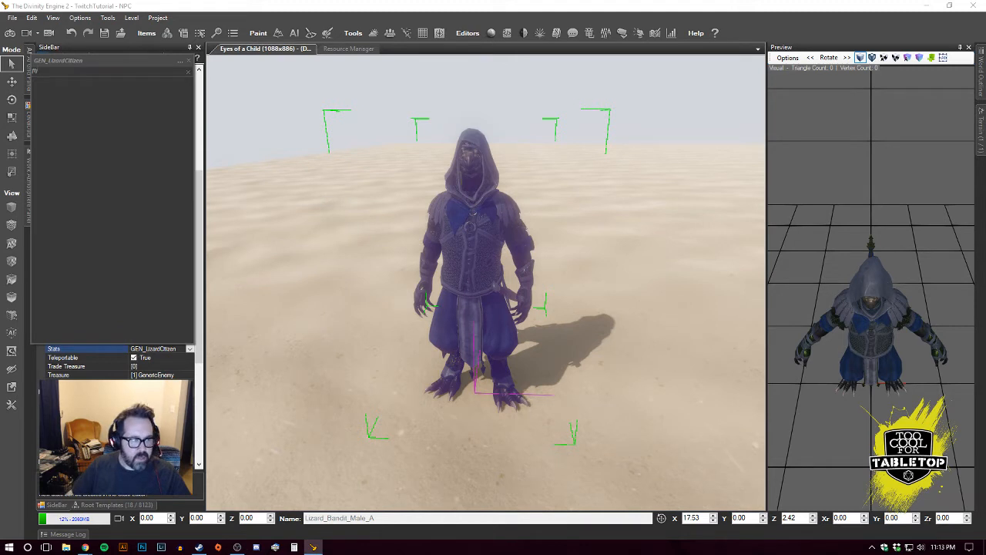
pyautogui.press('BackSpace')
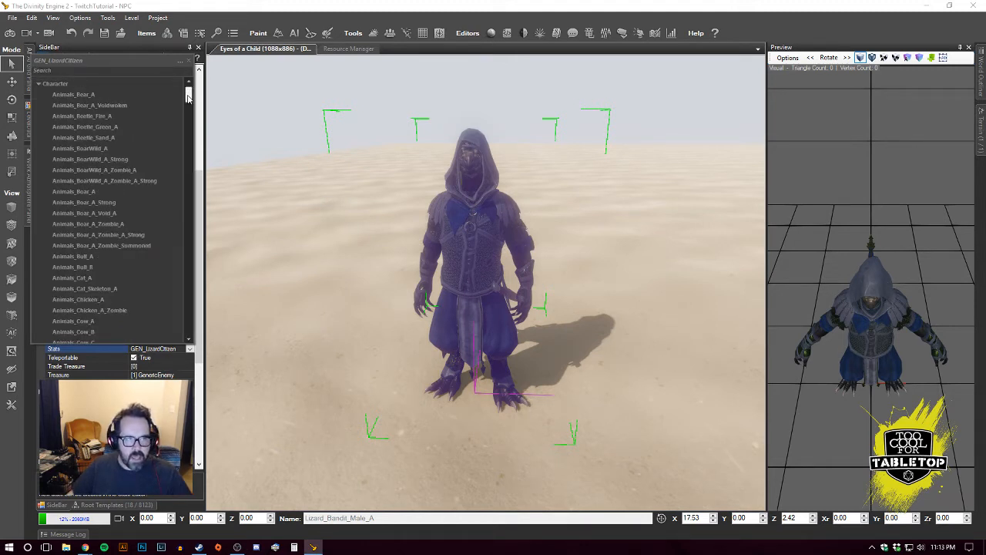
pyautogui.moveTo(188, 98); pyautogui.dragTo(188, 137)
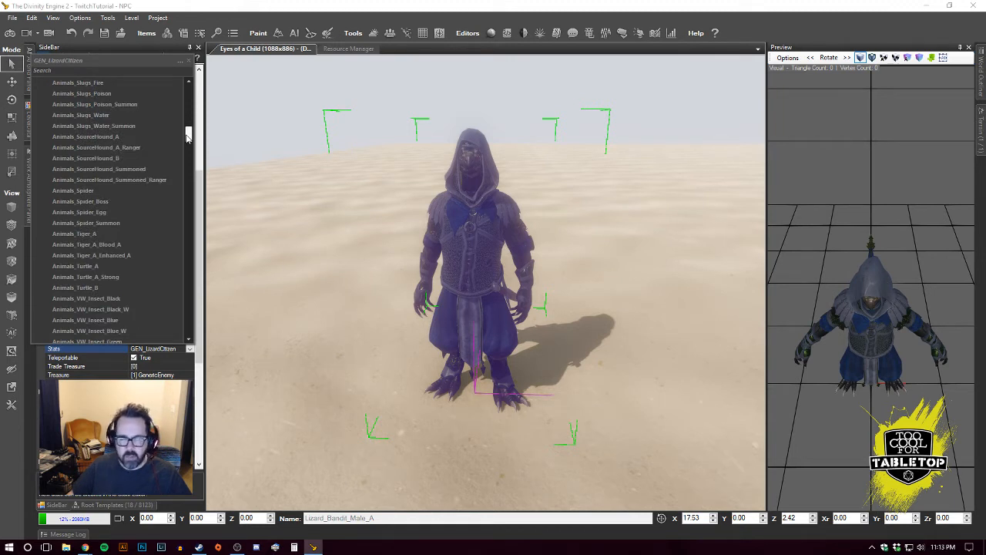
pyautogui.moveTo(187, 136); pyautogui.dragTo(186, 193)
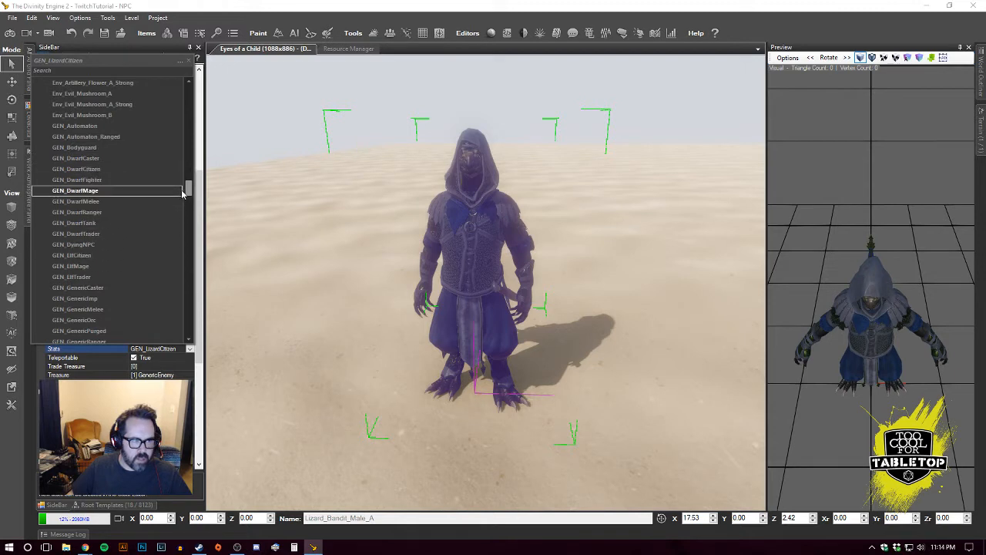
pyautogui.scroll(-5, 104, 277)
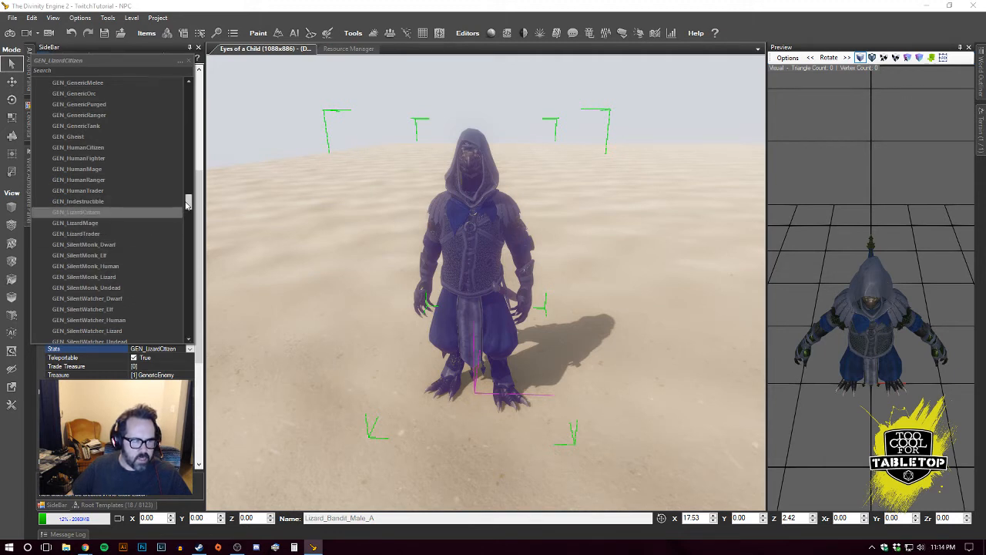
pyautogui.scroll(-5, 104, 135)
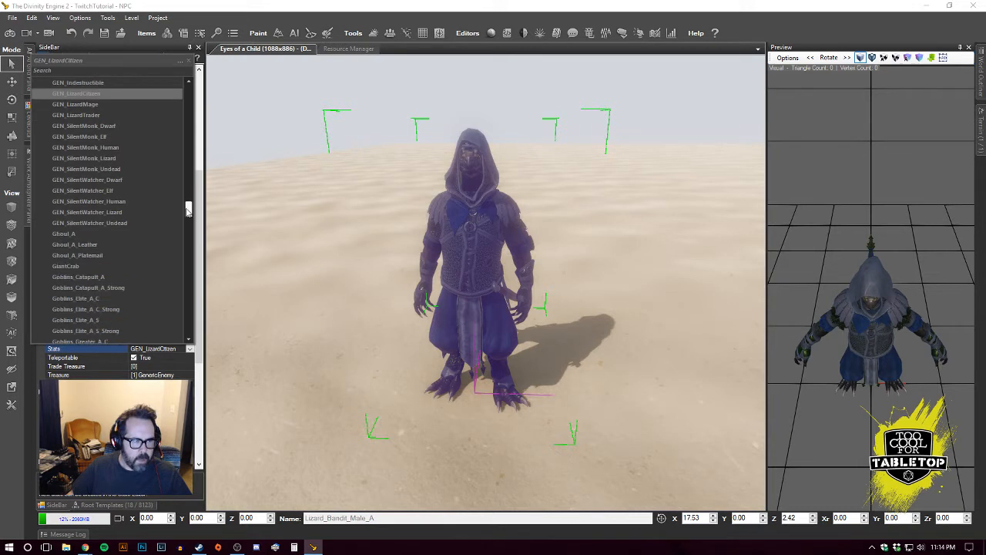
# - Search the character stats for "rogue" and clear the search
pyautogui.click(79, 70)
pyautogui.write('rogue')
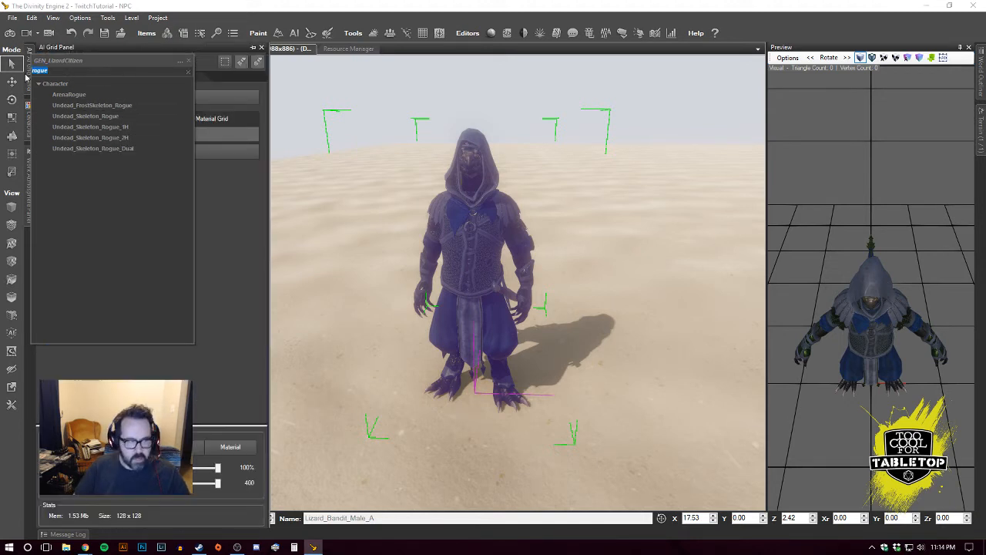
pyautogui.write('da')
pyautogui.press('BackSpace')
pyautogui.press('BackSpace')
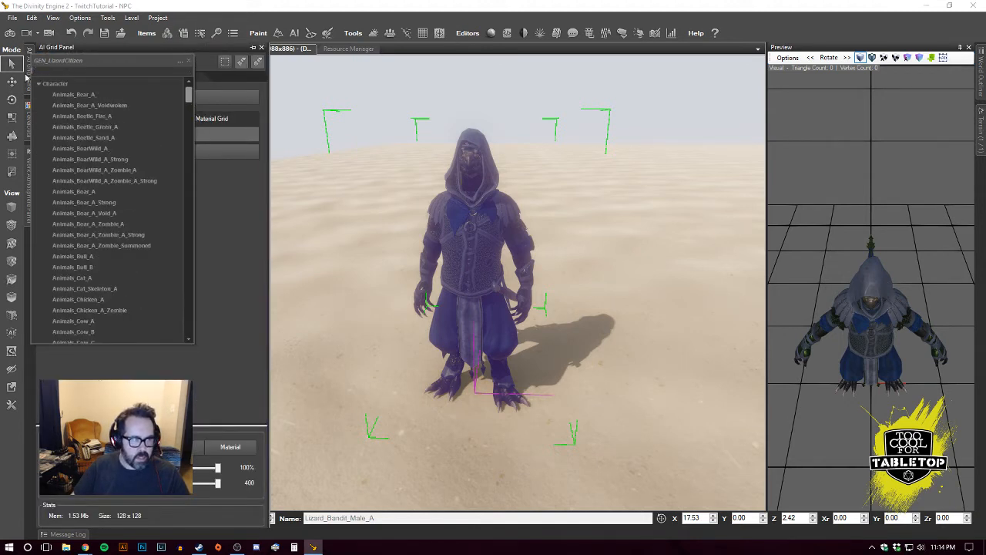
# - Search the character stats for "ban" and "lizard", and set the bandit's Stats to LizardMaleHero
pyautogui.write('ban')
pyautogui.press('BackSpace')
pyautogui.press('BackSpace')
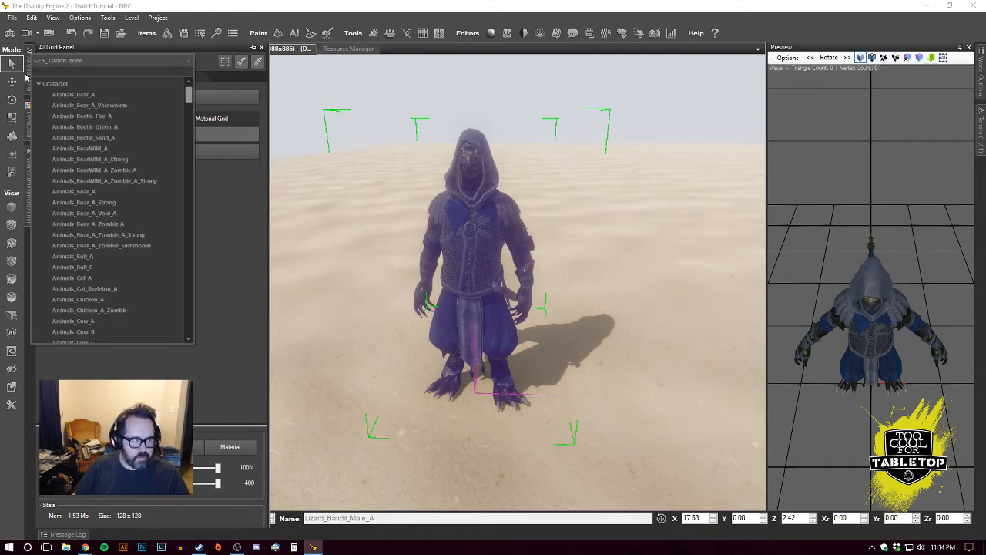
pyautogui.write('lizard')
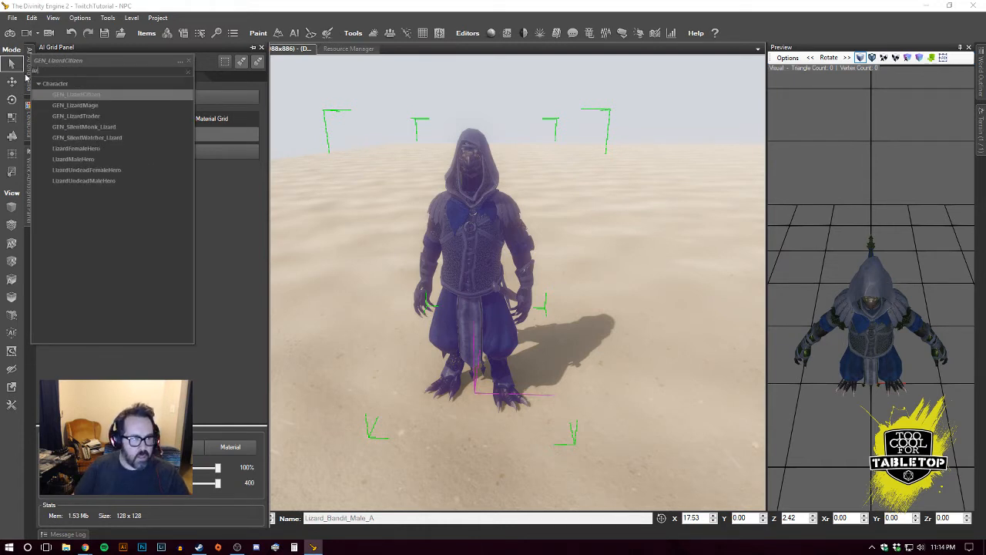
pyautogui.click(85, 159)
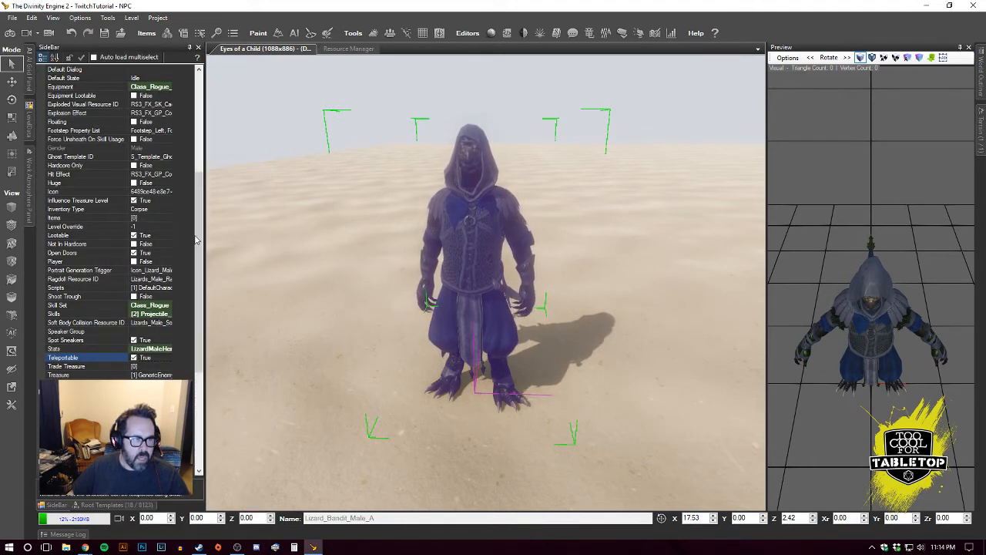
# - Open the bandit's combat Alignment choices and cancel them, and switch Boss on and back off
pyautogui.moveTo(198, 239); pyautogui.dragTo(197, 244)
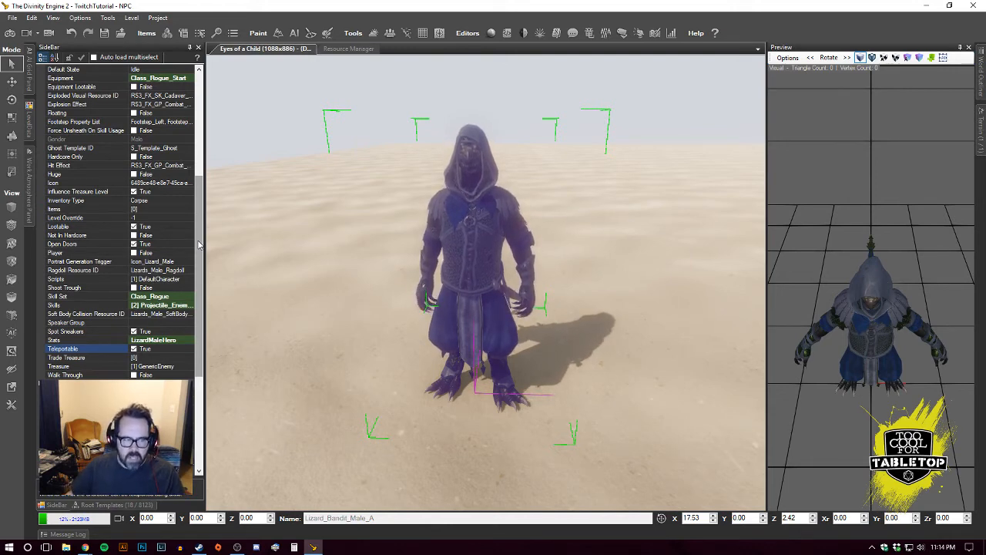
pyautogui.scroll(-1, 200, 250)
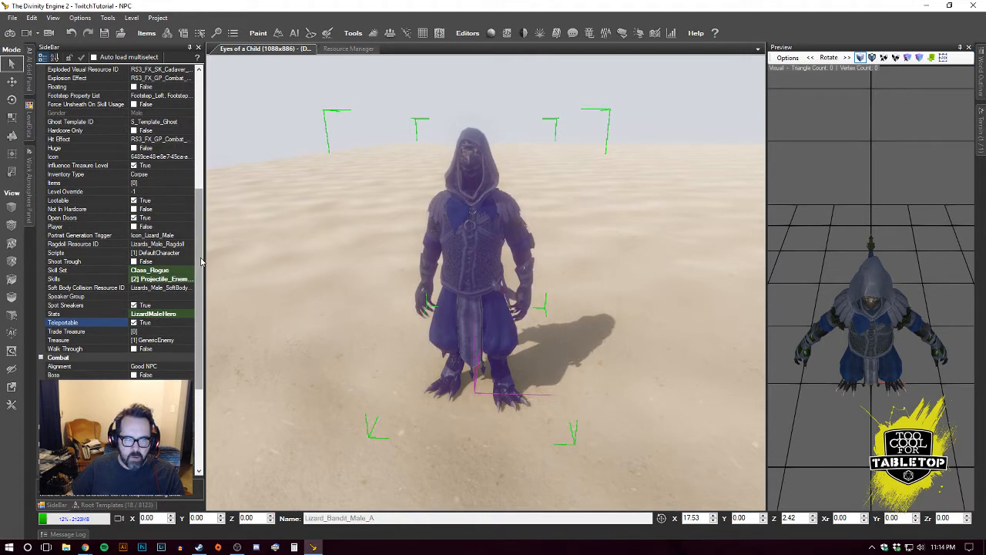
pyautogui.scroll(-1, 201, 262)
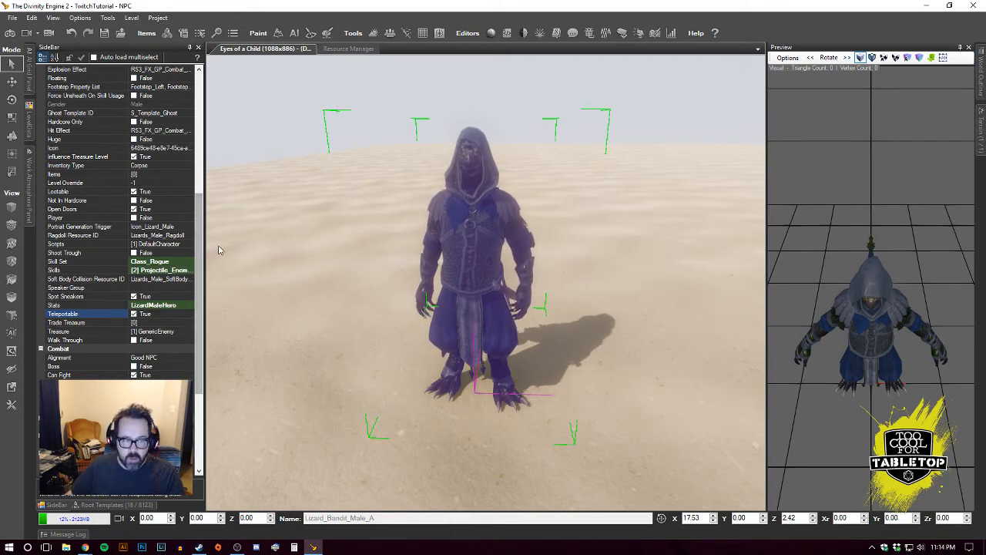
pyautogui.scroll(-3, 200, 258)
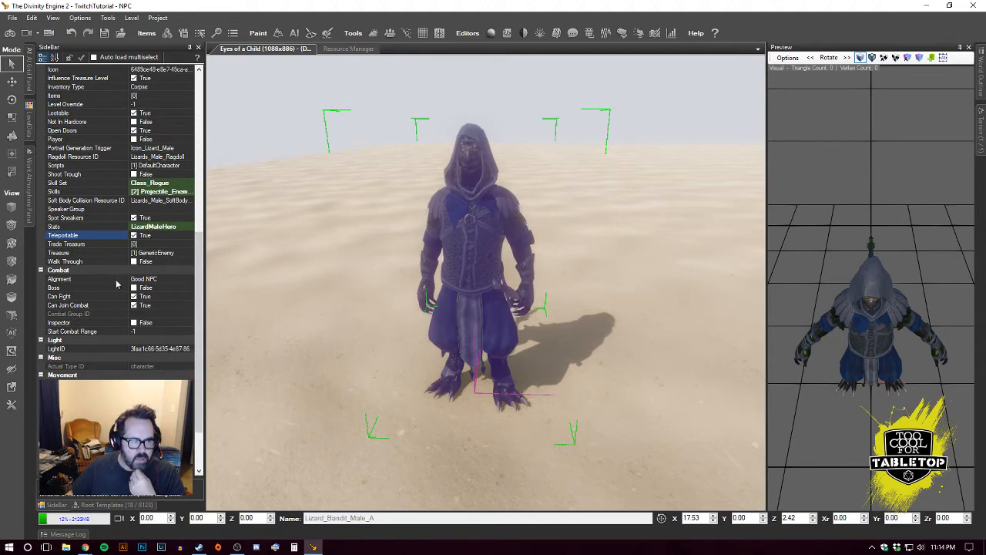
pyautogui.click(116, 280)
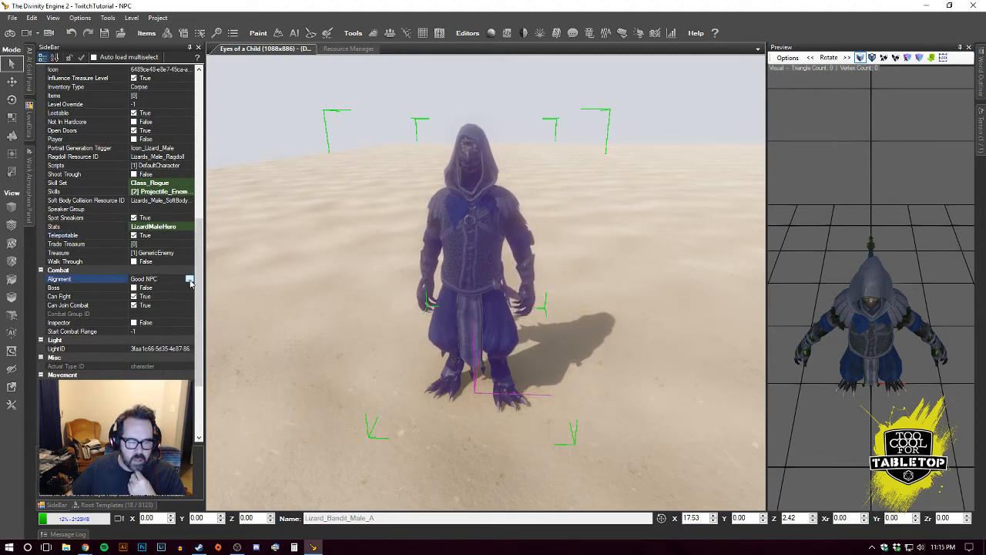
pyautogui.click(189, 280)
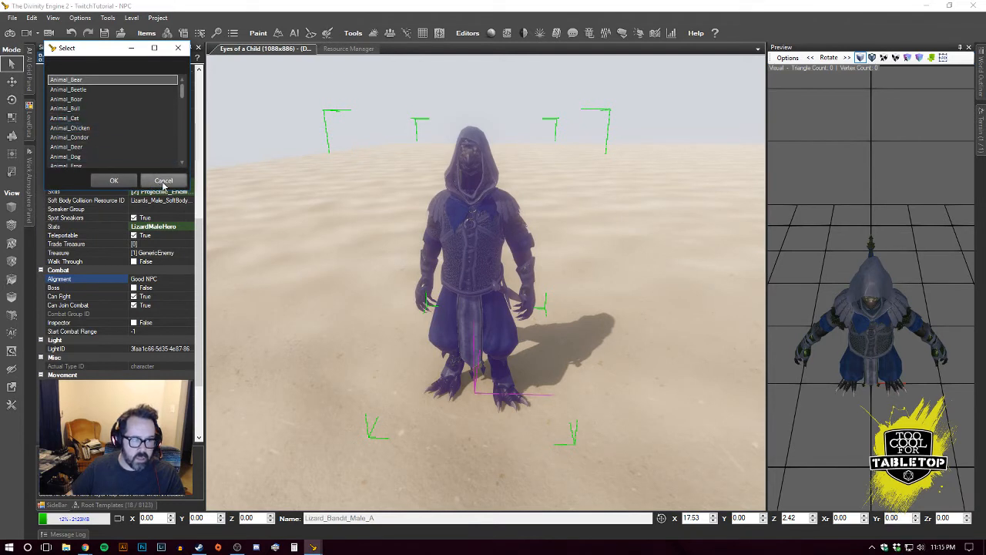
pyautogui.click(163, 182)
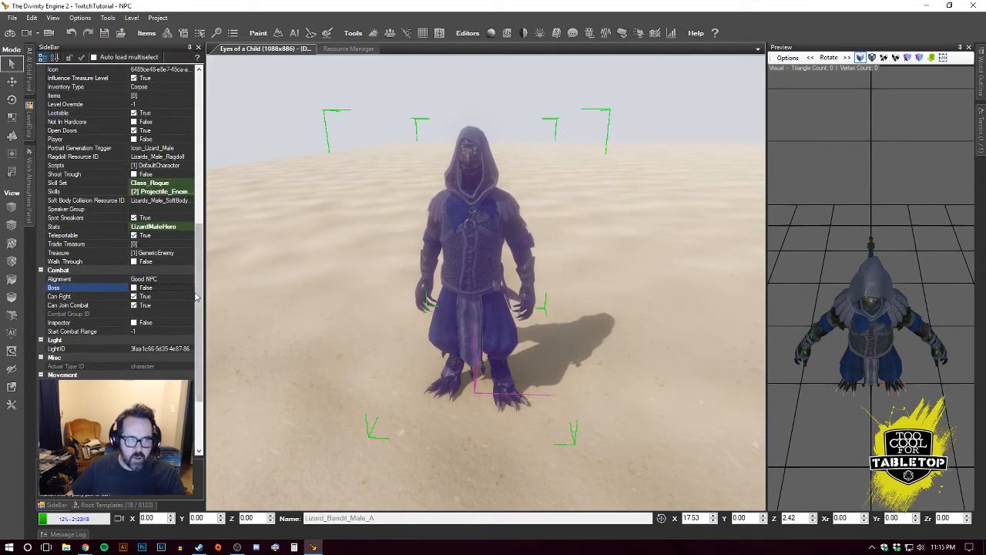
pyautogui.click(134, 288)
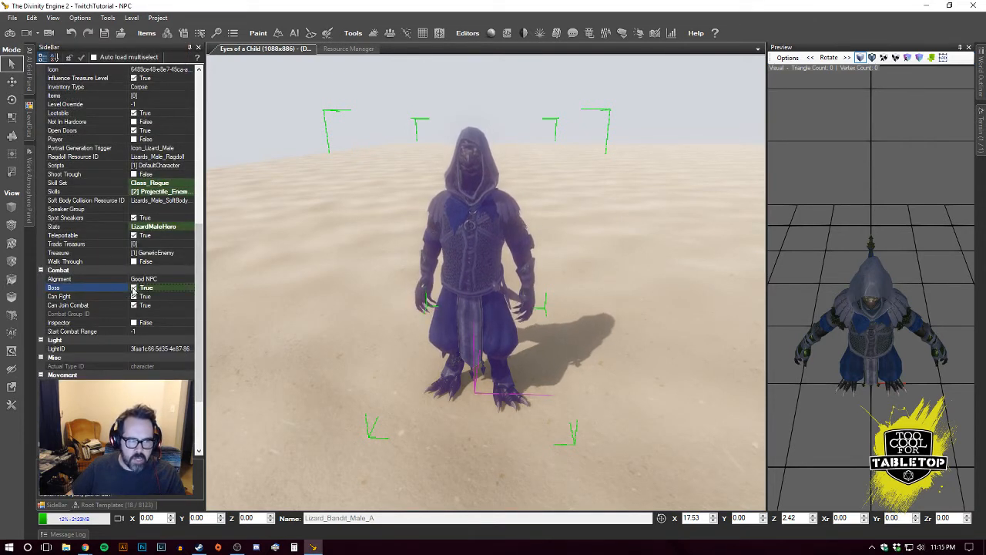
pyautogui.click(134, 288)
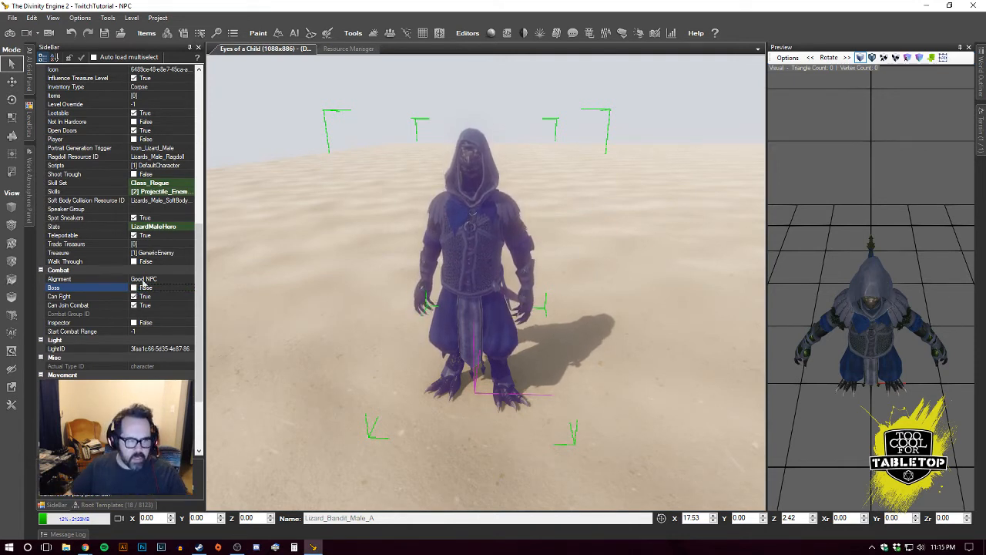
# - Review the bandit's remaining Combat, Movement and Rendering properties and return to the Base properties
pyautogui.moveTo(201, 267); pyautogui.dragTo(200, 284)
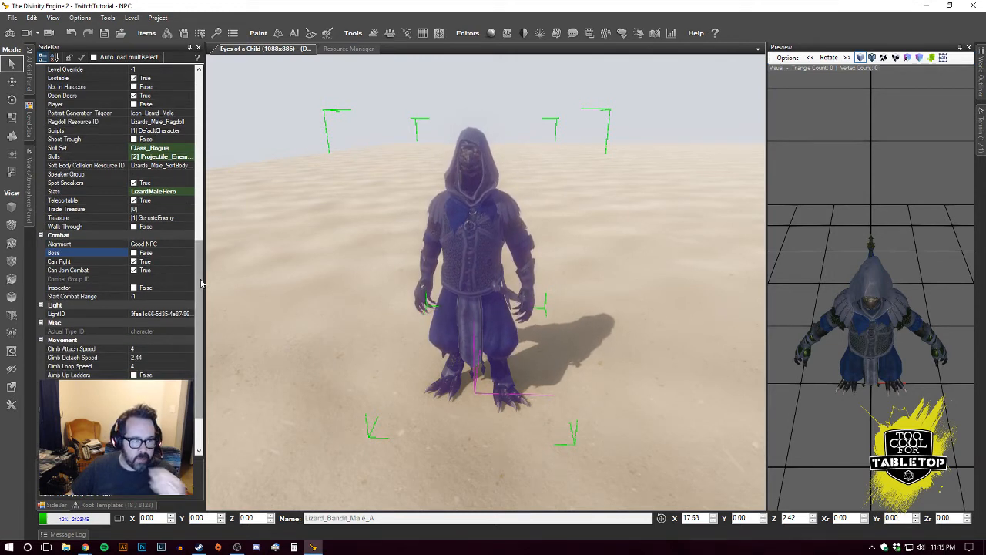
pyautogui.moveTo(200, 309); pyautogui.dragTo(201, 339)
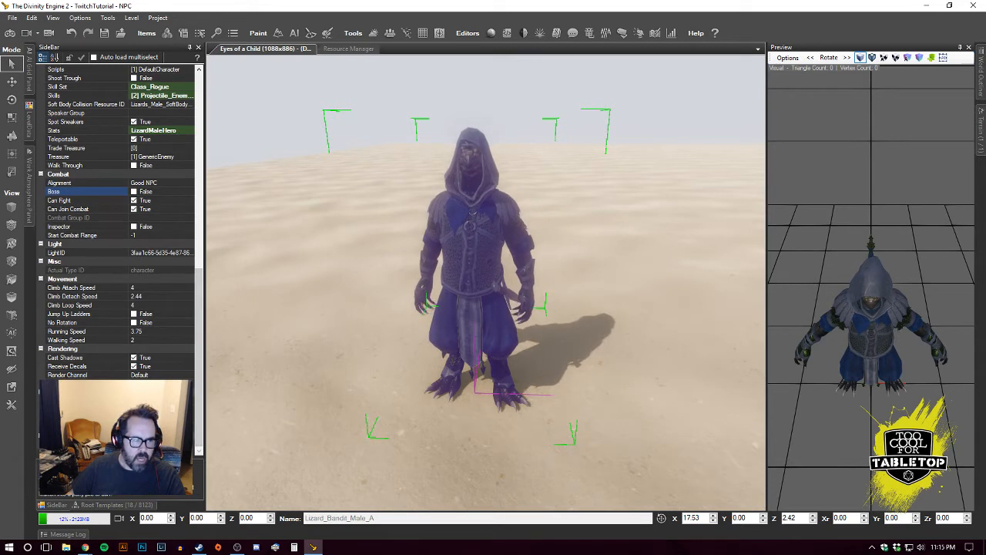
pyautogui.scroll(1, 115, 223)
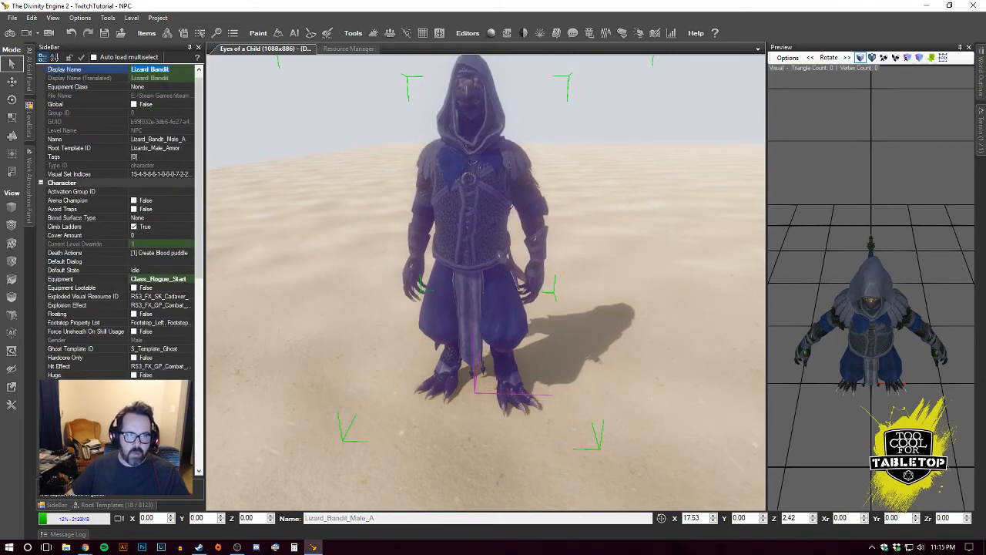
pyautogui.scroll(-10, 196, 436)
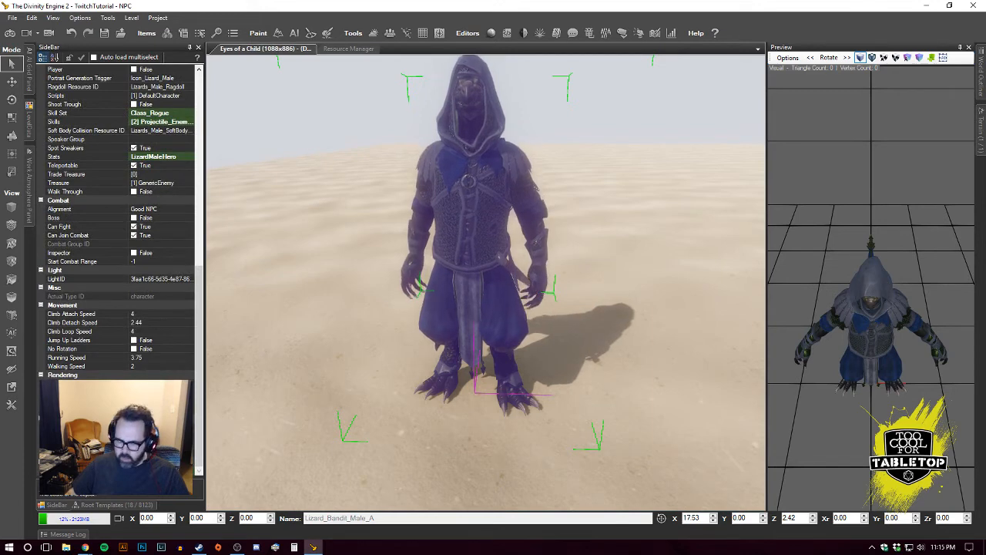
pyautogui.scroll(10, 119, 224)
pyautogui.scroll(-3, 485, 282)
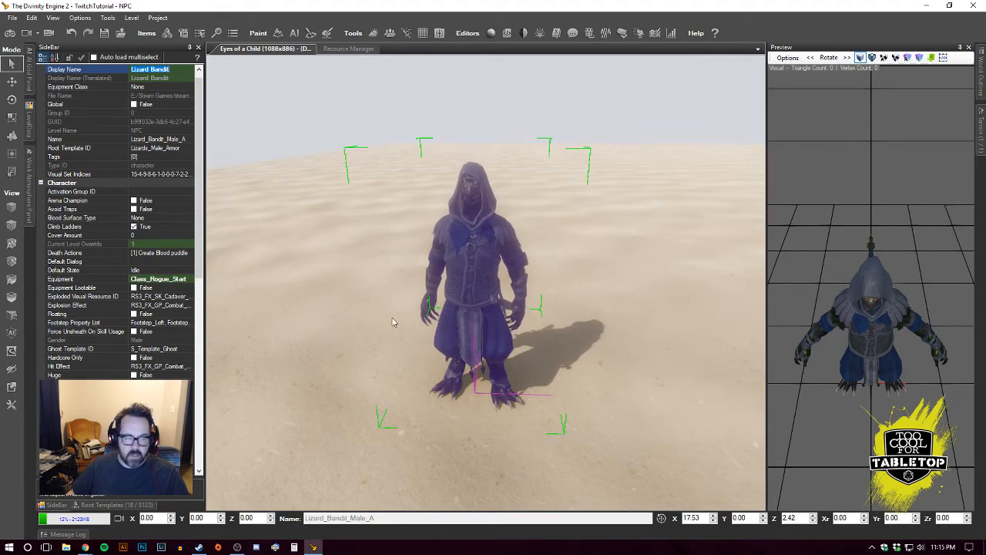
pyautogui.scroll(-1, 201, 234)
pyautogui.scroll(2, 200, 235)
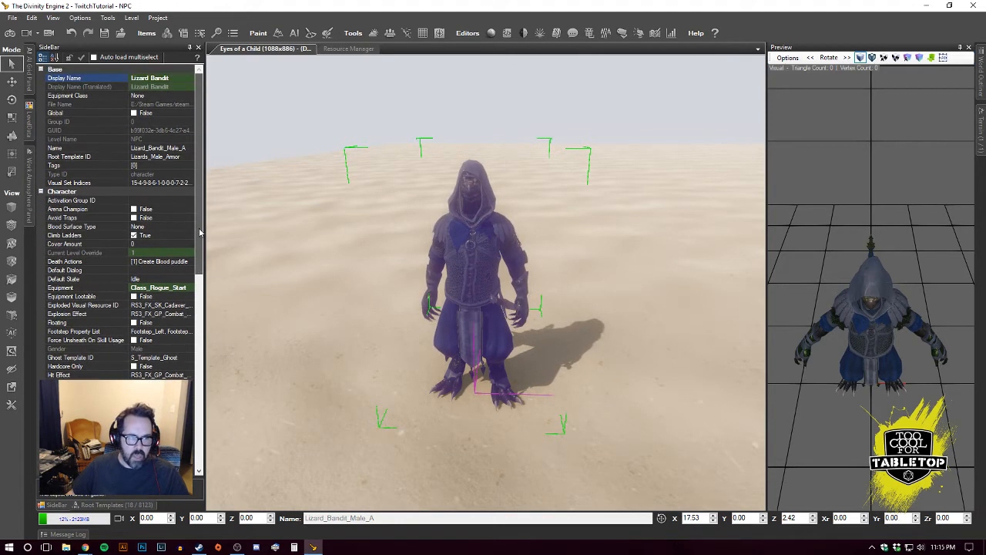
# - Export the lizard bandit as a root template in the TwitchTutorial mod, with its GM Spawn Section set to Humanoids
pyautogui.rightClick(470, 271)
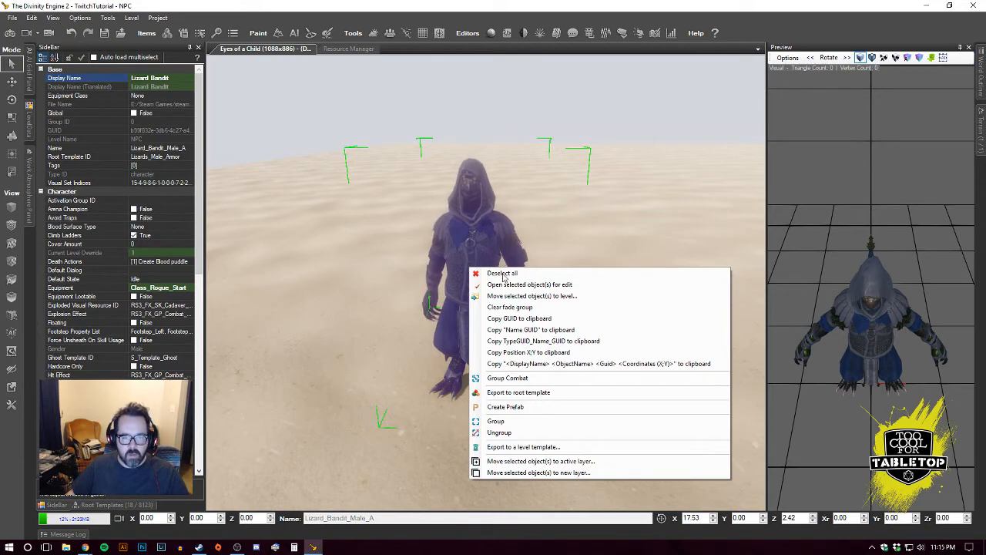
pyautogui.click(532, 392)
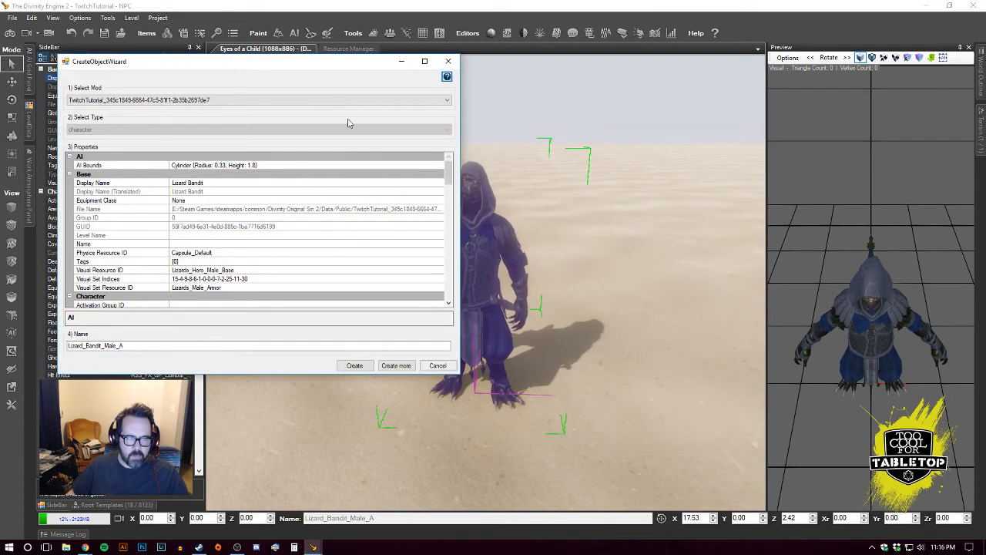
pyautogui.moveTo(309, 66); pyautogui.dragTo(520, 80)
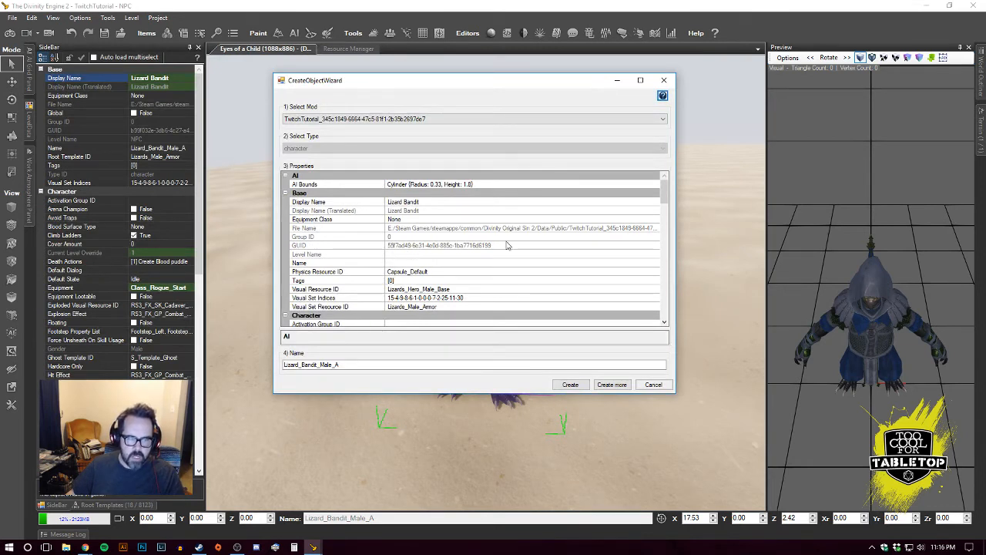
pyautogui.moveTo(664, 193); pyautogui.dragTo(664, 197)
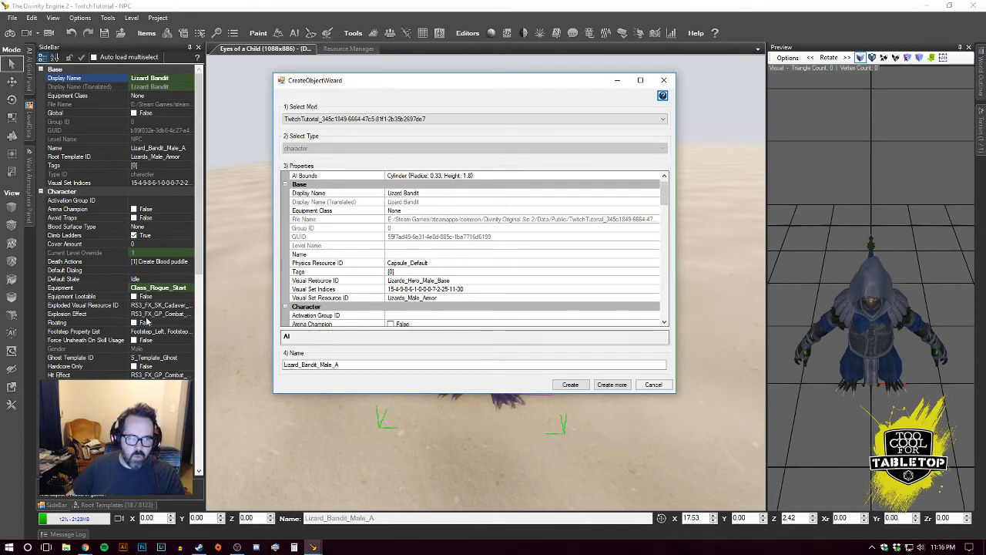
pyautogui.moveTo(664, 194); pyautogui.dragTo(664, 284)
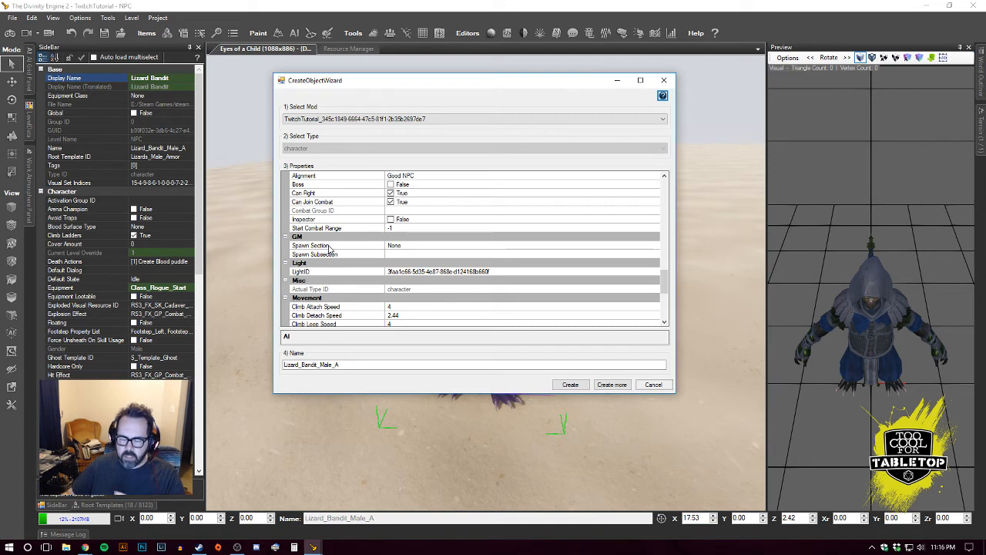
pyautogui.click(472, 245)
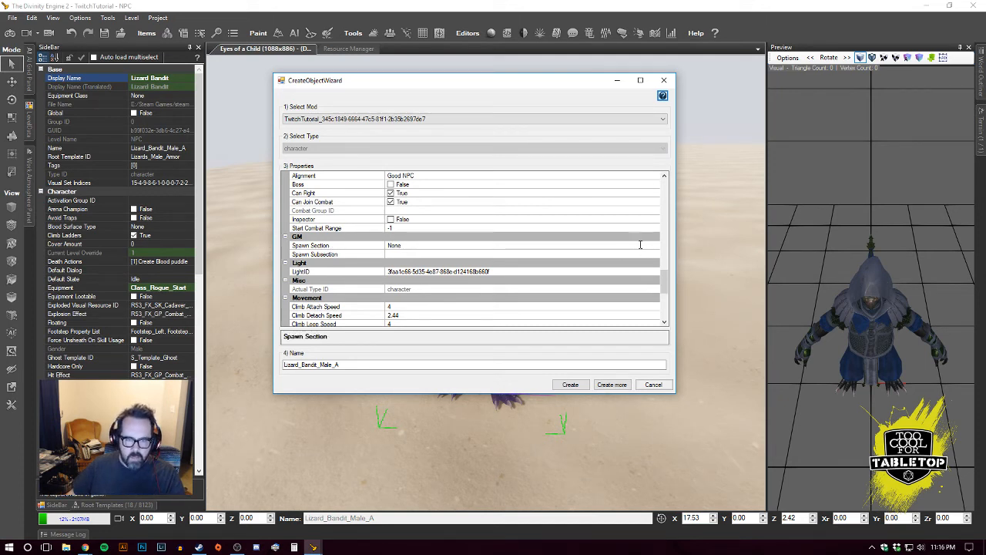
pyautogui.click(473, 246)
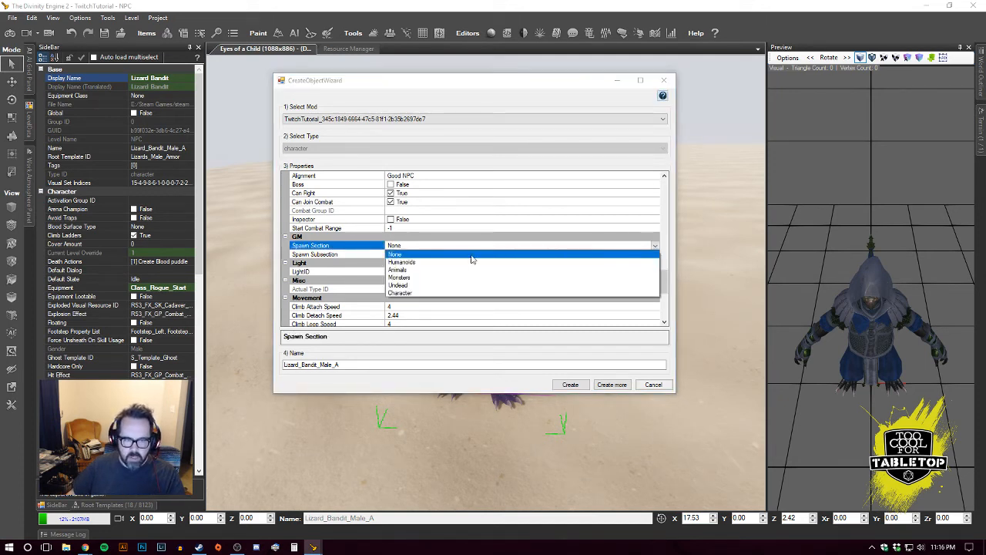
pyautogui.click(402, 263)
# - Set the template's Spawn Subsection to Lizard Bandit Guild and create it with the name Lizard_Bandit_Male_A
pyautogui.click(416, 254)
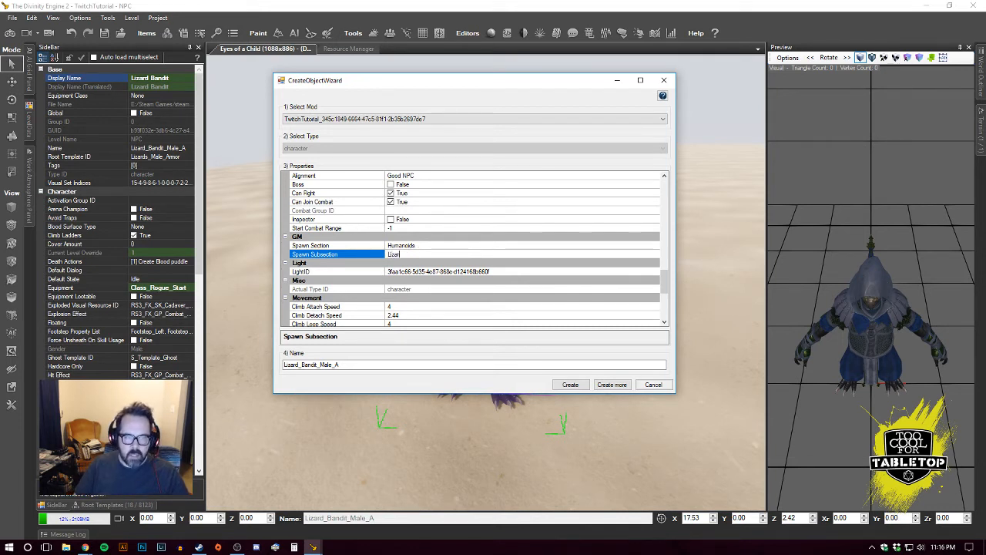
pyautogui.write('Lizard Bandit Guild')
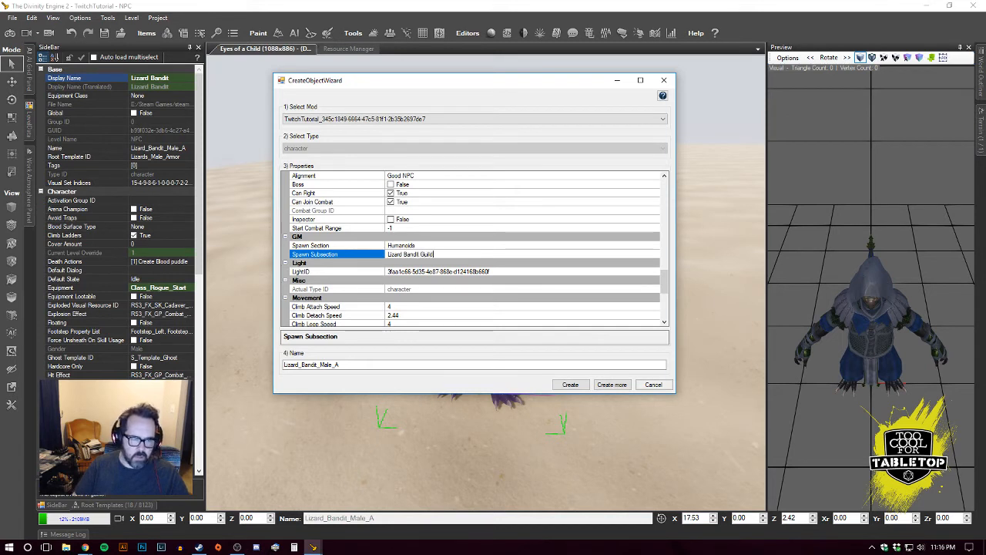
pyautogui.click(318, 365)
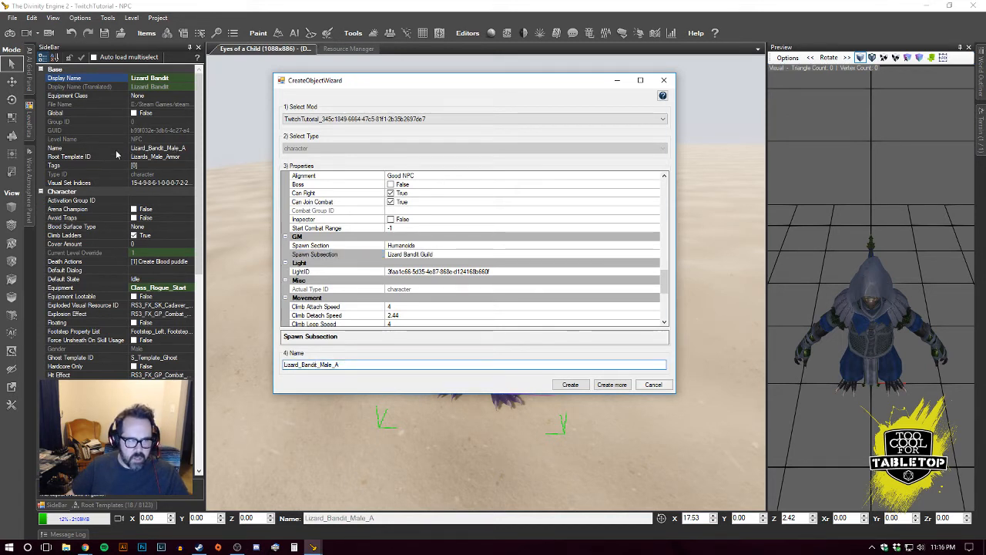
pyautogui.click(572, 385)
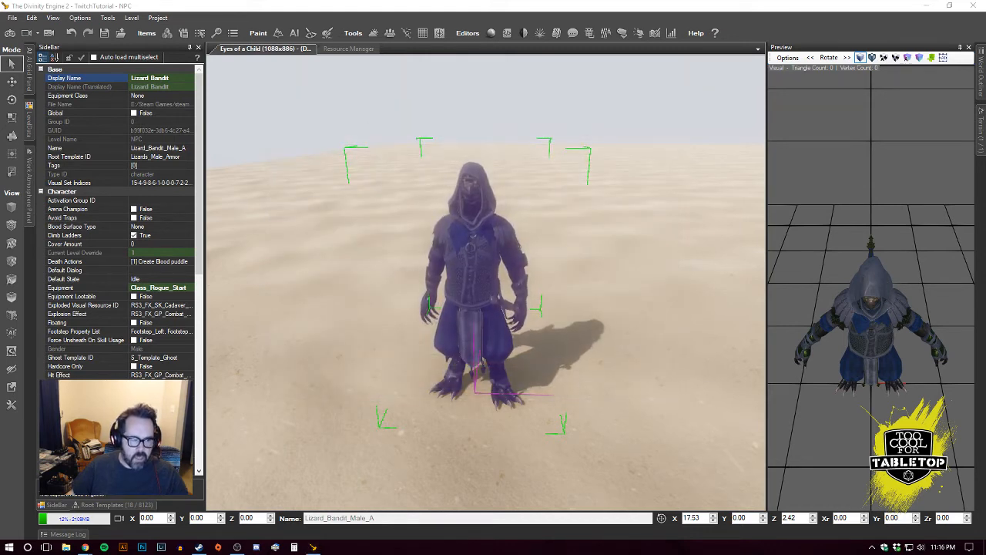
# - Delete the original lizard bandit from the level and search the root templates for "lizard bandit"
pyautogui.click(116, 504)
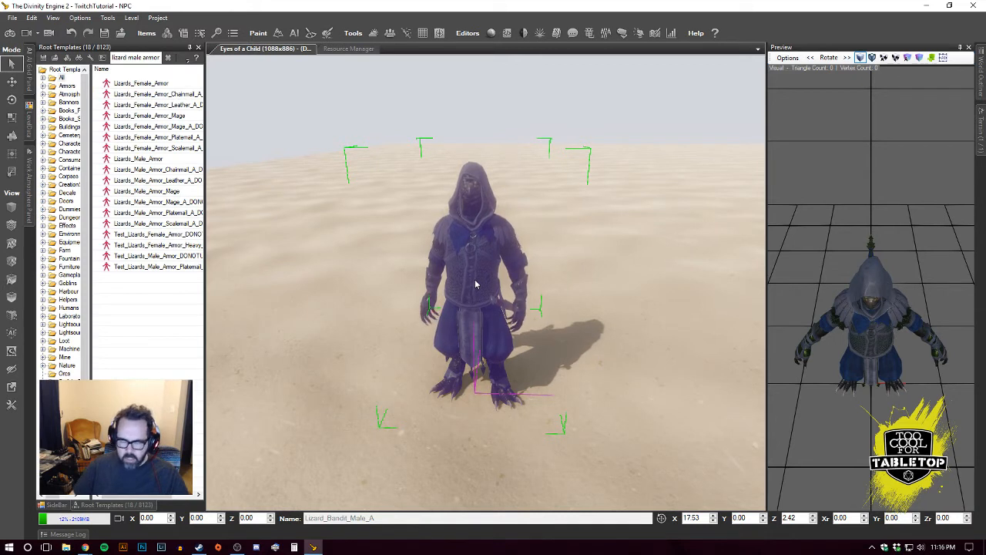
pyautogui.press('Delete')
pyautogui.click(160, 58)
pyautogui.press('BackSpace')
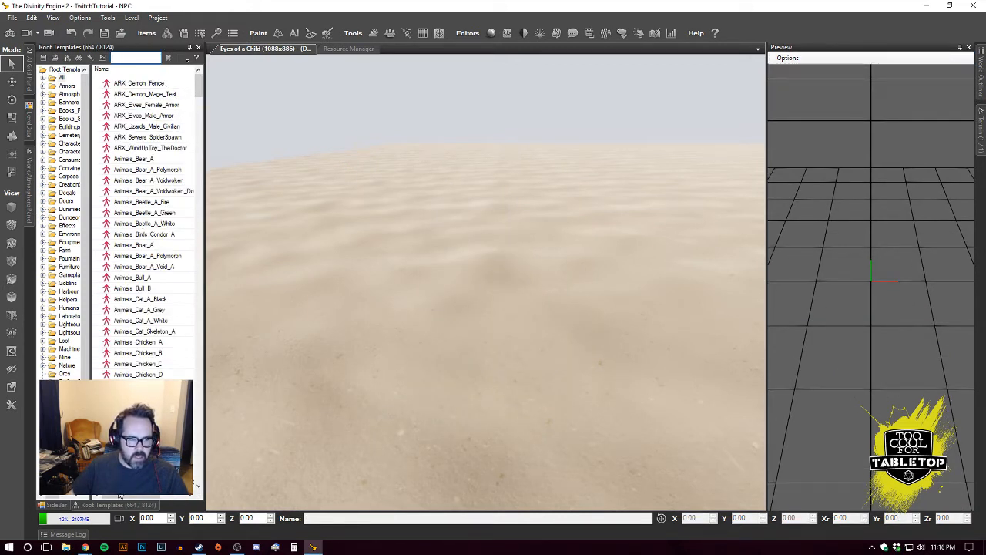
pyautogui.write('liz')
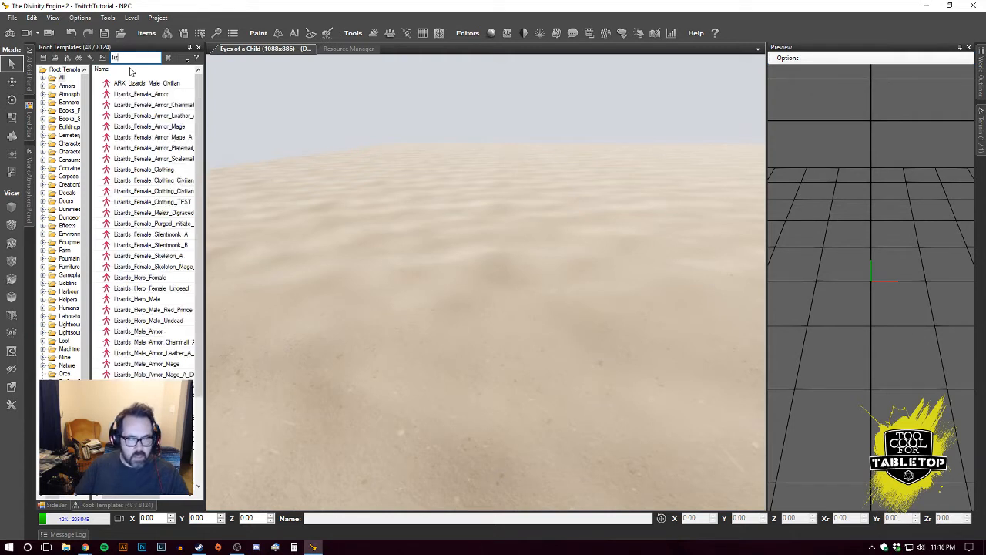
pyautogui.write('ard bandit')
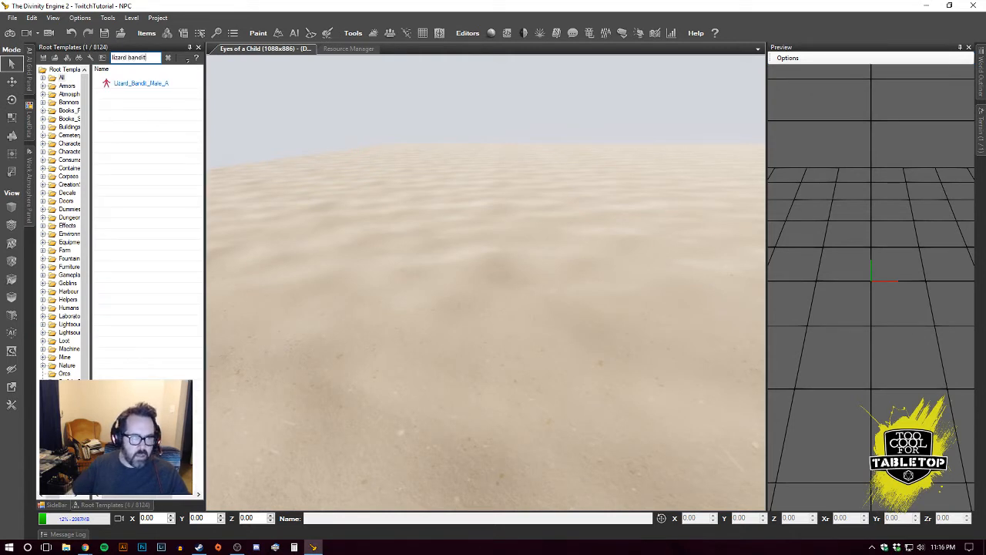
# - Place the Lizard_Bandit_Male_A root template on the sand and save the level
pyautogui.click(141, 83)
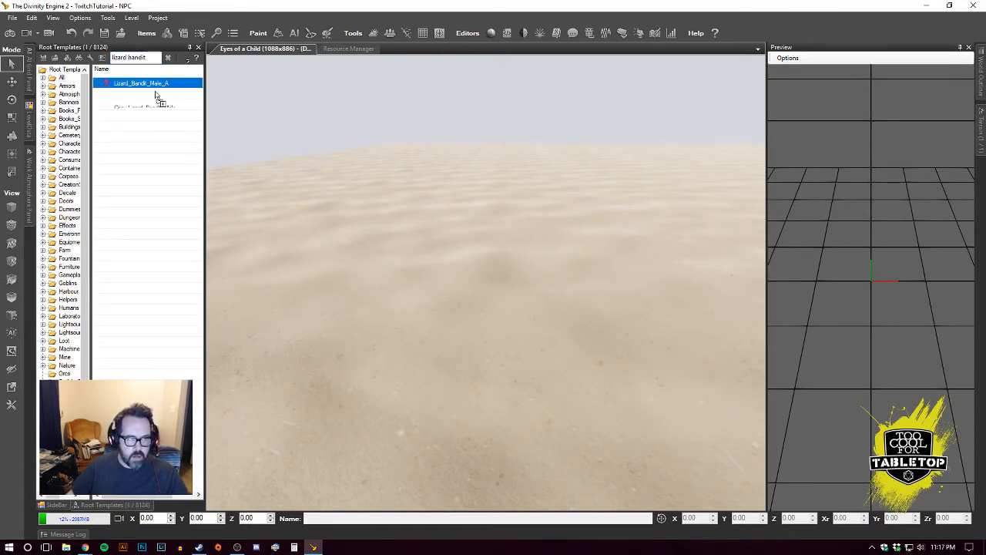
pyautogui.click(470, 351)
pyautogui.press('Escape')
pyautogui.moveTo(590, 288)
pyautogui.mouseDown(button='middle')
pyautogui.moveTo(385, 288)
pyautogui.moveTo(693, 288)
pyautogui.moveTo(531, 288)
pyautogui.moveTo(524, 216)
pyautogui.moveTo(478, 323)
pyautogui.moveTo(577, 288)
pyautogui.mouseUp(button='middle')
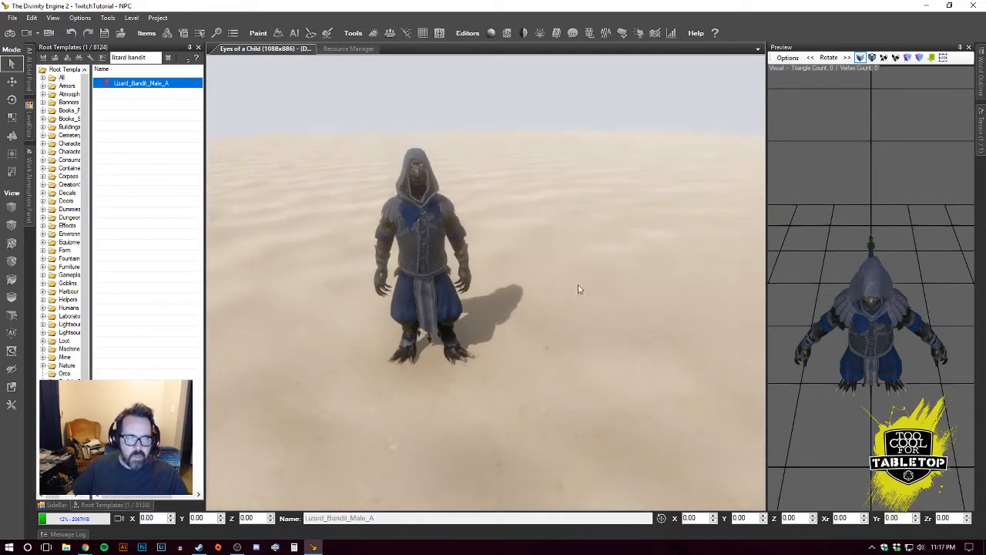
pyautogui.scroll(-2, 577, 288)
pyautogui.hotkey('ctrl', 's')
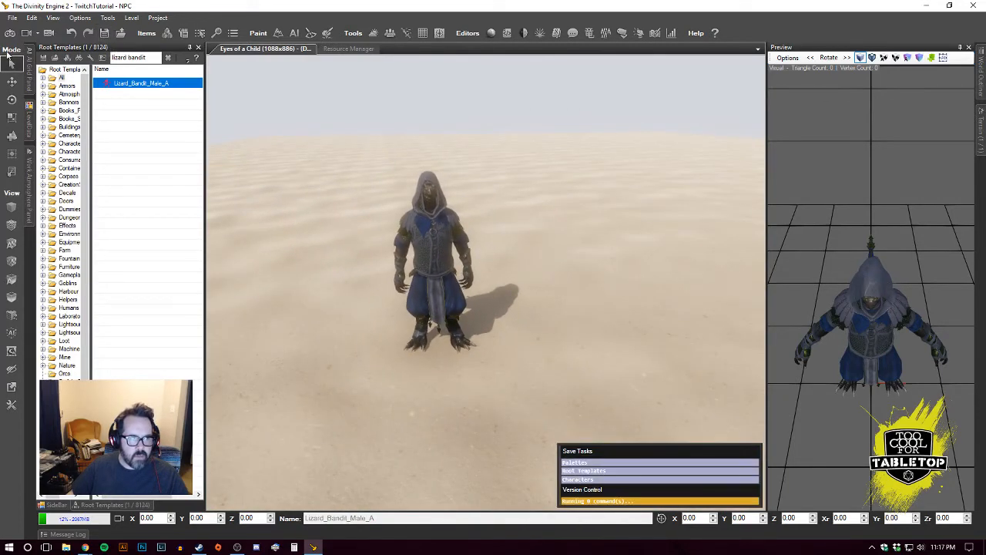
# - Hide the root template browser and the model preview to enlarge the viewport, and switch to game mode
pyautogui.click(189, 47)
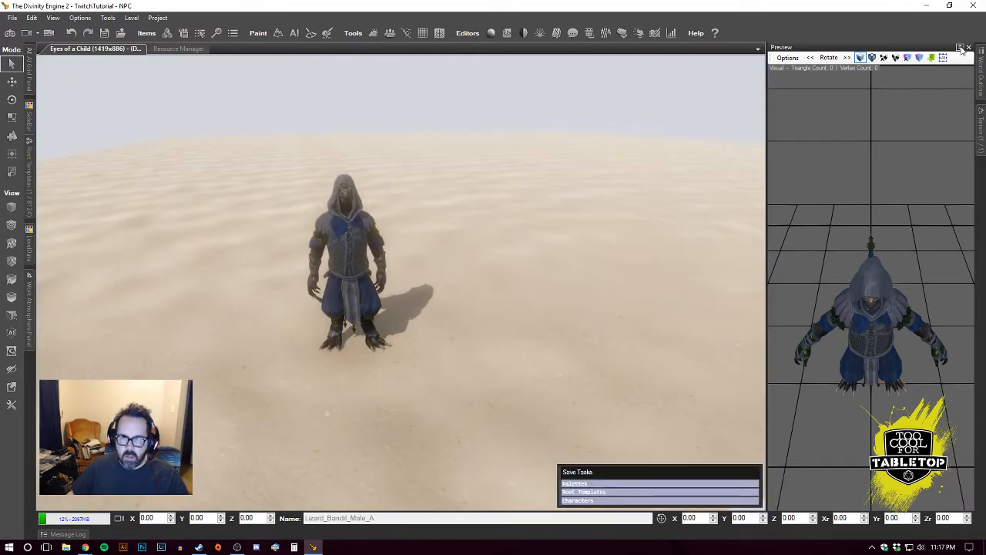
pyautogui.click(959, 47)
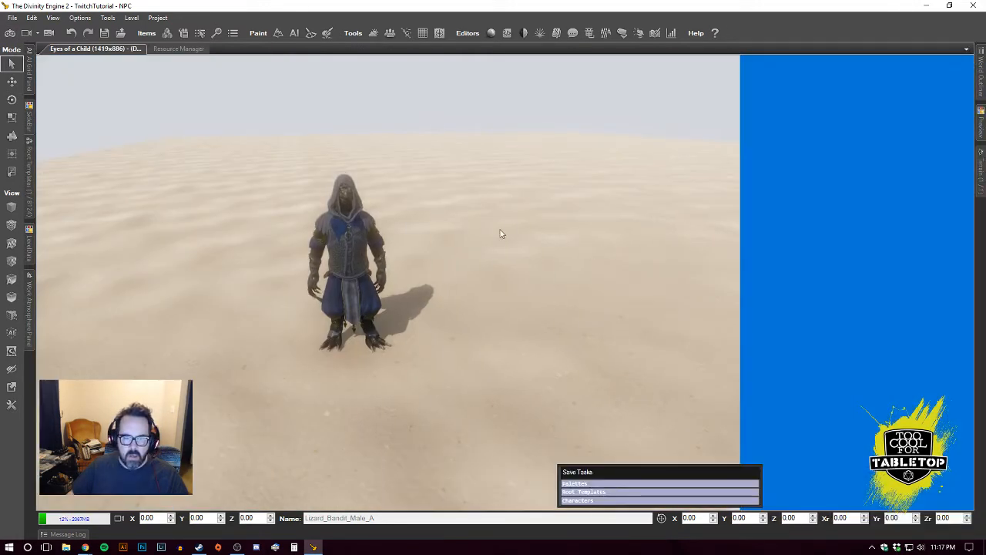
pyautogui.hotkey('ctrl', 'g')
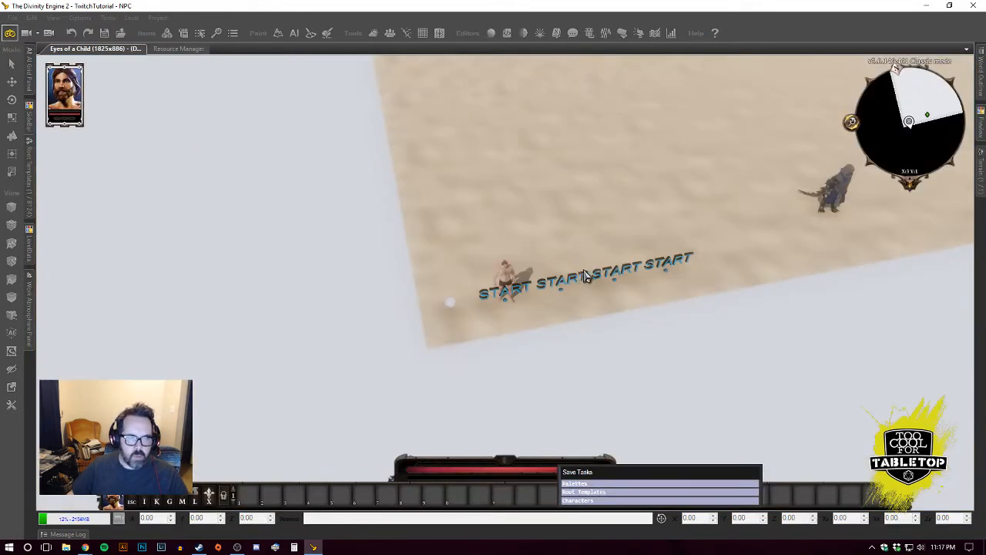
# - Examine the placed lizard bandit in game mode from several angles and distances
pyautogui.press('d')
pyautogui.moveTo(493, 234); pyautogui.dragTo(615, 234, button='middle')
pyautogui.press('w')
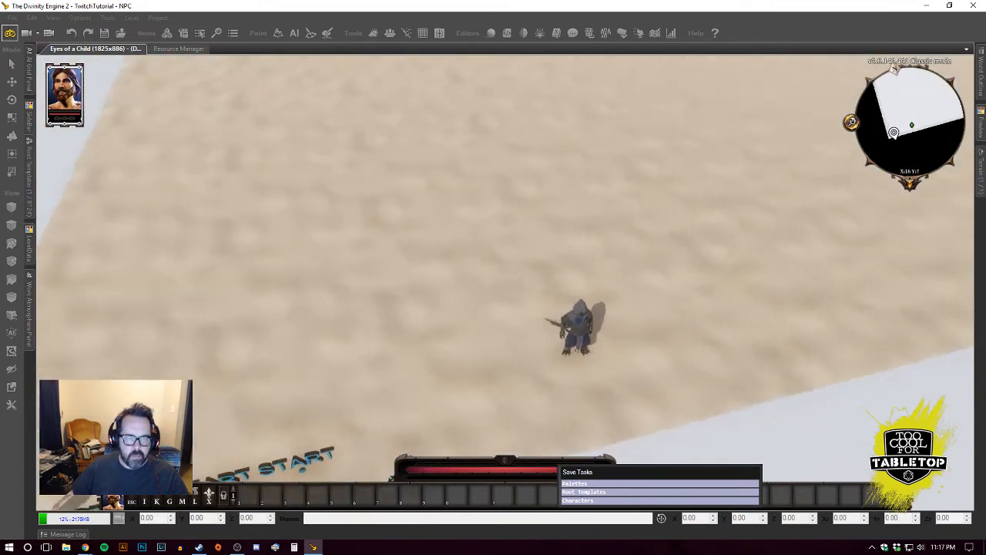
pyautogui.press('s')
pyautogui.press('s')
pyautogui.scroll(5, 570, 224)
pyautogui.press('d')
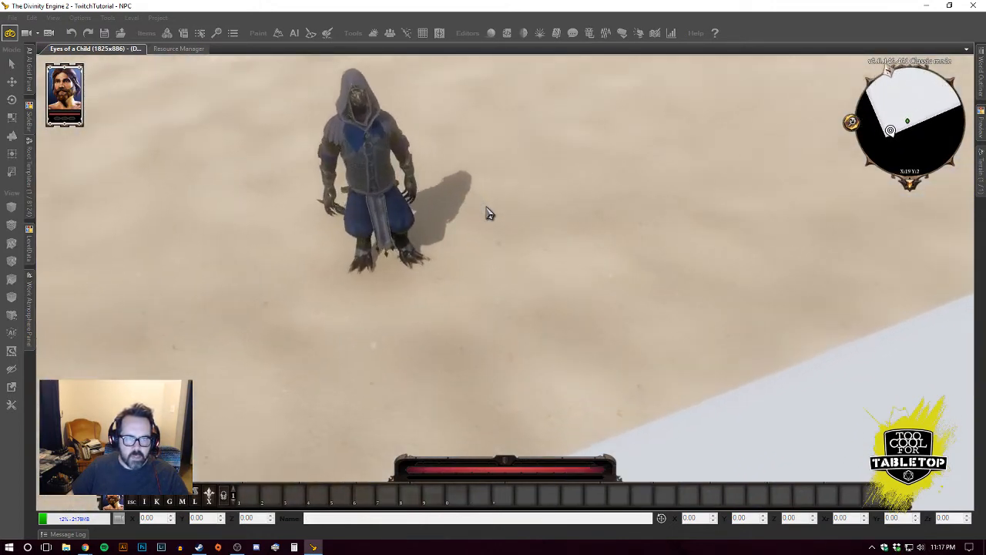
pyautogui.moveTo(486, 210); pyautogui.dragTo(601, 210, button='middle')
pyautogui.scroll(-5, 416, 195)
pyautogui.moveTo(416, 195); pyautogui.dragTo(421, 211, button='middle')
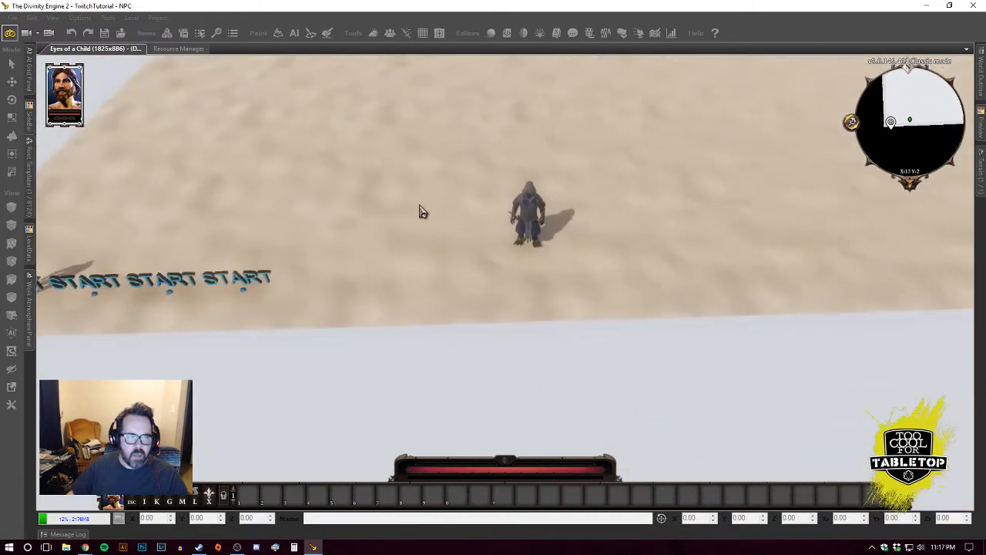
# - Walk the player character over to the lizard bandit, attack it and examine its reaction up close
pyautogui.press('a')
pyautogui.click(389, 239)
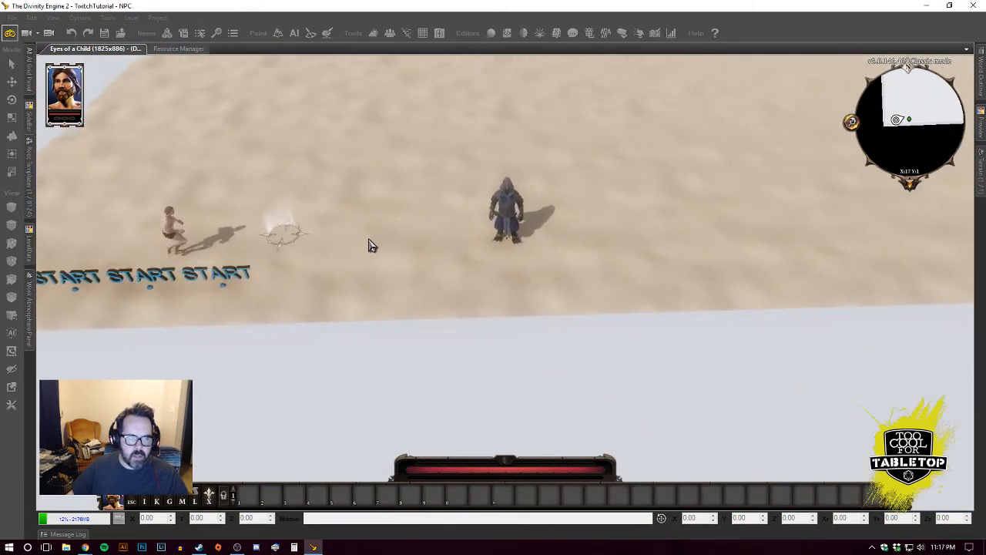
pyautogui.click(421, 245)
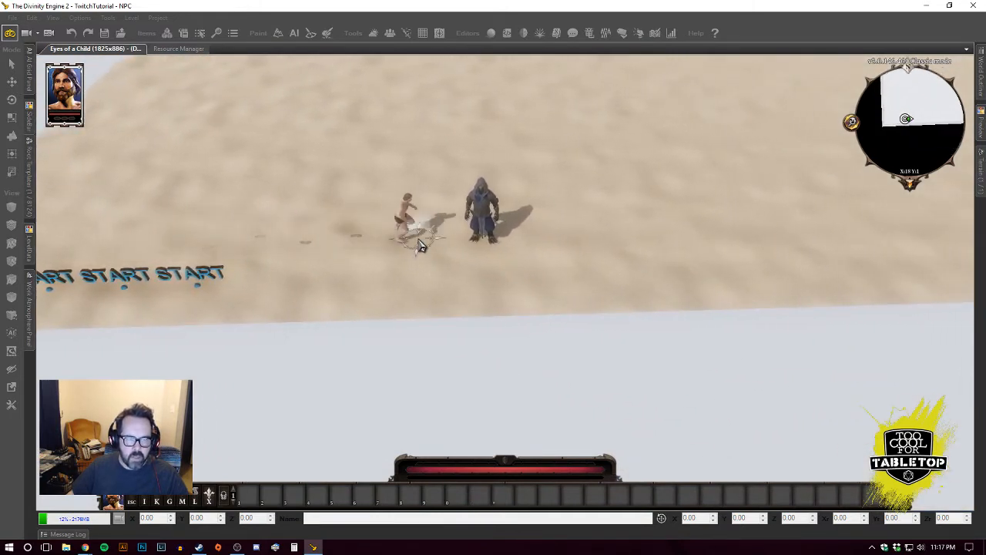
pyautogui.click(484, 214)
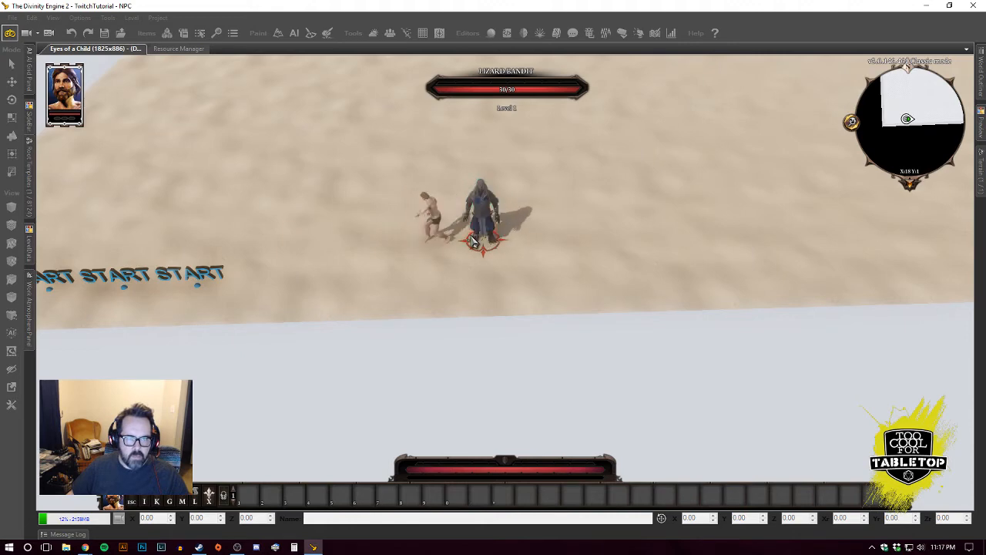
pyautogui.scroll(5, 476, 243)
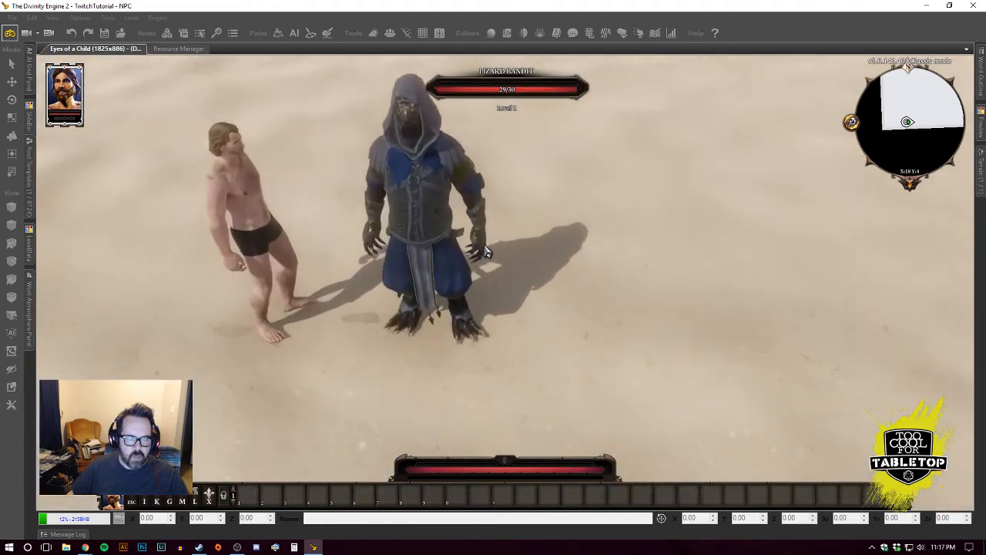
pyautogui.moveTo(485, 251); pyautogui.dragTo(447, 255, button='middle')
pyautogui.scroll(-3, 448, 255)
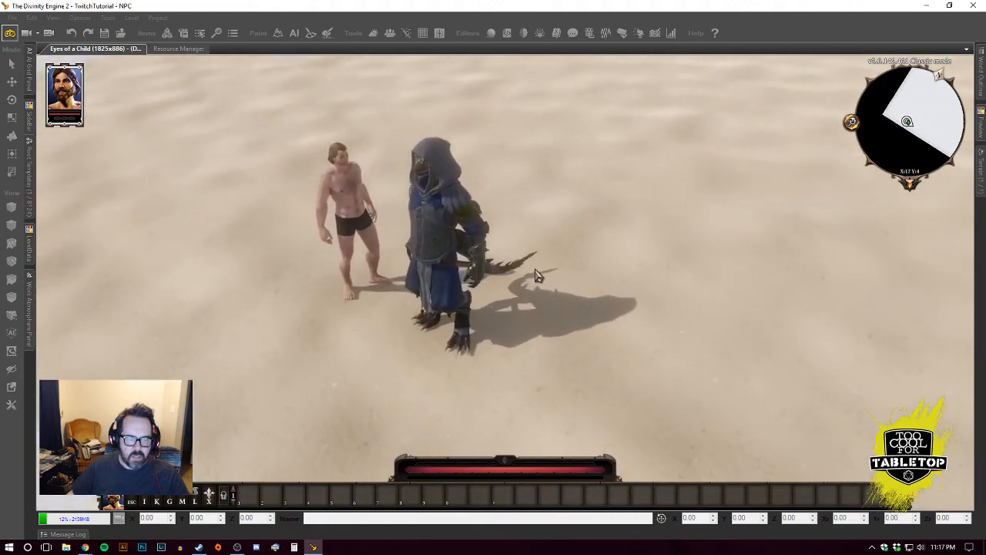
pyautogui.scroll(-5, 385, 254)
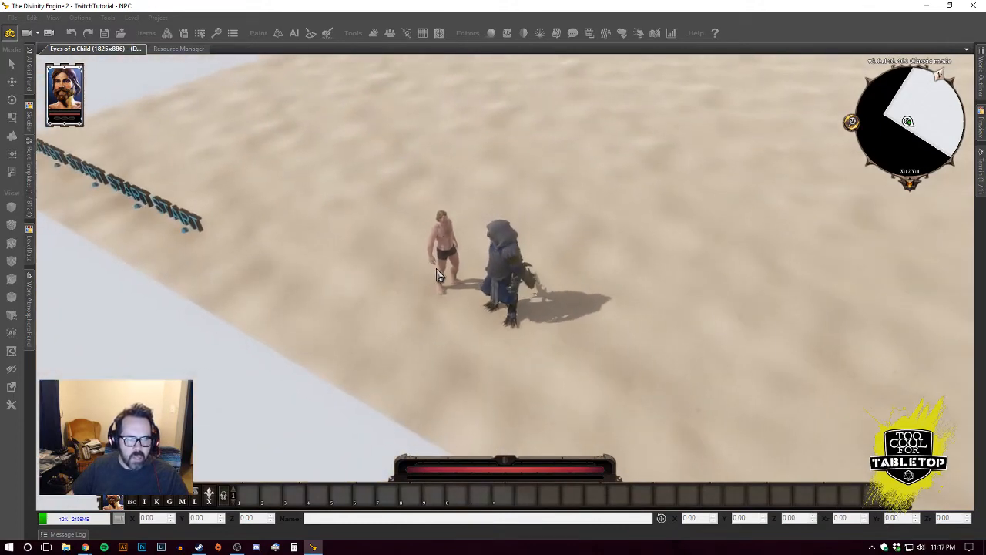
# - Leave game mode, select the placed lizard bandit and review its Base and Character properties
pyautogui.click(11, 33)
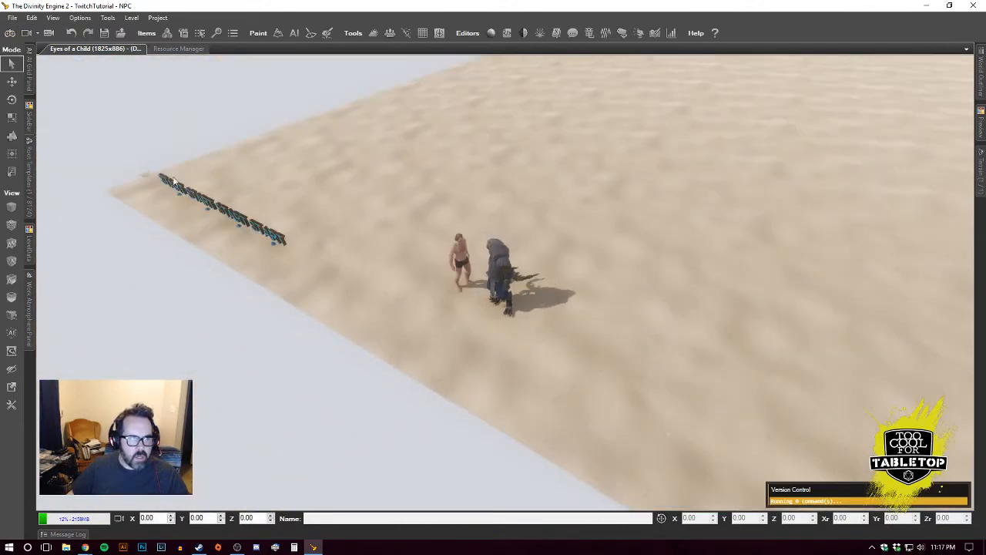
pyautogui.click(503, 288)
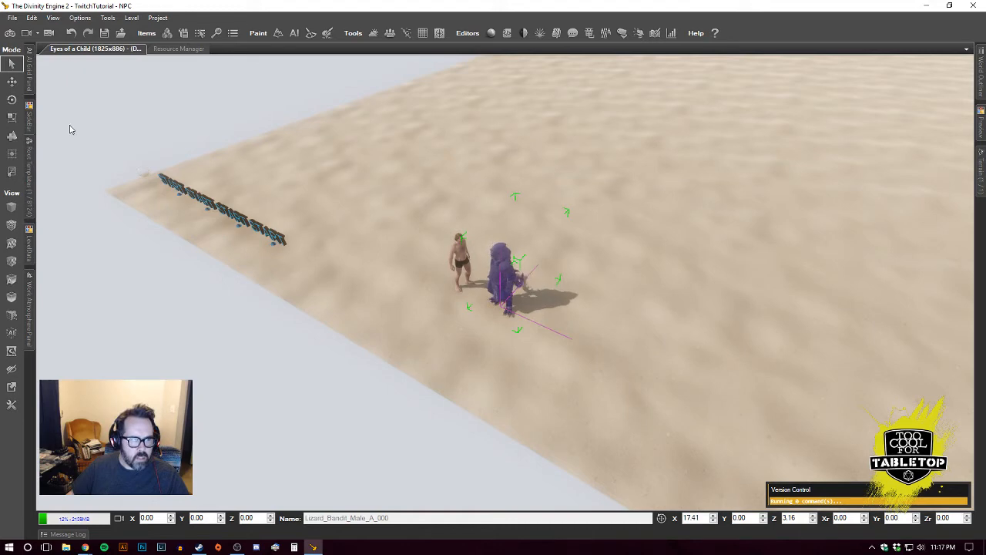
pyautogui.click(30, 110)
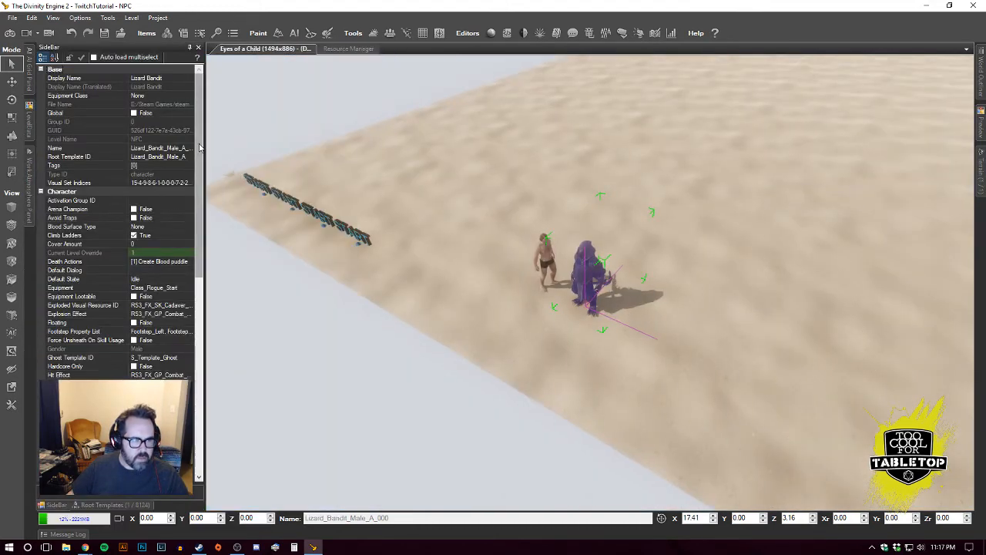
pyautogui.scroll(-3, 198, 191)
pyautogui.scroll(-3, 198, 191)
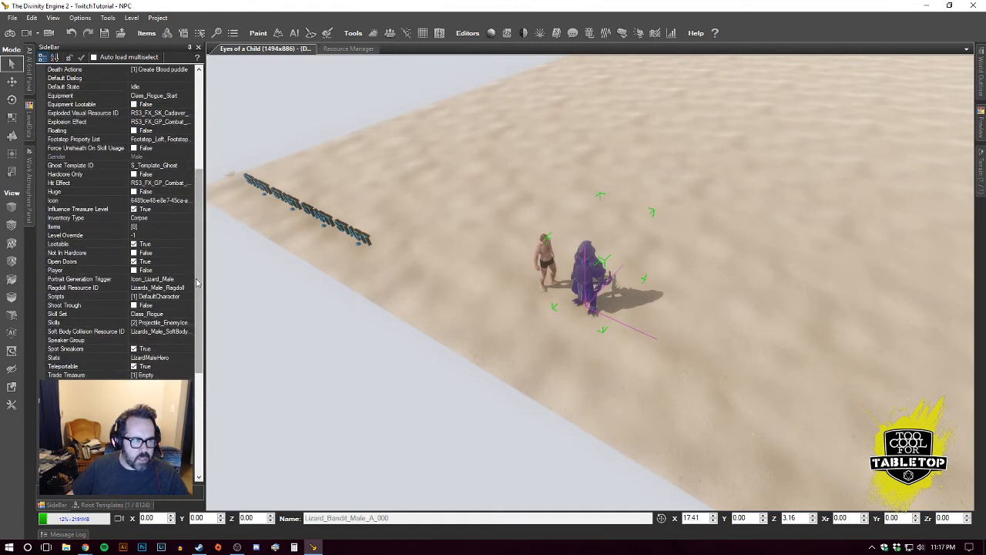
pyautogui.moveTo(198, 313); pyautogui.dragTo(189, 245)
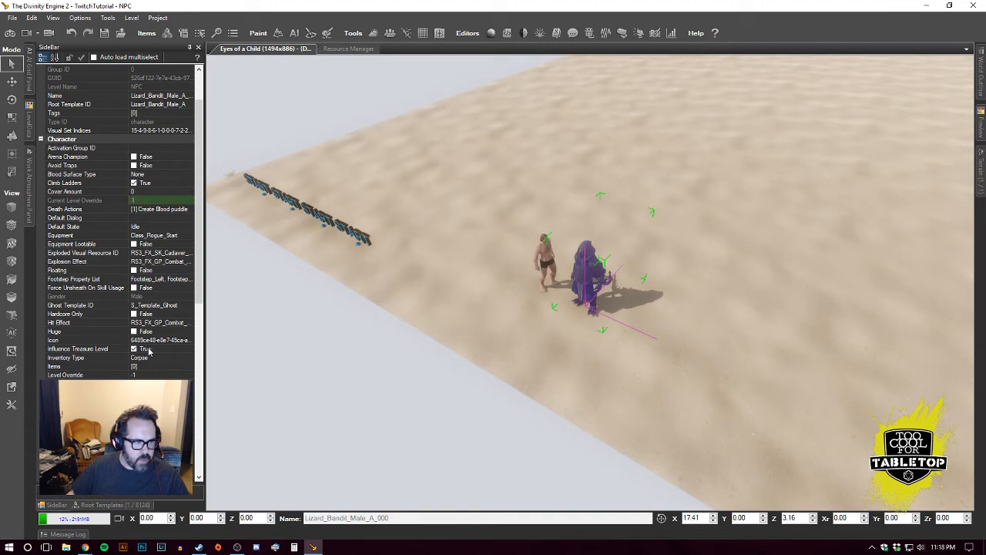
# - Force-exit the editor, then switch to the Steam library and launch Divinity: Original Sin II
pyautogui.moveTo(503, 307)
pyautogui.mouseDown(button='right')
pyautogui.moveTo(601, 278)
pyautogui.moveTo(503, 306)
pyautogui.moveTo(516, 297)
pyautogui.moveTo(493, 277)
pyautogui.moveTo(600, 262)
pyautogui.moveTo(639, 269)
pyautogui.moveTo(508, 277)
pyautogui.moveTo(416, 255)
pyautogui.moveTo(555, 277)
pyautogui.moveTo(501, 312)
pyautogui.mouseUp(button='right')
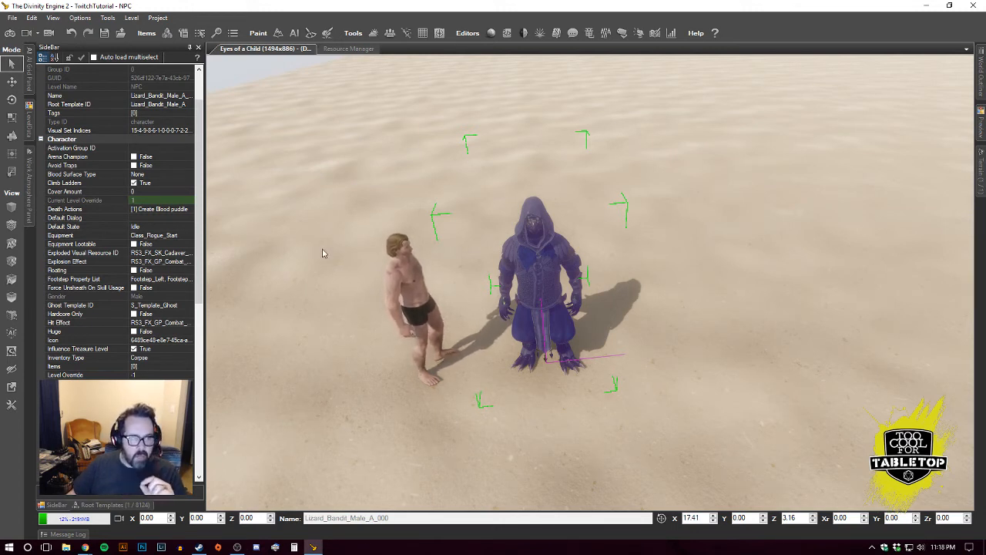
pyautogui.click(12, 18)
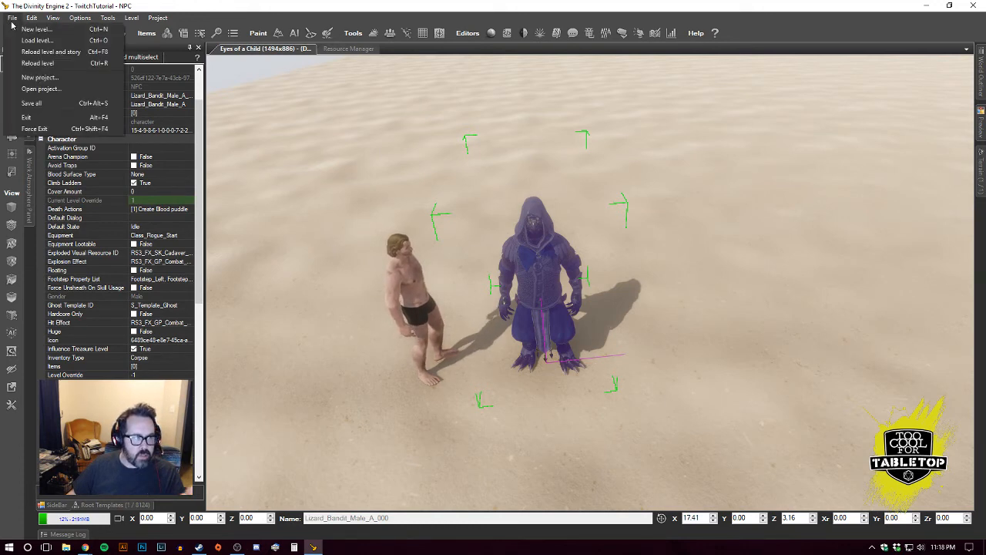
pyautogui.click(46, 128)
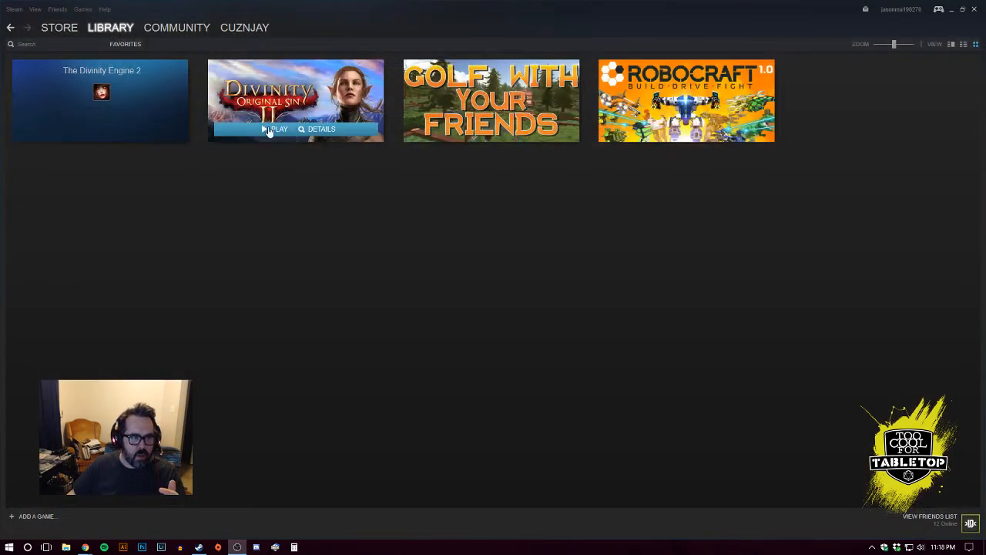
pyautogui.click(273, 130)
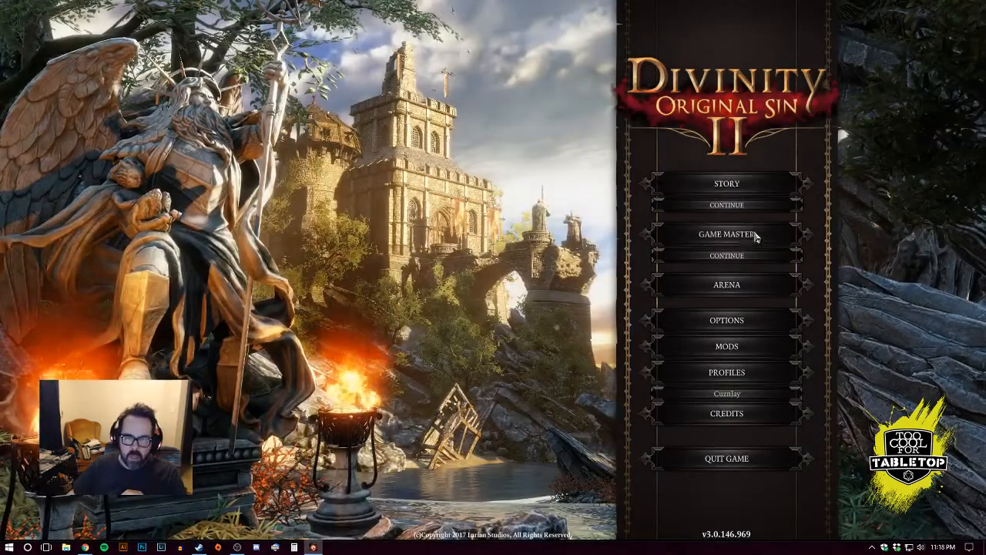
# - Enter Game Master mode and select the "test" campaign among the existing campaigns
pyautogui.click(761, 237)
pyautogui.click(726, 178)
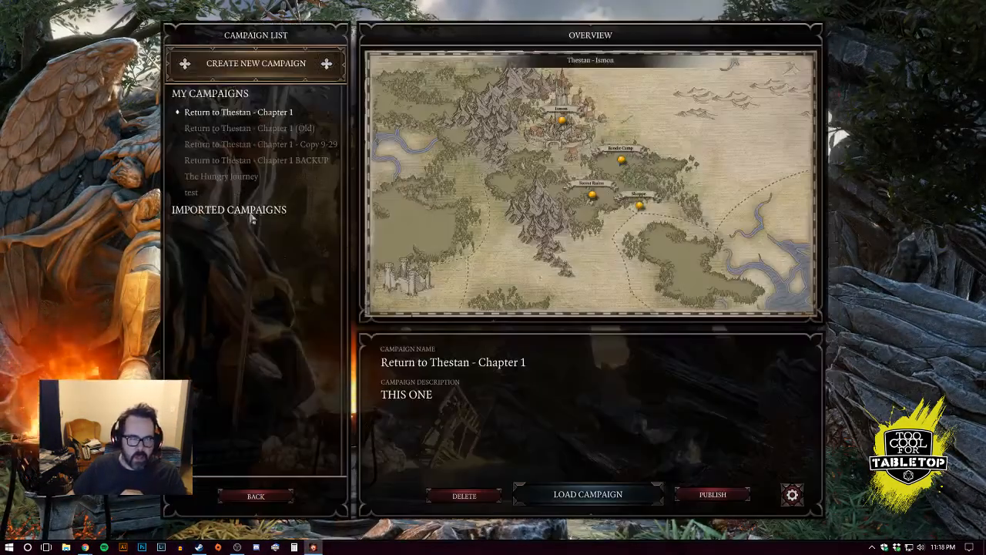
pyautogui.click(188, 192)
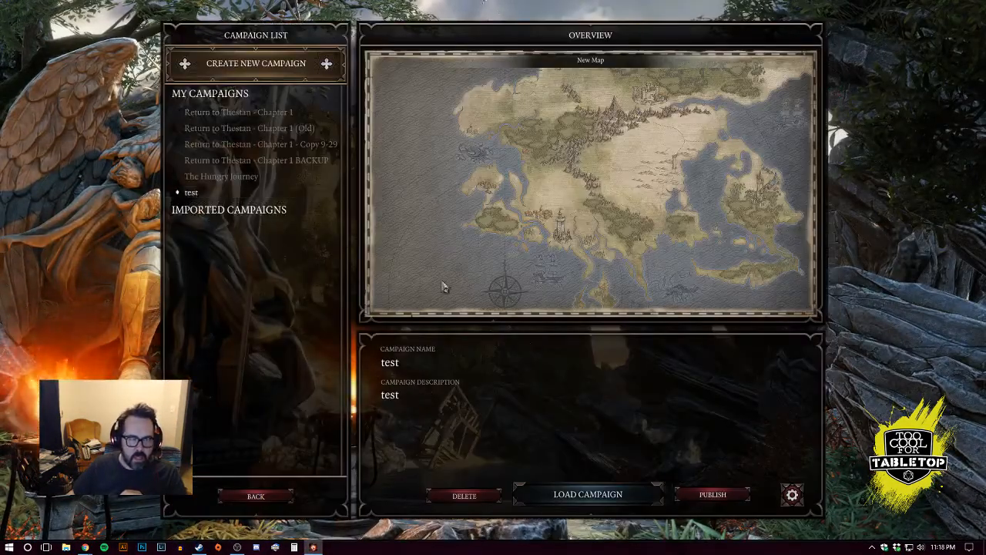
# - Enable the TwitchTutorial add-on for the test campaign, accept the change and load the campaign
pyautogui.click(792, 495)
pyautogui.click(529, 131)
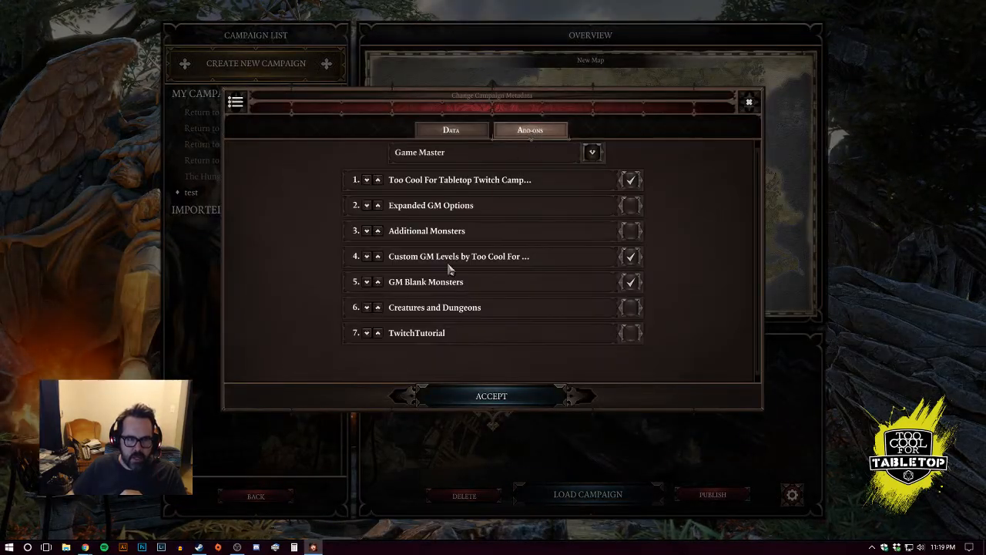
pyautogui.click(629, 333)
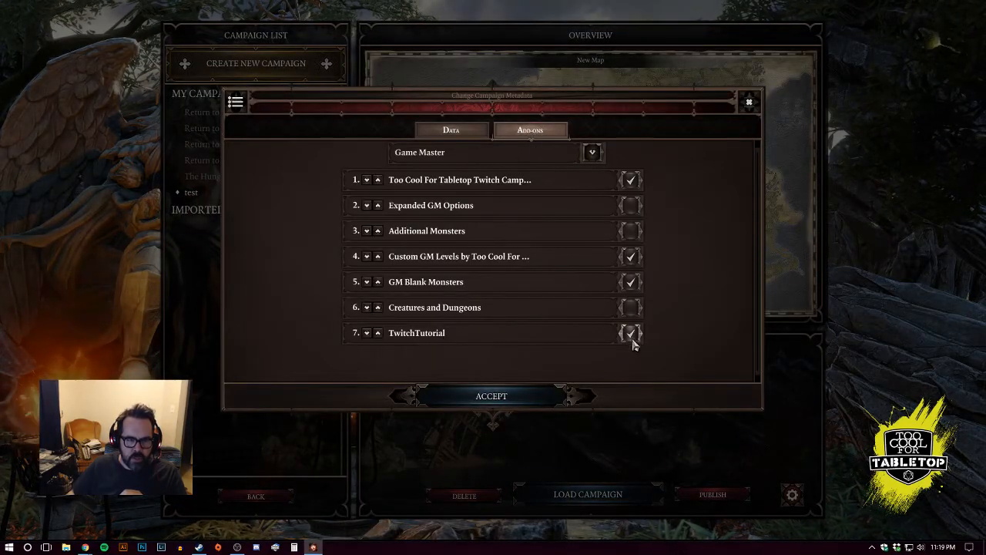
pyautogui.click(501, 394)
pyautogui.click(590, 494)
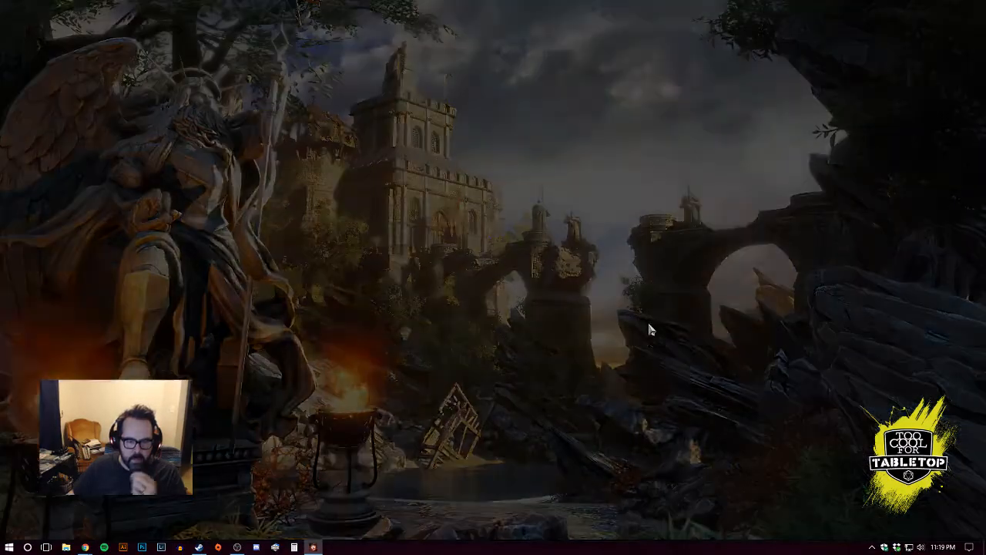
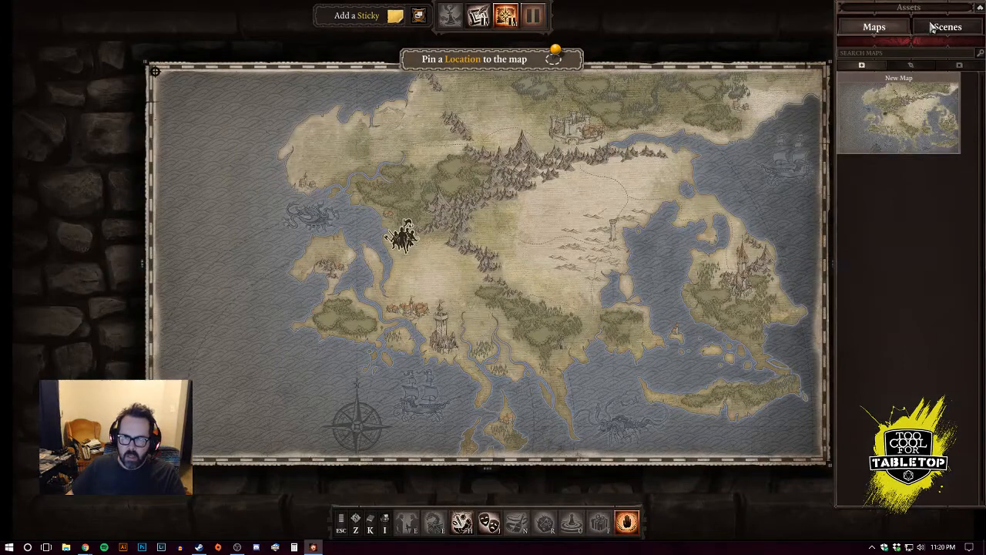
# - Find the Skull Cave scene among the campaign's scenes and open it
pyautogui.click(932, 27)
pyautogui.scroll(-3, 971, 247)
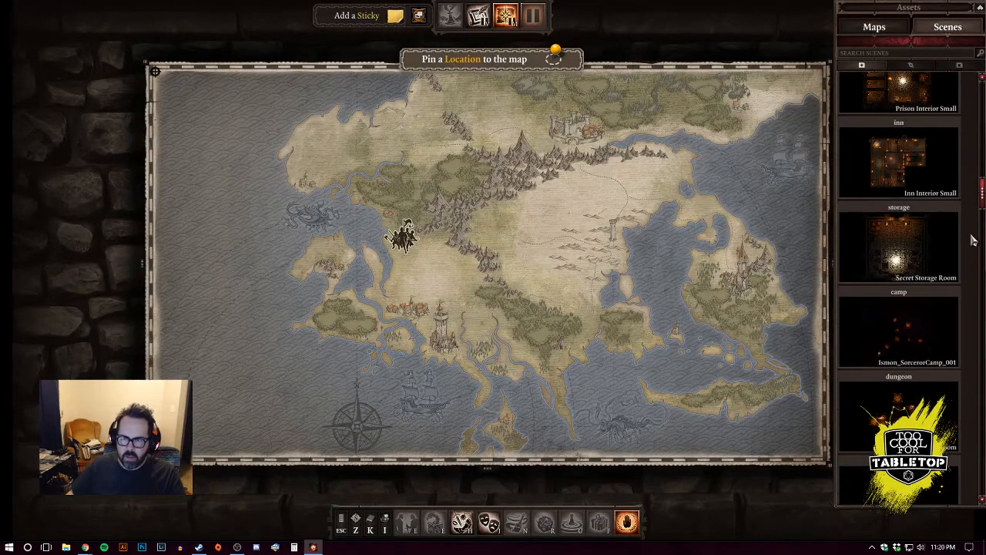
pyautogui.scroll(-3, 982, 201)
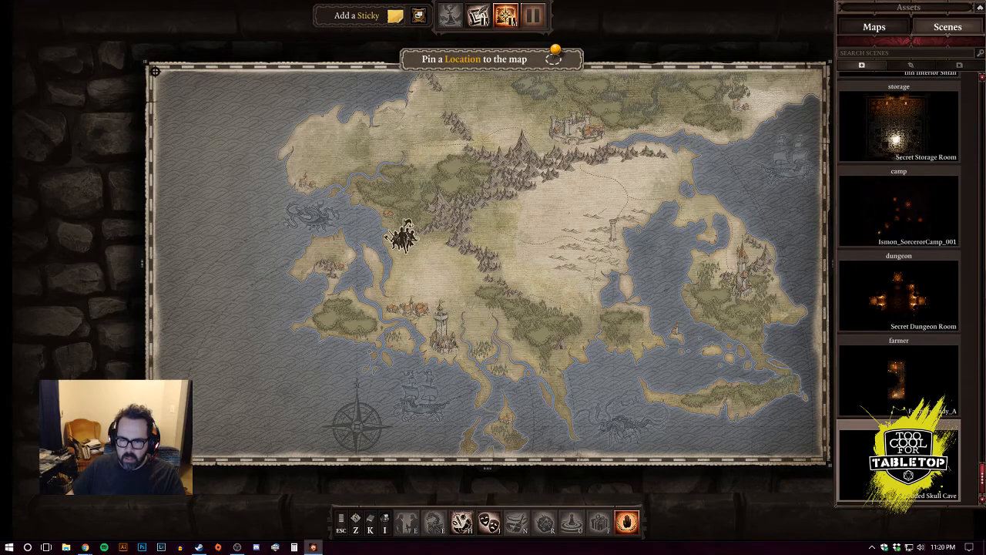
pyautogui.click(898, 462)
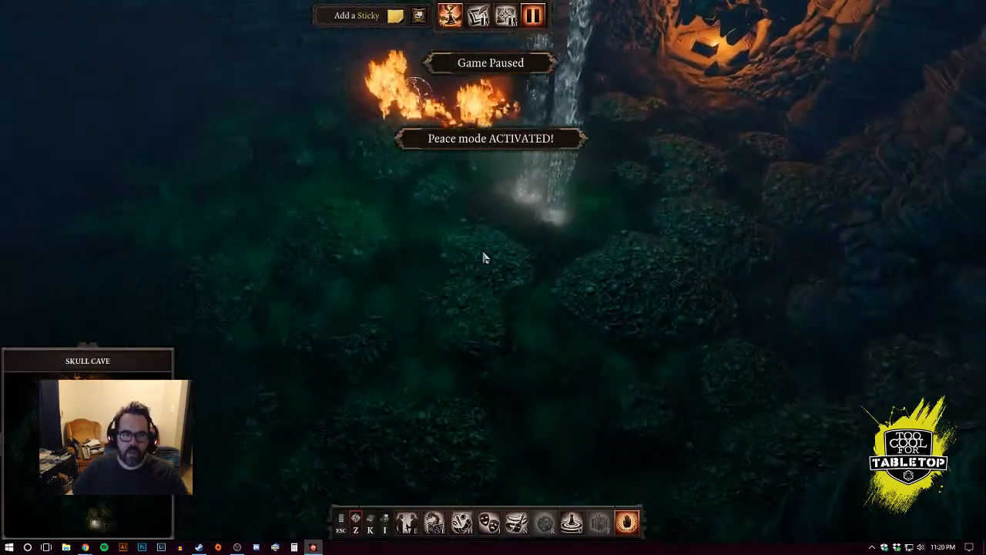
# - Locate the burning creatures in the Skull Cave and delete the Bone Destroyer and Dovroth Zorbor
pyautogui.press('w')
pyautogui.moveTo(488, 254); pyautogui.dragTo(521, 257, button='middle')
pyautogui.scroll(3, 550, 270)
pyautogui.press('d')
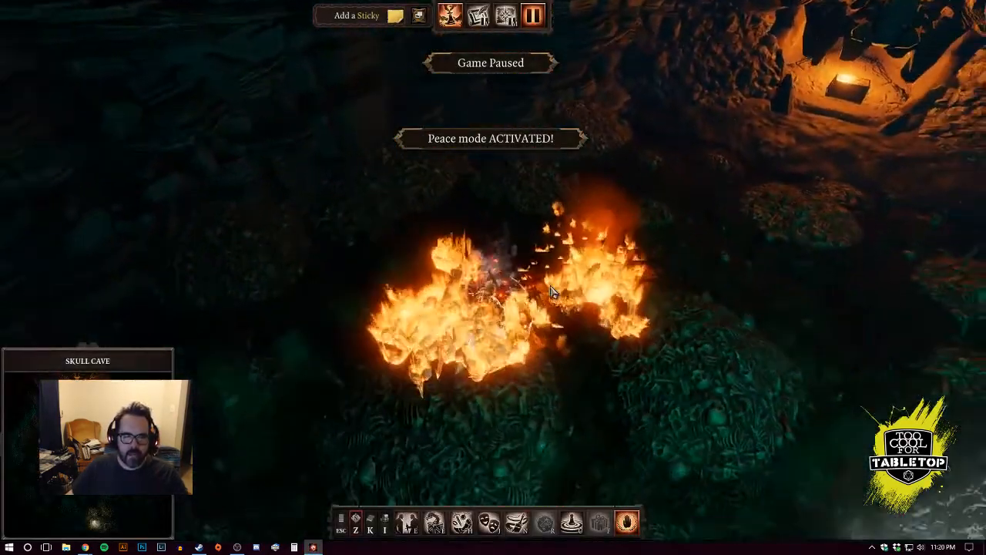
pyautogui.scroll(3, 552, 290)
pyautogui.press('s')
pyautogui.scroll(-6, 553, 288)
pyautogui.moveTo(606, 324)
pyautogui.mouseDown(button='middle')
pyautogui.moveTo(440, 297)
pyautogui.moveTo(464, 297)
pyautogui.moveTo(420, 300)
pyautogui.mouseUp(button='middle')
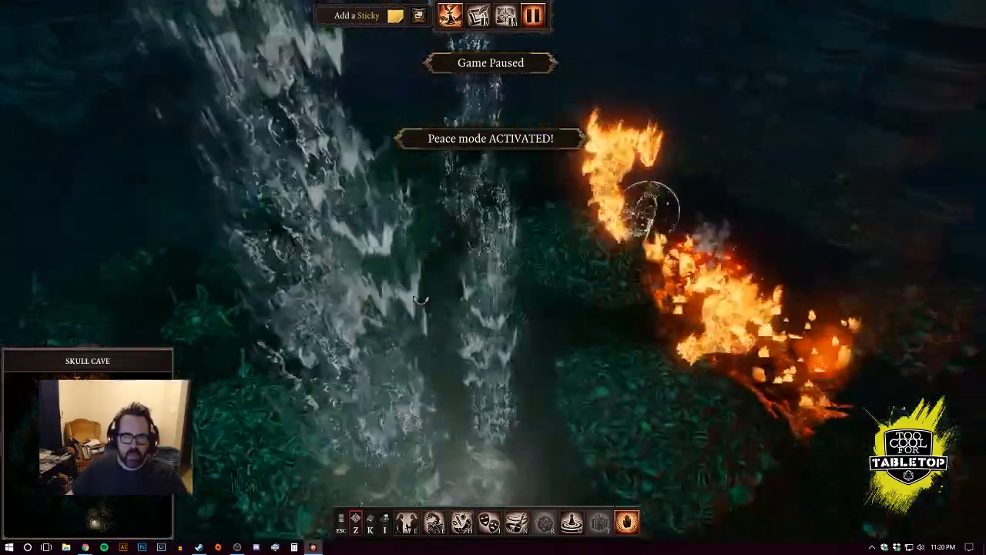
pyautogui.press('d')
pyautogui.press('Delete')
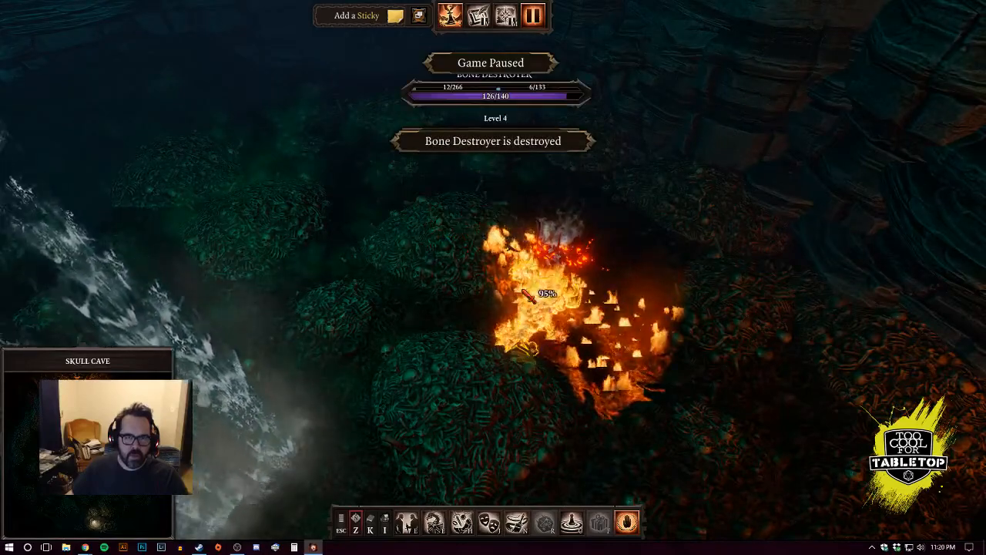
pyautogui.press('Delete')
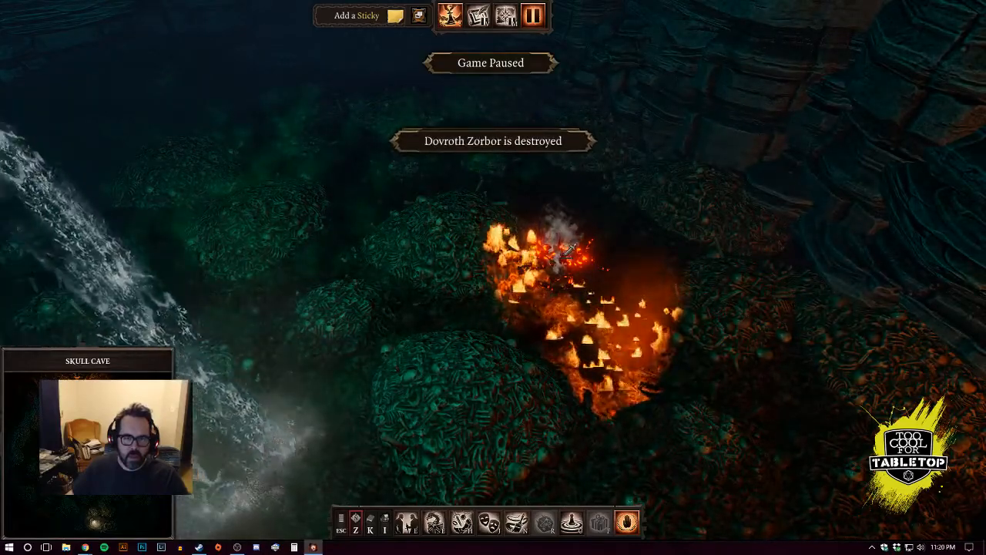
# - Place a Lizard Bandit from the humanoid Lizard Bandit Guild category on clear ground near the cave wall
pyautogui.press('a')
pyautogui.moveTo(511, 265); pyautogui.dragTo(491, 223, button='middle')
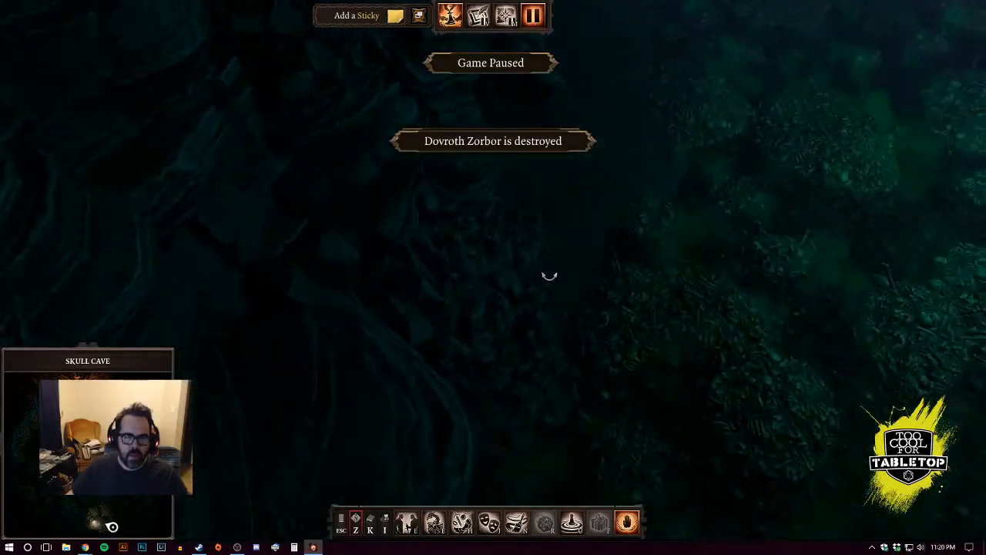
pyautogui.click(434, 523)
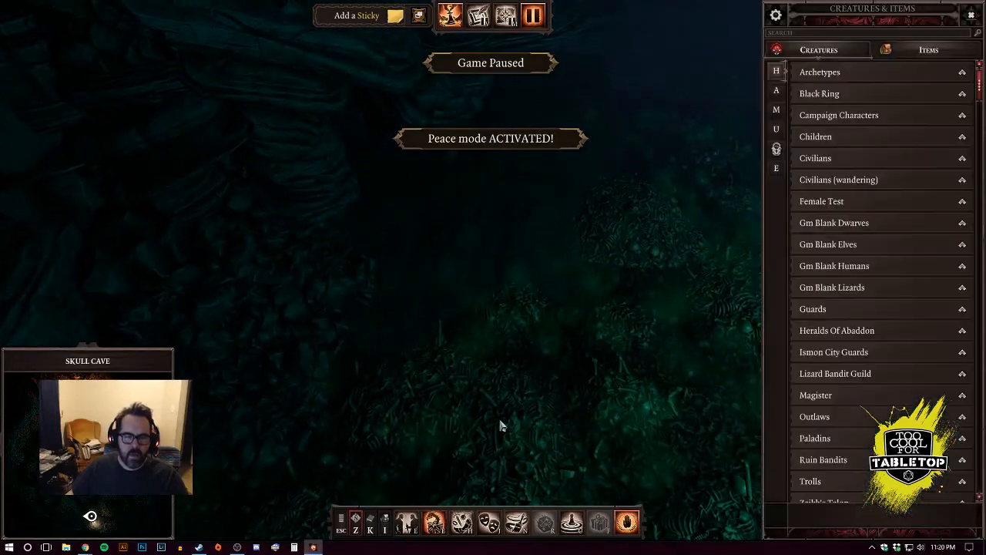
pyautogui.click(776, 90)
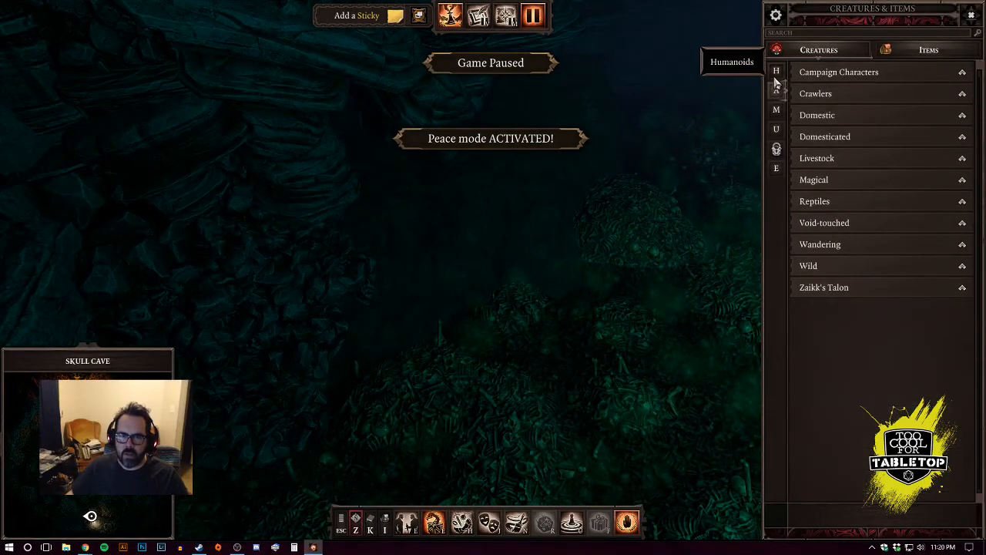
pyautogui.click(776, 70)
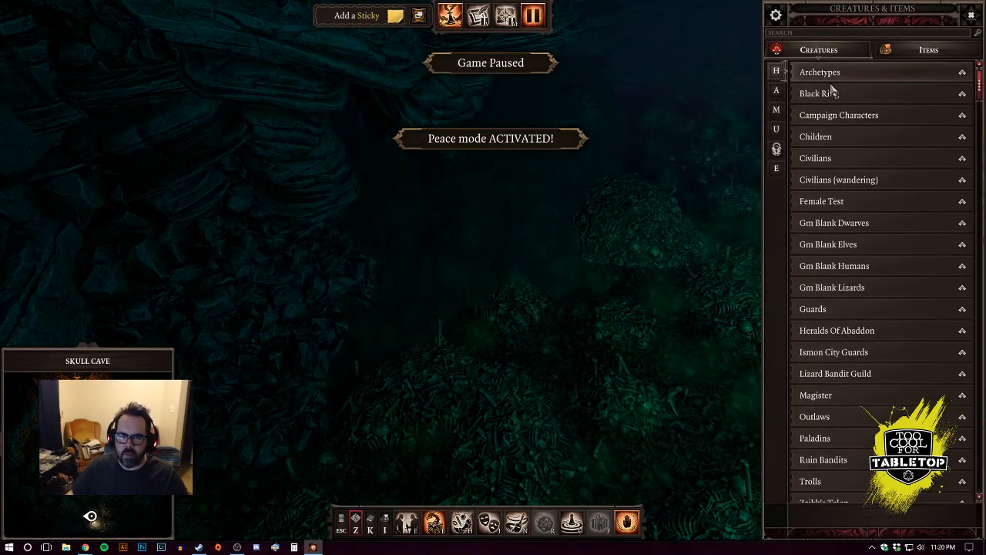
pyautogui.click(834, 375)
pyautogui.moveTo(857, 392); pyautogui.dragTo(500, 245)
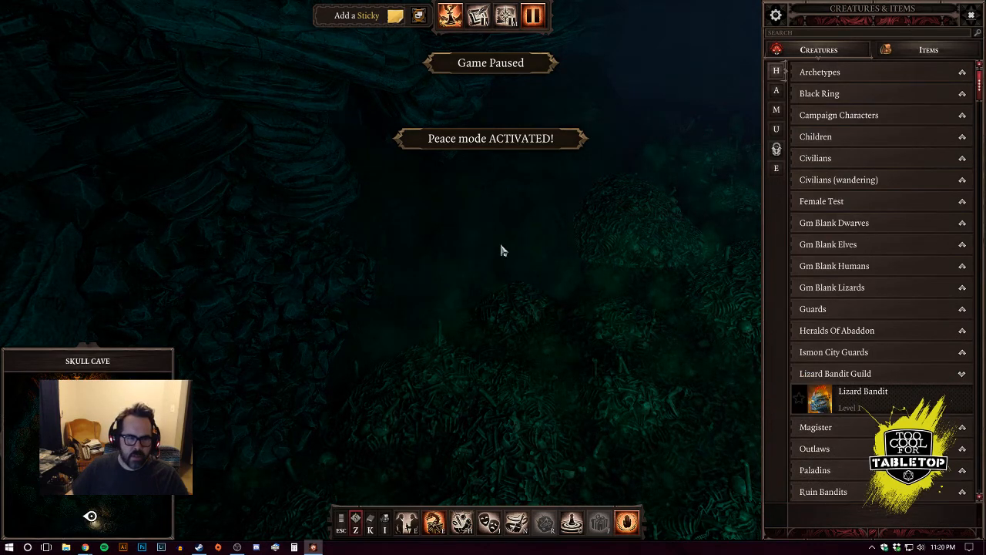
pyautogui.moveTo(843, 402); pyautogui.dragTo(433, 213)
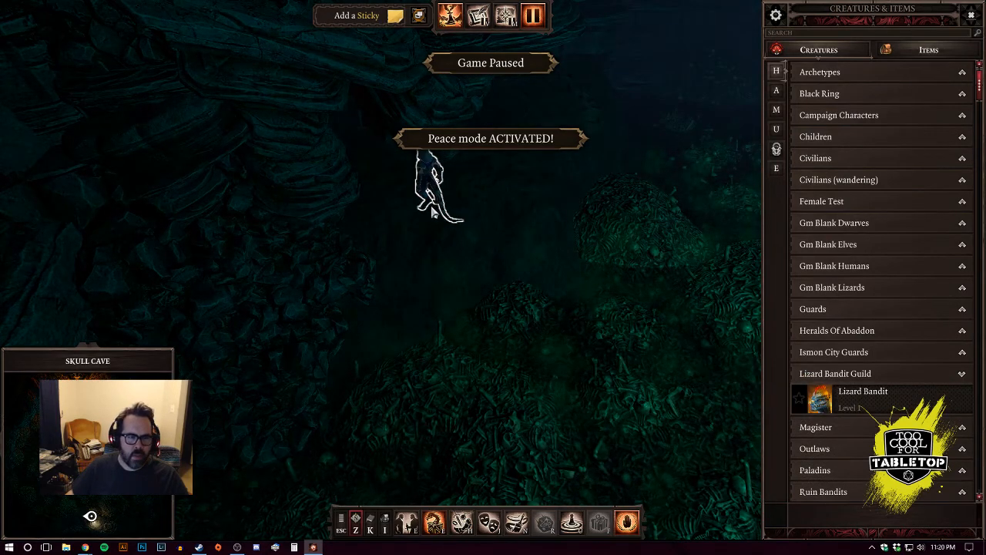
# - Unpause the game, select the placed Lizard Bandit and examine it up close from several angles
pyautogui.press('e')
pyautogui.scroll(3, 510, 208)
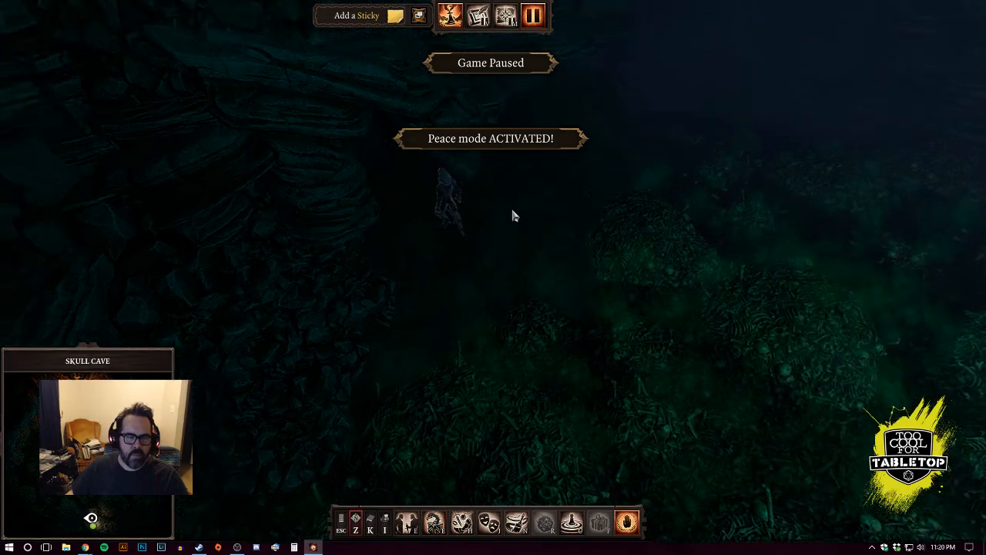
pyautogui.press('space')
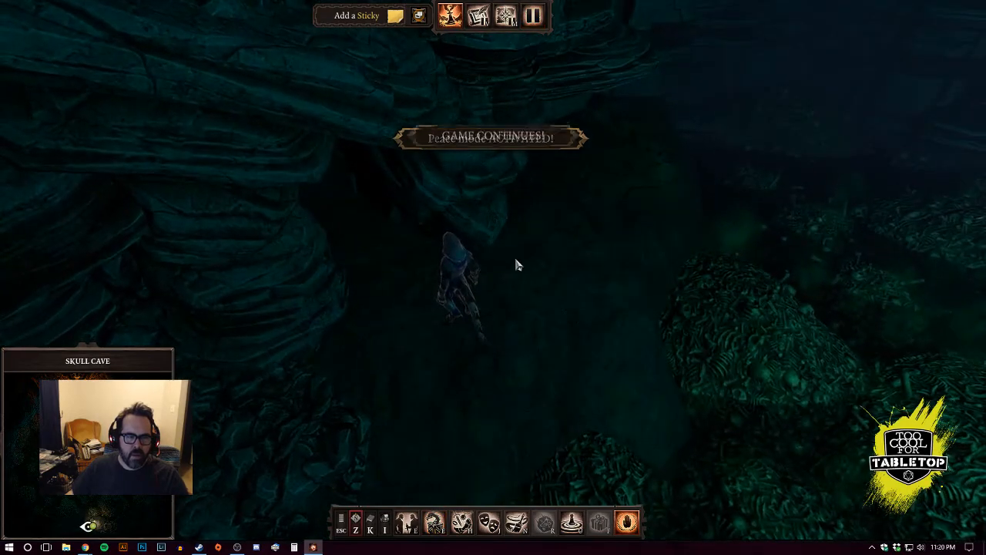
pyautogui.click(461, 310)
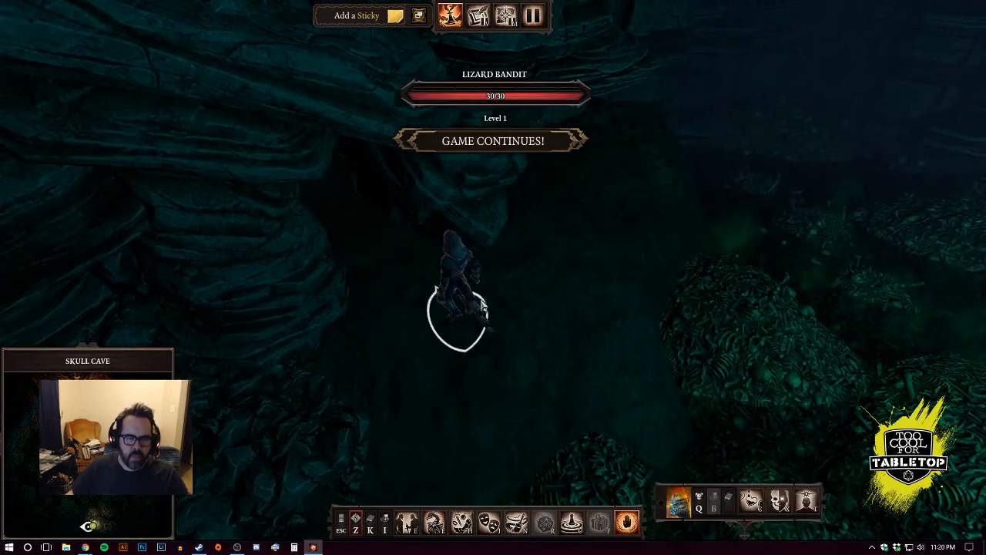
pyautogui.scroll(-4, 543, 262)
pyautogui.moveTo(535, 262); pyautogui.dragTo(568, 281)
pyautogui.scroll(3, 627, 278)
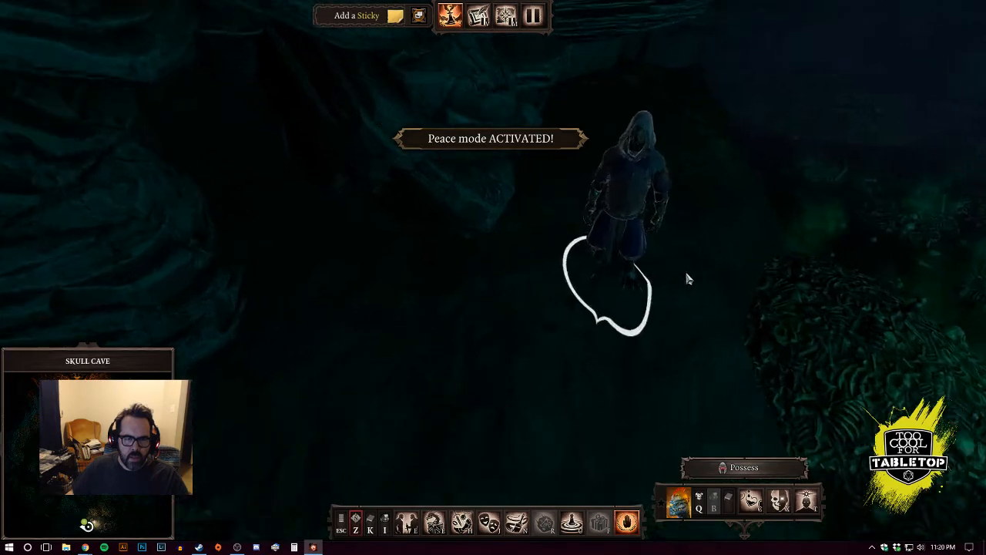
pyautogui.moveTo(689, 279)
pyautogui.mouseDown(button='middle')
pyautogui.moveTo(552, 251)
pyautogui.moveTo(618, 251)
pyautogui.moveTo(627, 264)
pyautogui.mouseUp(button='middle')
pyautogui.press('c')
pyautogui.press('c')
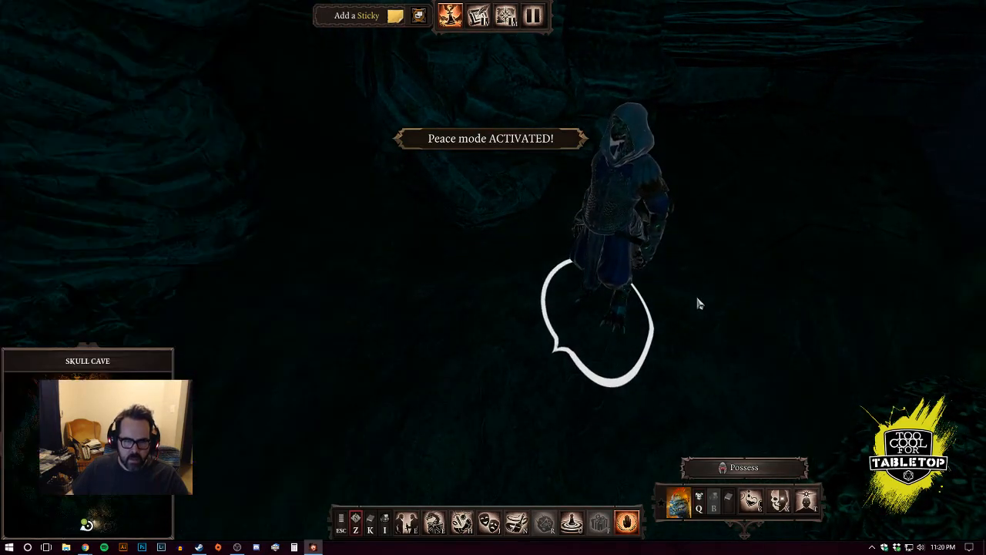
# - Possess the Lizard Bandit and review the descriptions of its hotbar skills, including Throwing Knife and Ice Shard
pyautogui.click(742, 467)
pyautogui.scroll(5, 591, 306)
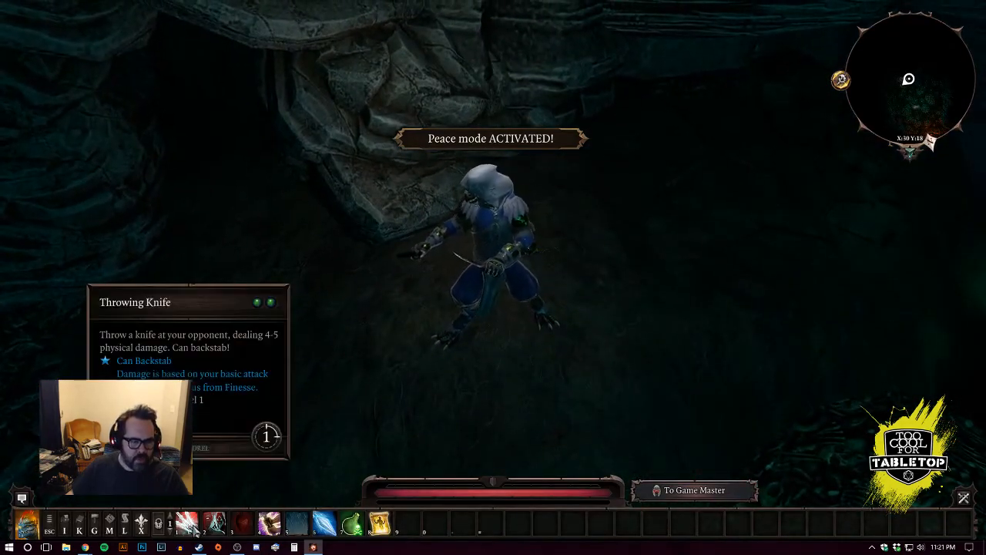
pyautogui.moveTo(216, 526)
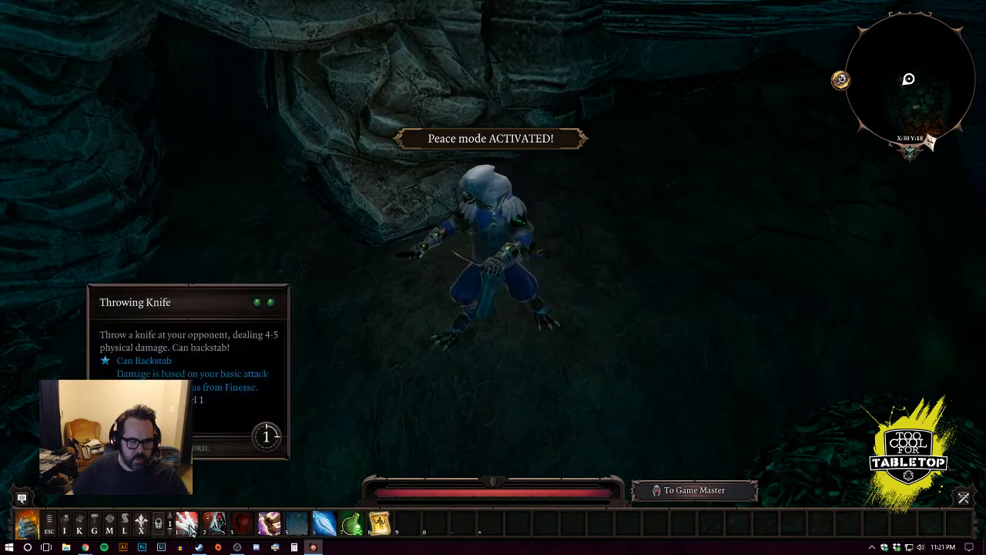
pyautogui.moveTo(270, 528)
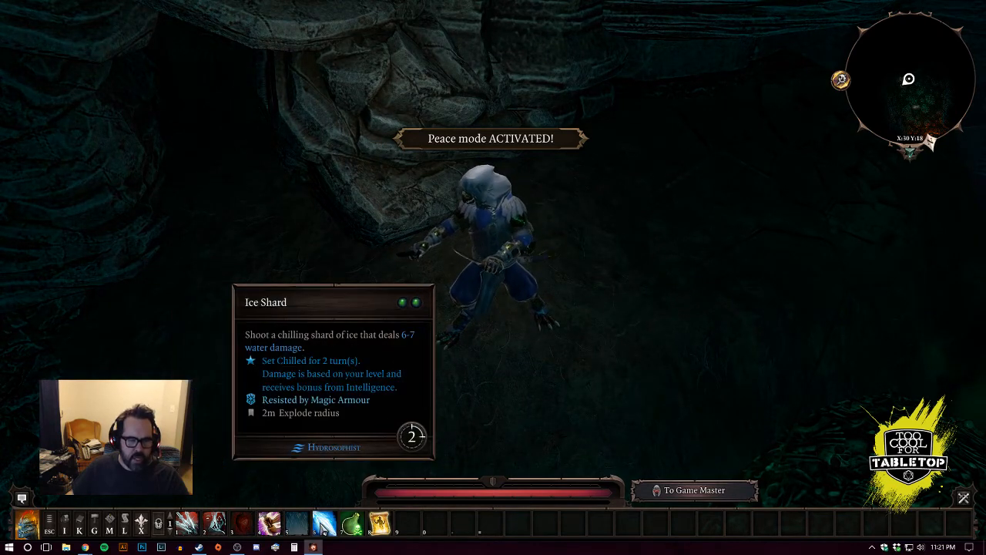
pyautogui.moveTo(321, 532)
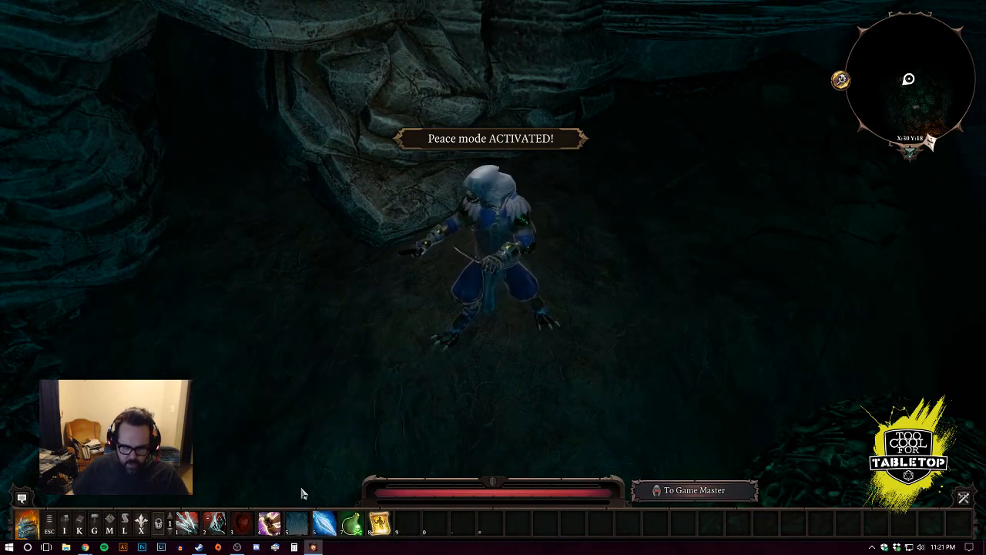
# - Review the possessed Lizard Bandit's available and memorised skills, and its attributes and equipment on the character sheet
pyautogui.press('k')
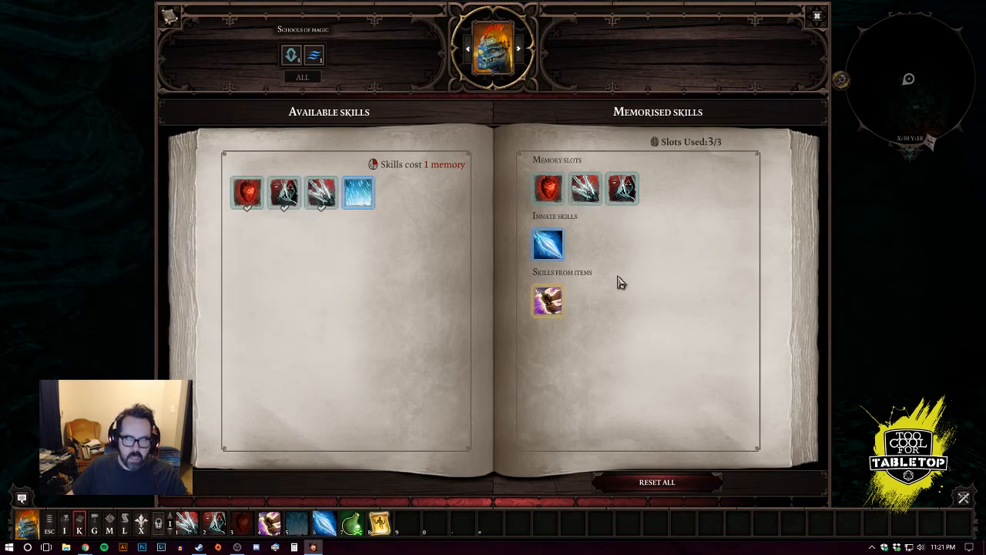
pyautogui.press('k')
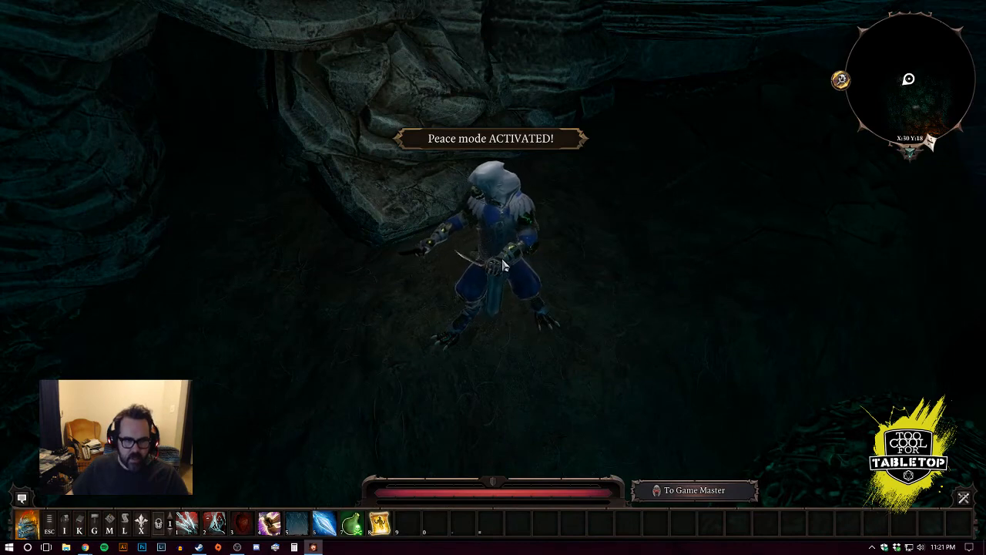
pyautogui.press('c')
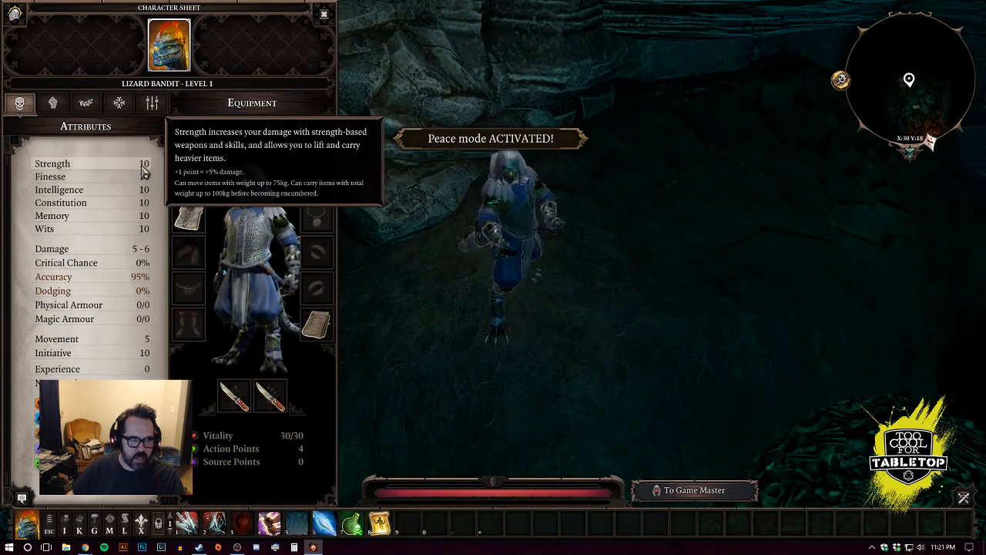
# - Return to Game Master and raise the Lizard Bandit to level 4, with Strength 11, Finesse 12, Constitution 11, Memory 12 and Wits 12
pyautogui.click(640, 489)
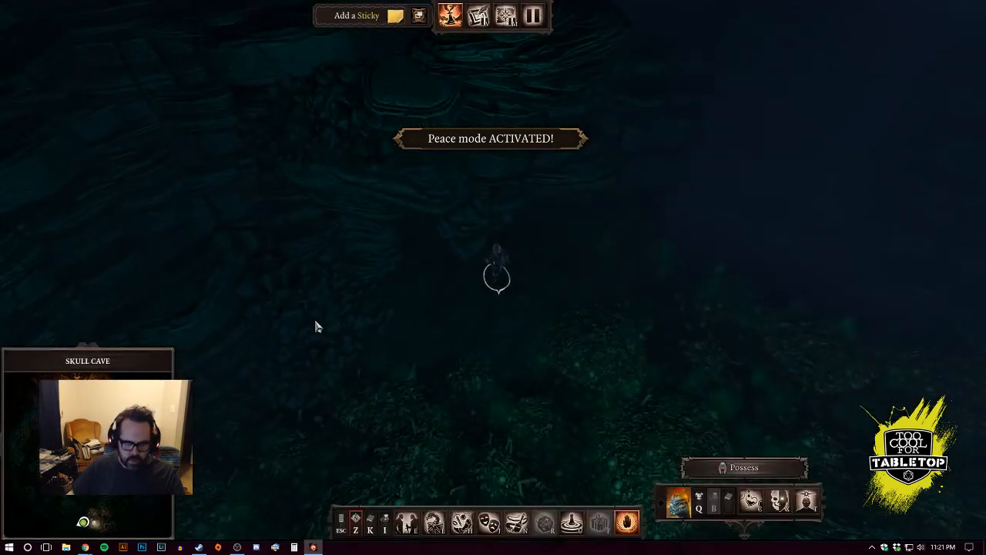
pyautogui.scroll(5, 452, 299)
pyautogui.press('q')
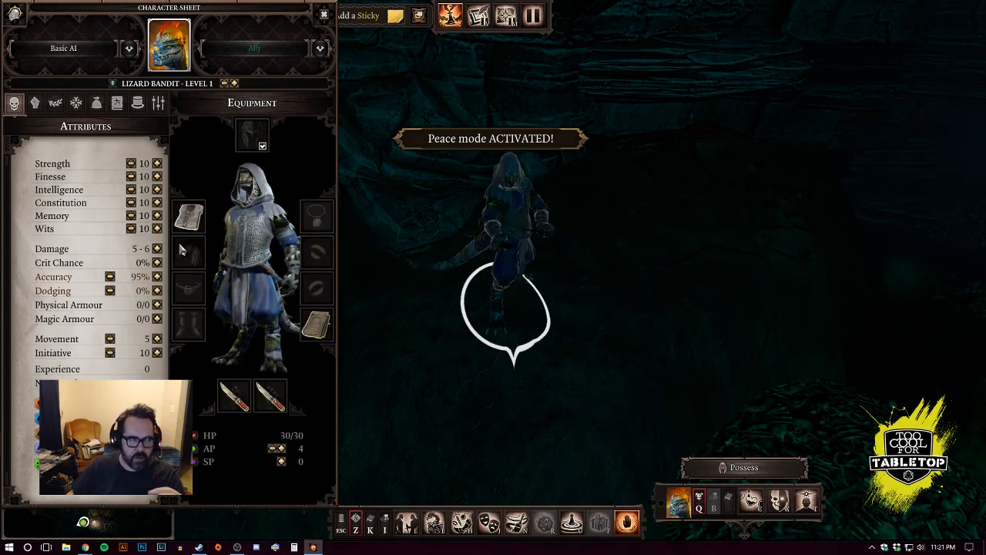
pyautogui.click(157, 164)
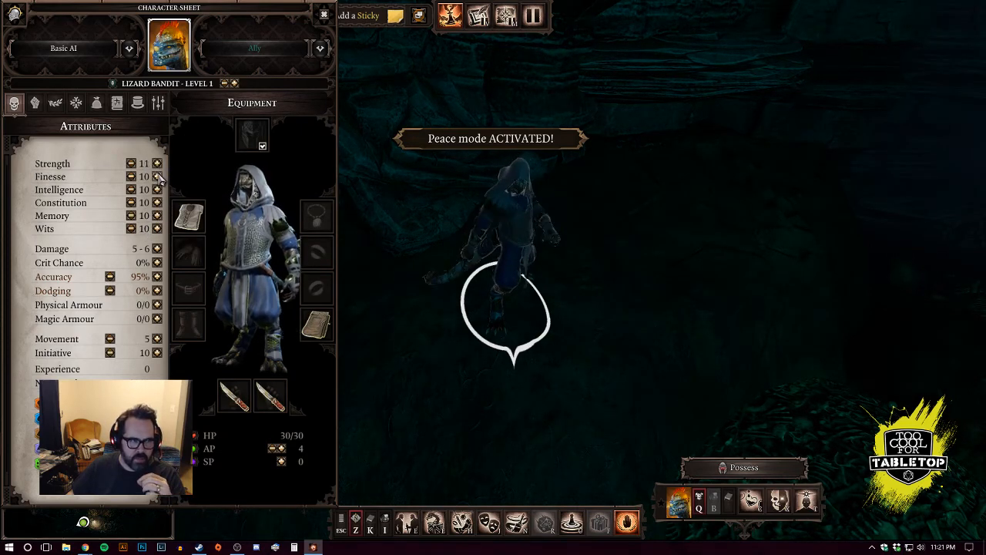
pyautogui.click(235, 83)
pyautogui.click(235, 83)
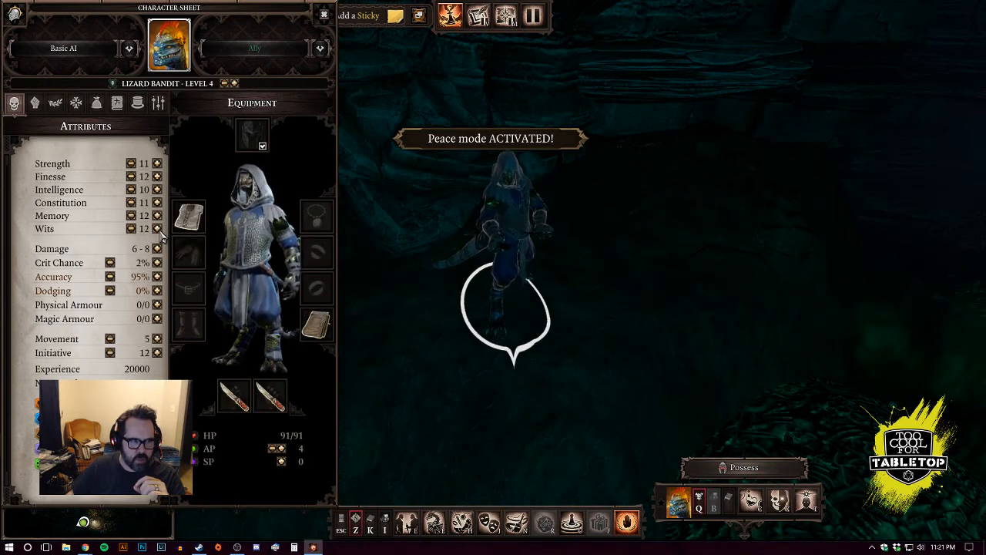
pyautogui.moveTo(269, 399)
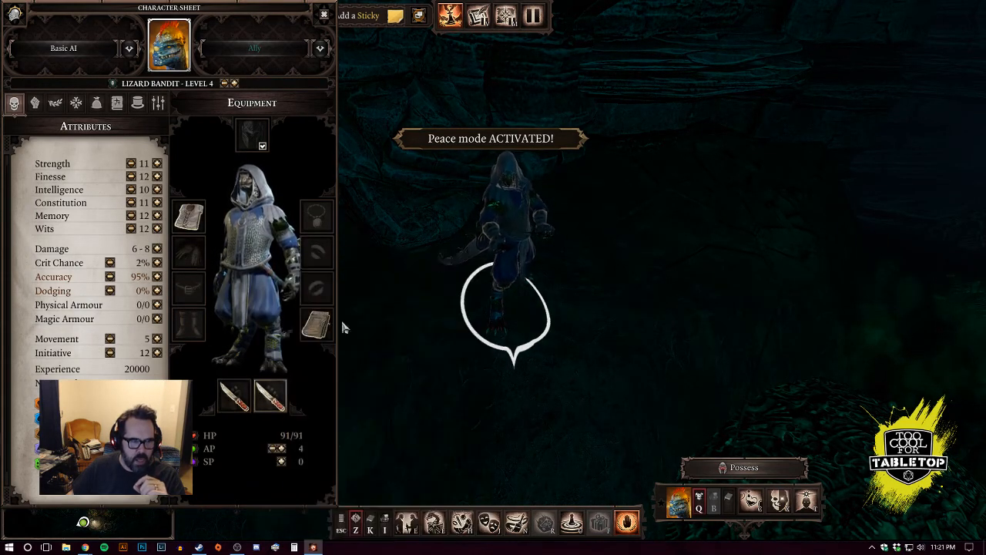
# - Review the Lizard Bandit's skills and try out Hairstyle 16 and Hairstyle 15 in its appearance settings
pyautogui.click(116, 102)
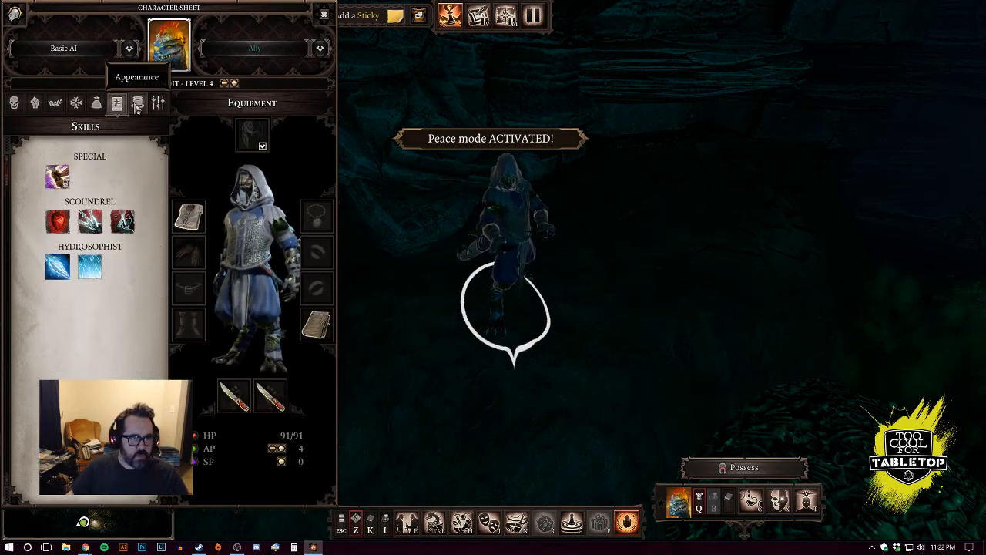
pyautogui.click(137, 102)
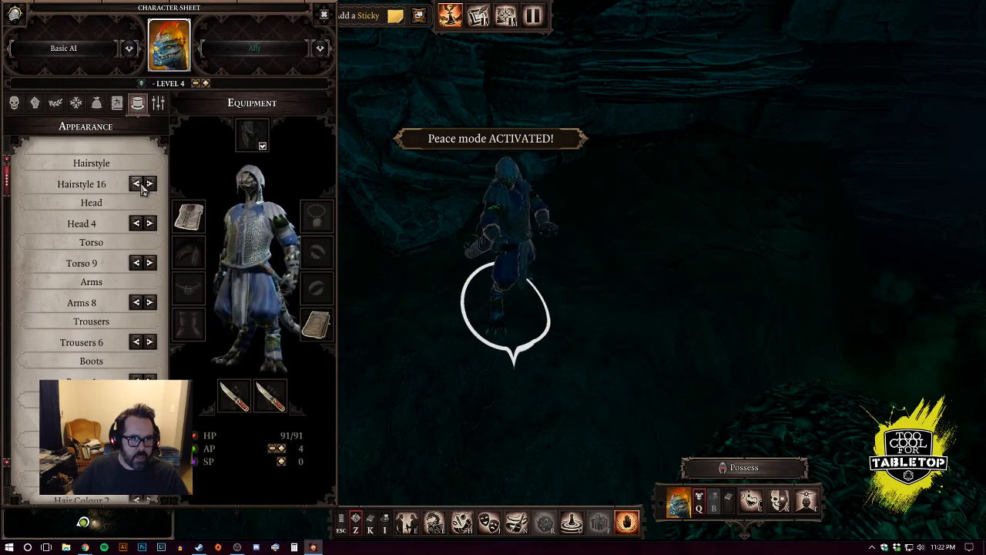
pyautogui.click(137, 185)
pyautogui.click(138, 185)
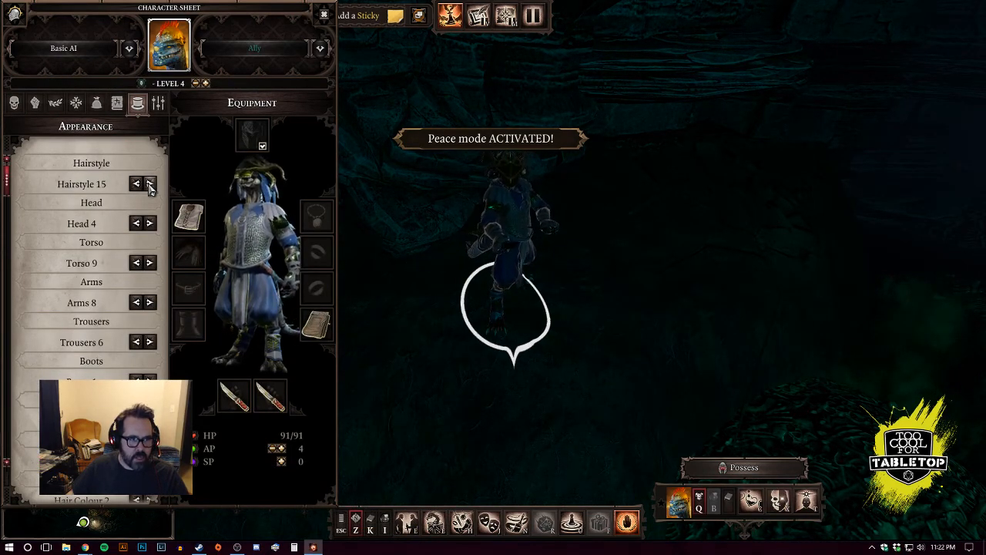
pyautogui.click(323, 15)
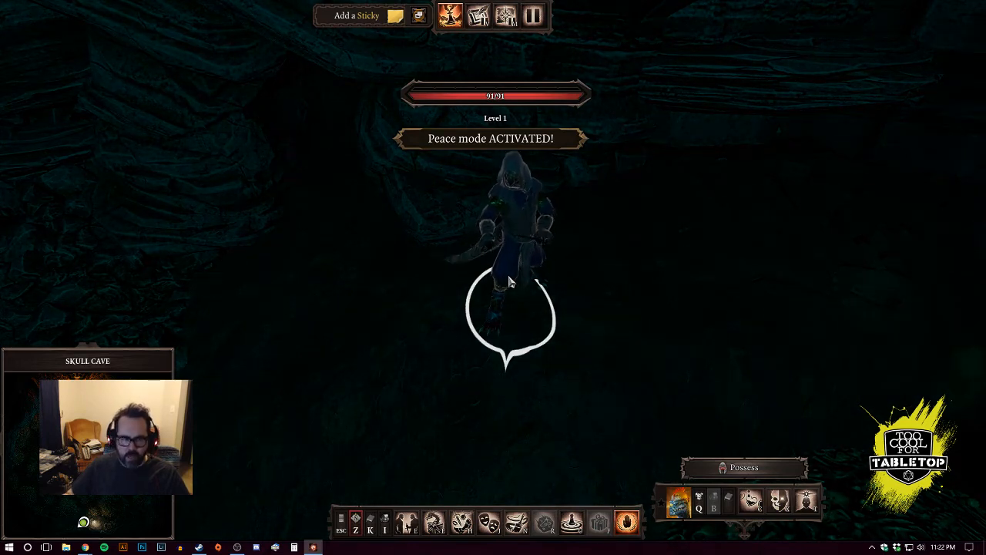
# - Place a second Lizard Bandit from the Lizard Bandit Guild category beside the first and review its attributes on the character sheet
pyautogui.click(434, 523)
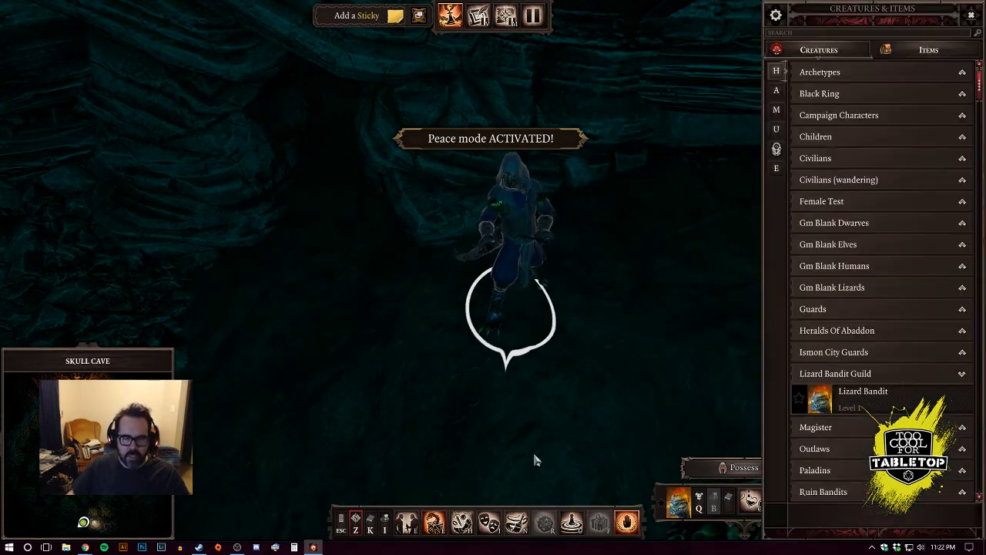
pyautogui.moveTo(819, 397)
pyautogui.mouseDown()
pyautogui.moveTo(663, 319)
pyautogui.moveTo(634, 275)
pyautogui.moveTo(645, 279)
pyautogui.mouseUp()
pyautogui.click(644, 279)
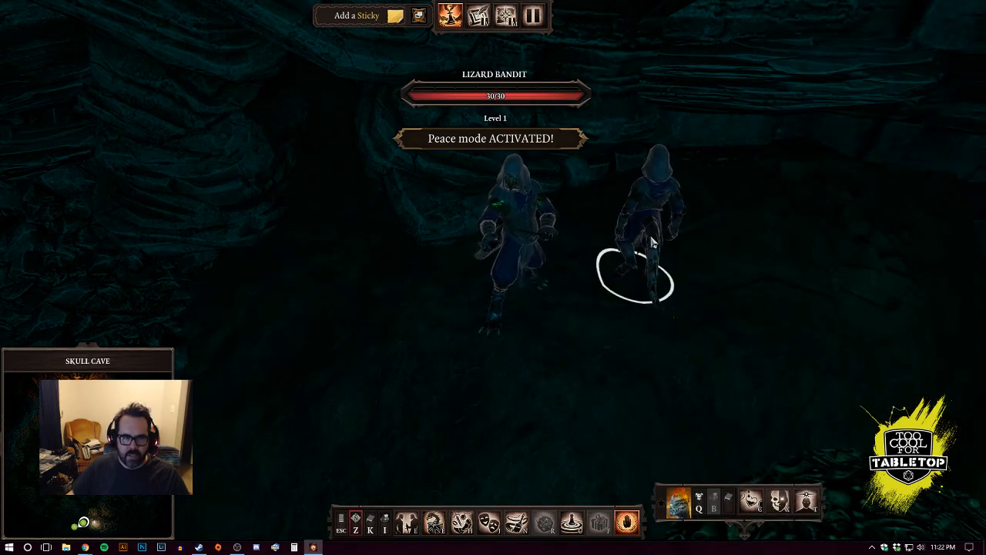
pyautogui.press('q')
pyautogui.click(14, 103)
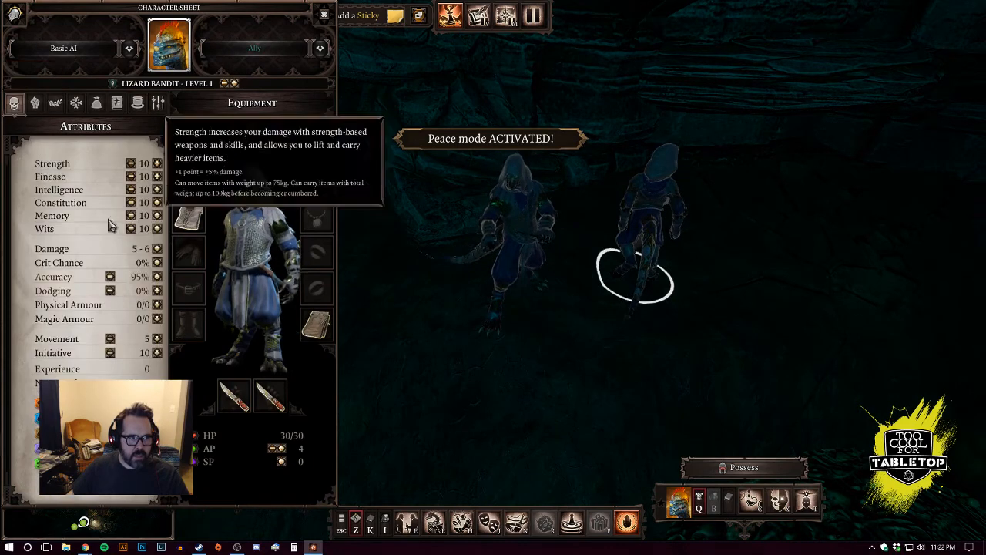
pyautogui.click(324, 15)
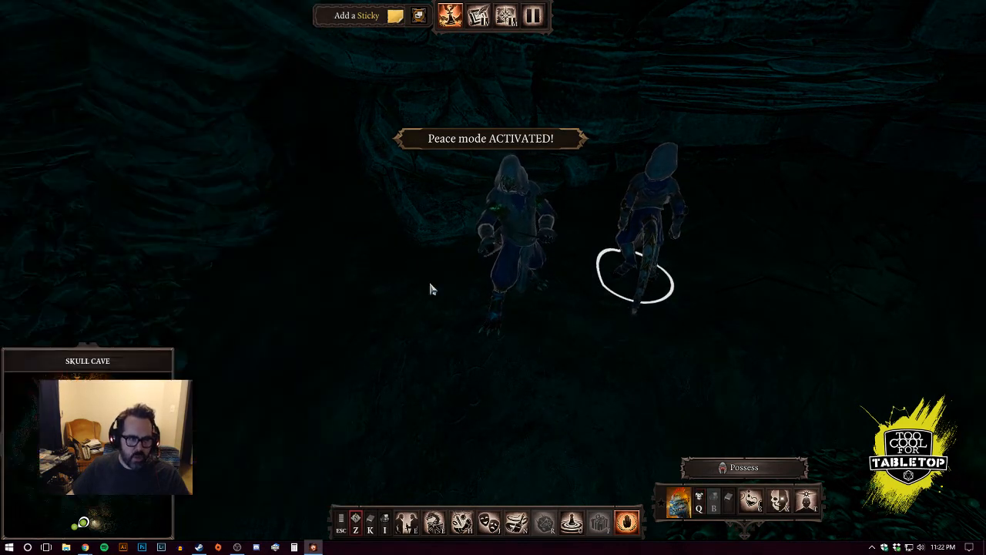
# - Save the modified level 4 Lizard Bandit as an exported character named "Lizard Bandit Lvl 4"
pyautogui.click(514, 268)
pyautogui.rightClick(508, 273)
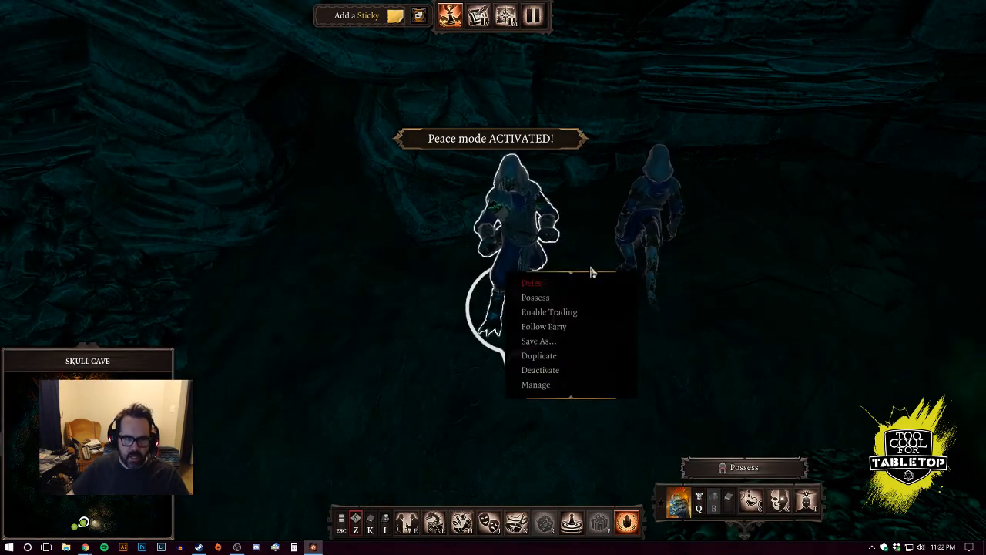
pyautogui.click(556, 343)
pyautogui.write('Liz')
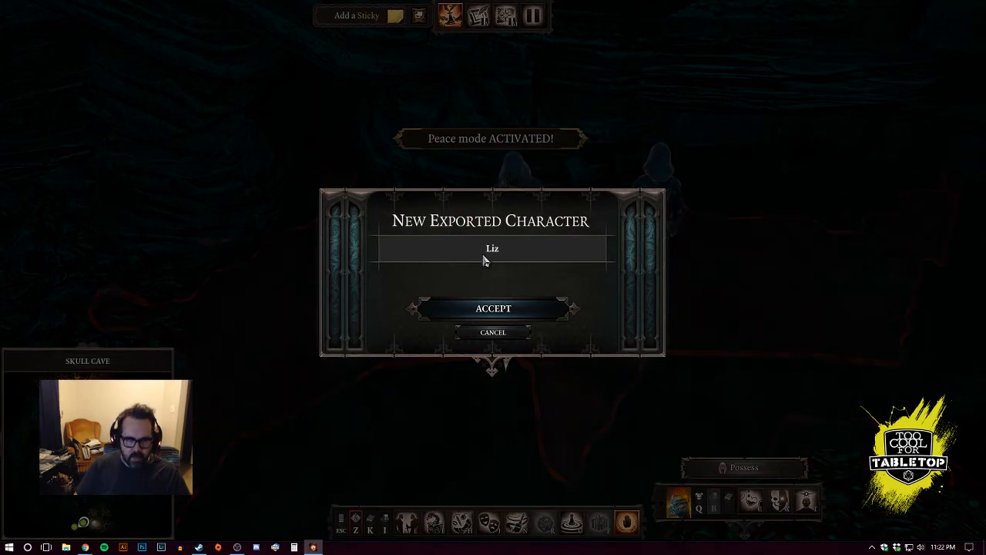
pyautogui.write('ard Bandit Lvl 4')
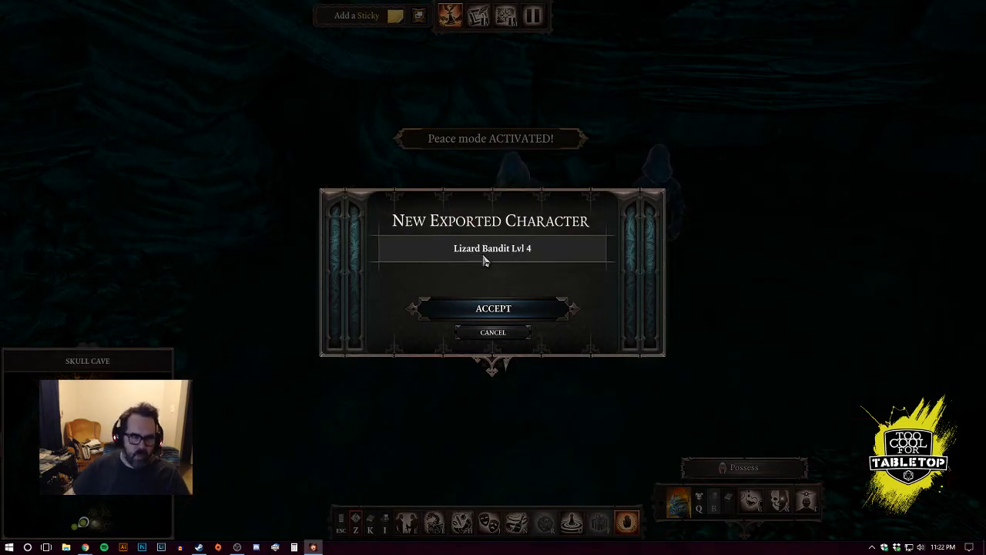
pyautogui.click(515, 308)
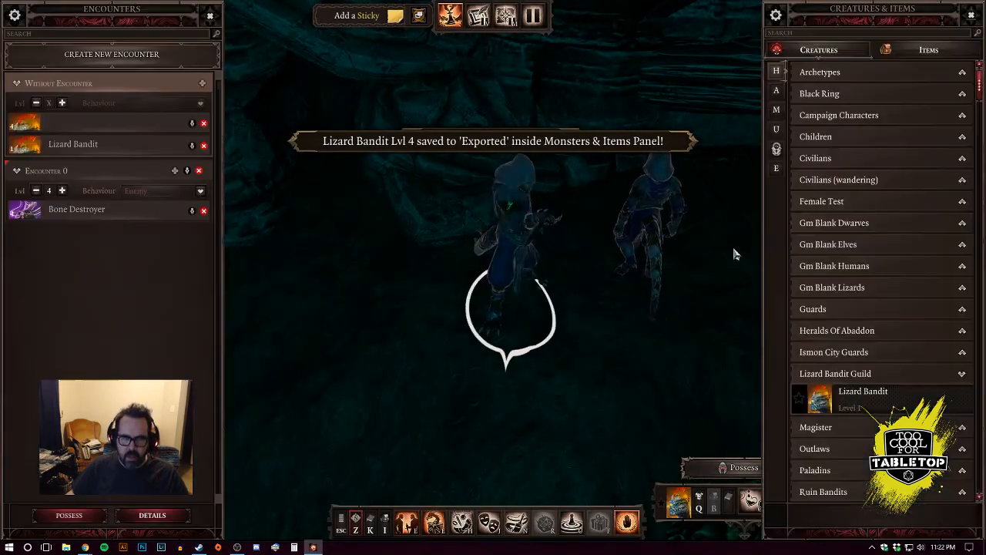
# - Look up the saved Lizard Bandit Lvl 4 among the exported creatures in the Lizard Bandit Guild category
pyautogui.click(781, 166)
pyautogui.click(853, 94)
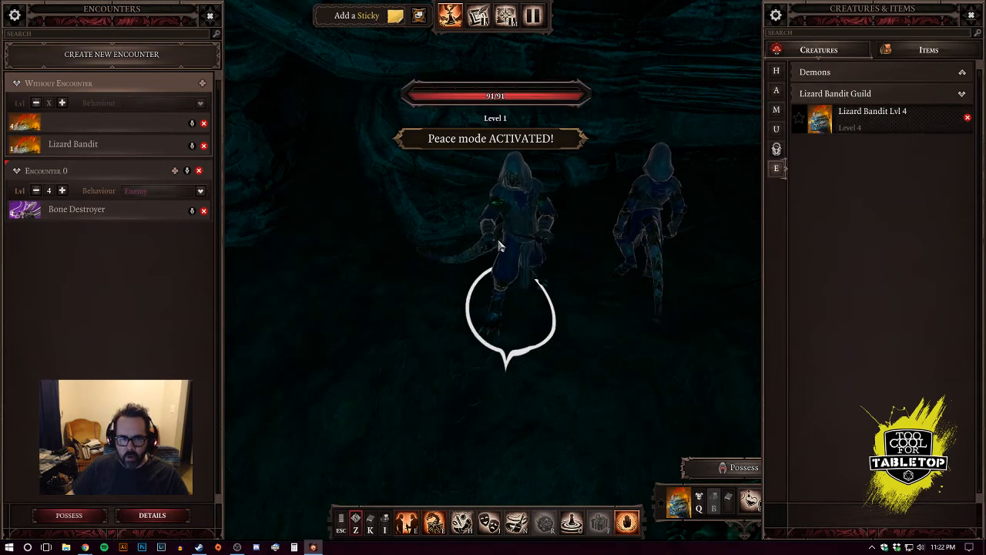
pyautogui.press('Escape')
pyautogui.press('Escape')
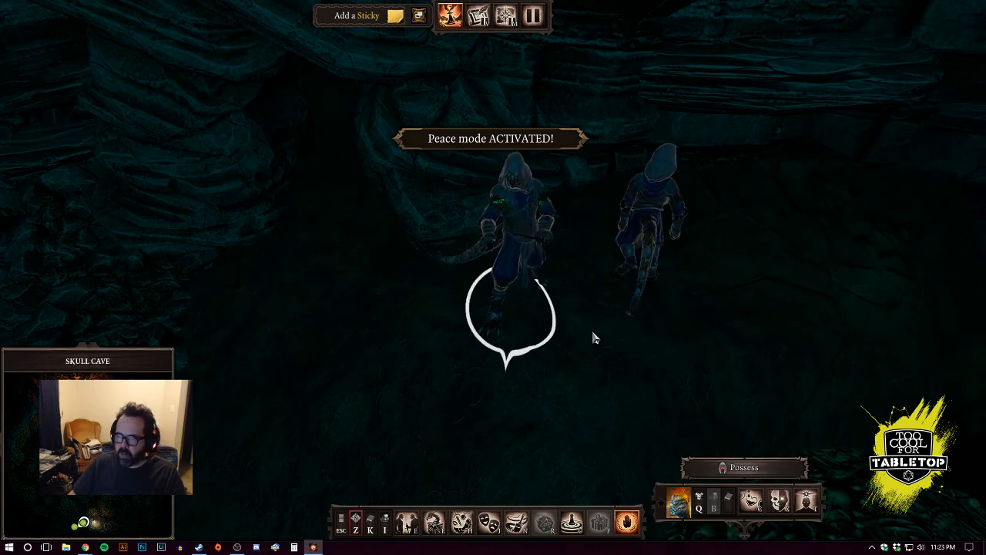
# - Place two Rich Citizens and a Rich Elf Citizen from the humanoid Civilians (wandering) category around the bone mounds
pyautogui.moveTo(581, 299); pyautogui.dragTo(680, 326, button='middle')
pyautogui.press('d')
pyautogui.press('s')
pyautogui.scroll(-2, 660, 347)
pyautogui.scroll(2, 654, 333)
pyautogui.press('d')
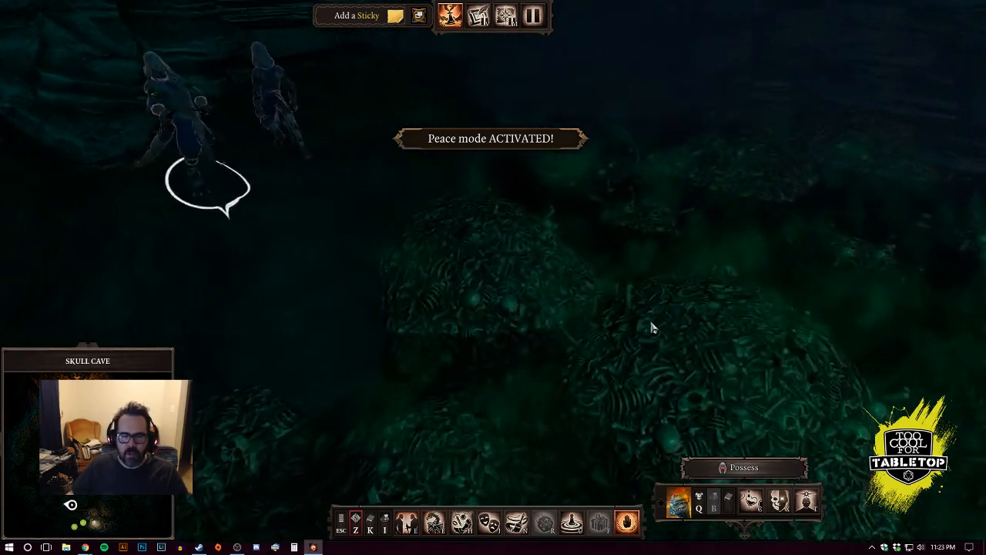
pyautogui.press('e')
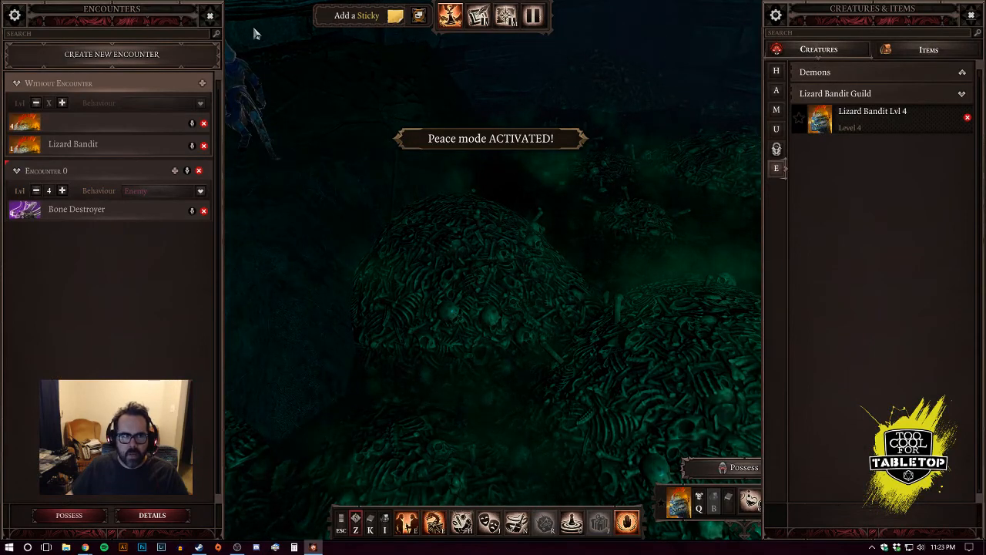
pyautogui.click(209, 16)
pyautogui.click(775, 71)
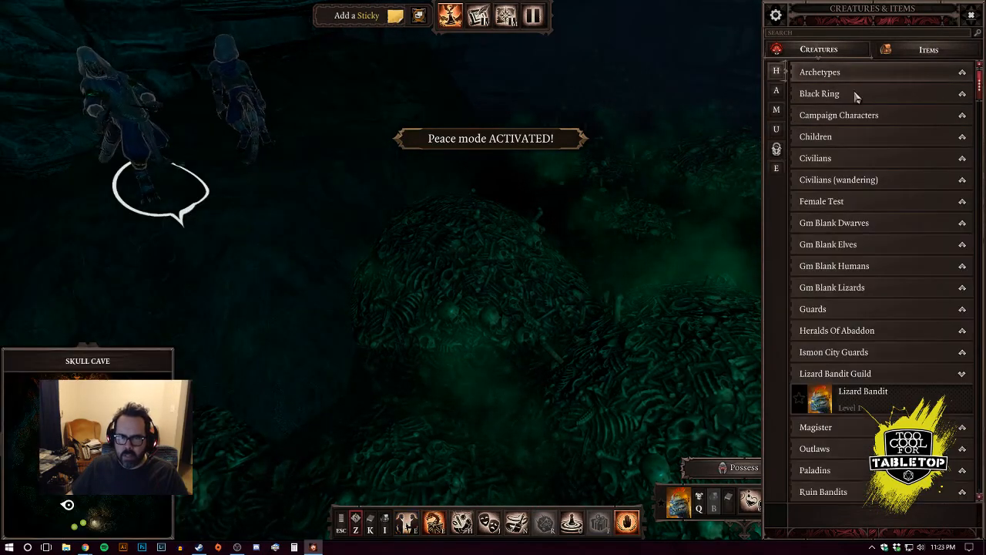
pyautogui.click(885, 373)
pyautogui.click(866, 181)
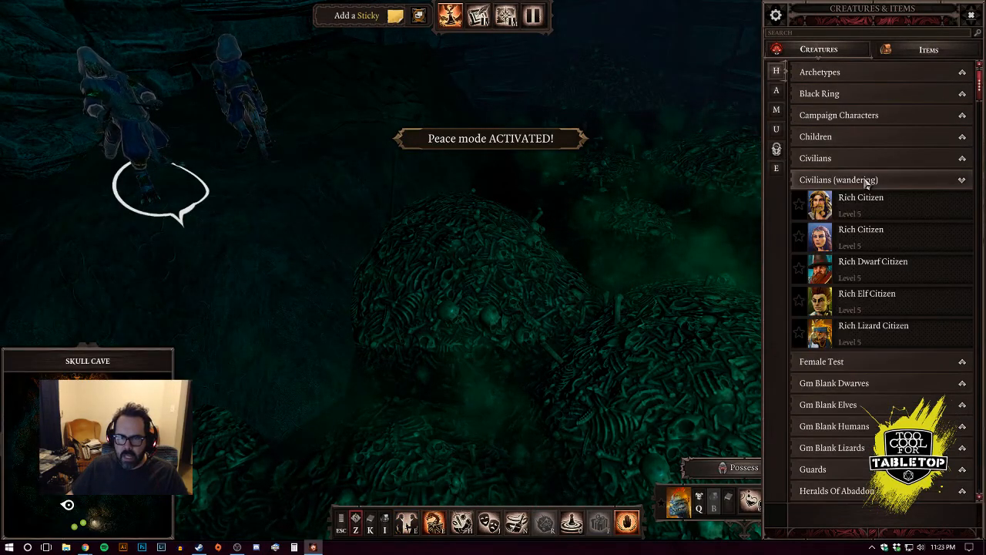
pyautogui.moveTo(771, 221); pyautogui.dragTo(483, 254)
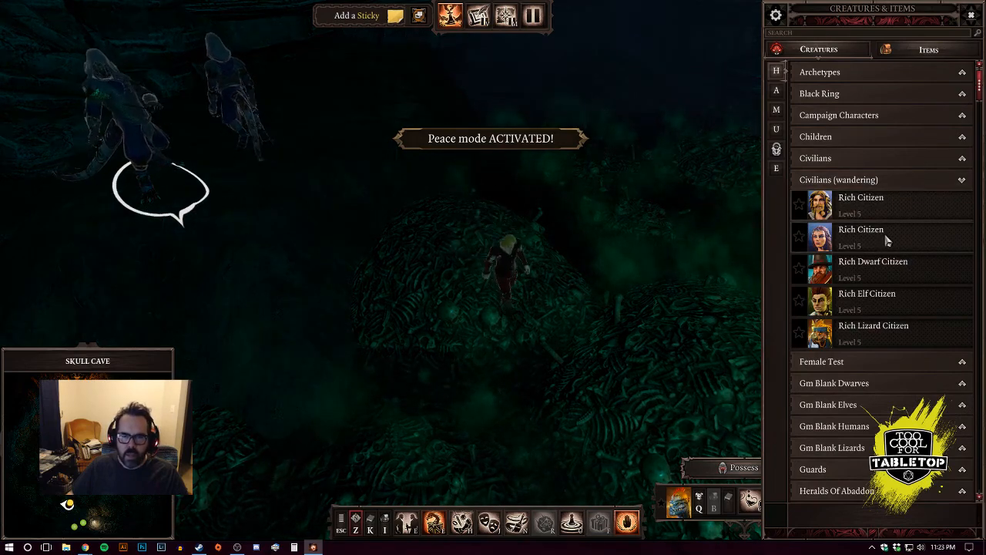
pyautogui.moveTo(886, 238); pyautogui.dragTo(697, 341)
pyautogui.moveTo(884, 301); pyautogui.dragTo(539, 265)
pyautogui.press('Escape')
# - Follow the placed civilians around the cave, examining how they wander among the bone mounds and the waterfall
pyautogui.scroll(-3, 674, 288)
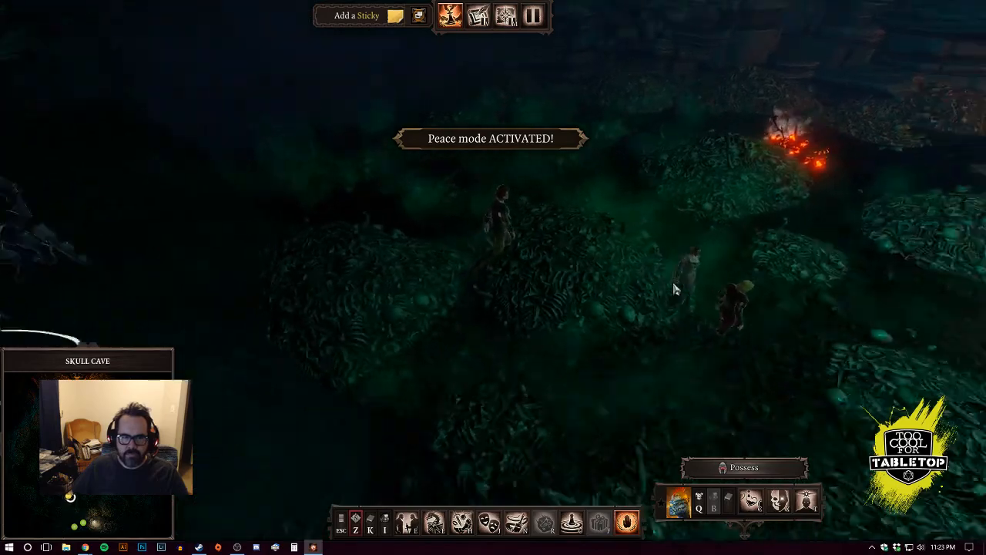
pyautogui.moveTo(562, 270); pyautogui.dragTo(744, 267, button='middle')
pyautogui.scroll(2, 649, 264)
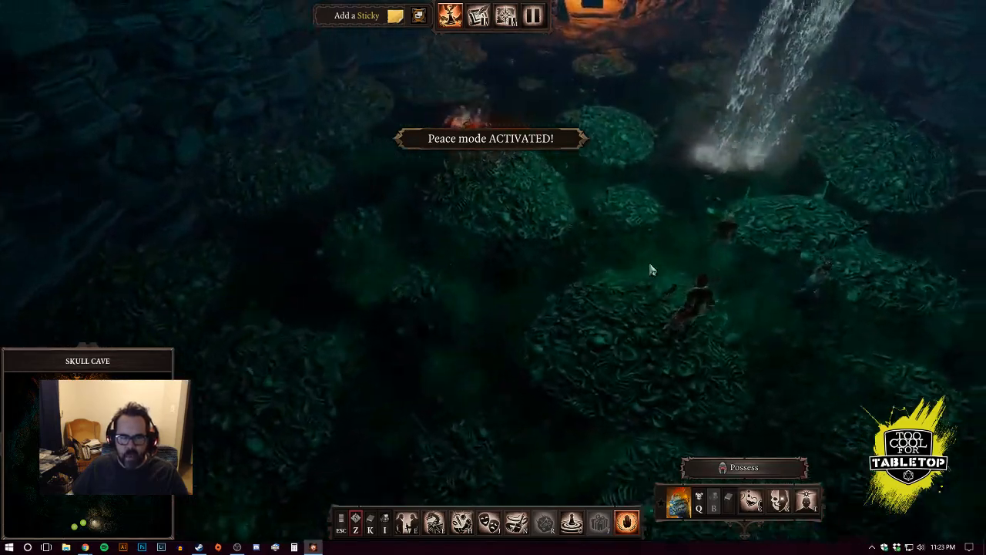
pyautogui.press('d')
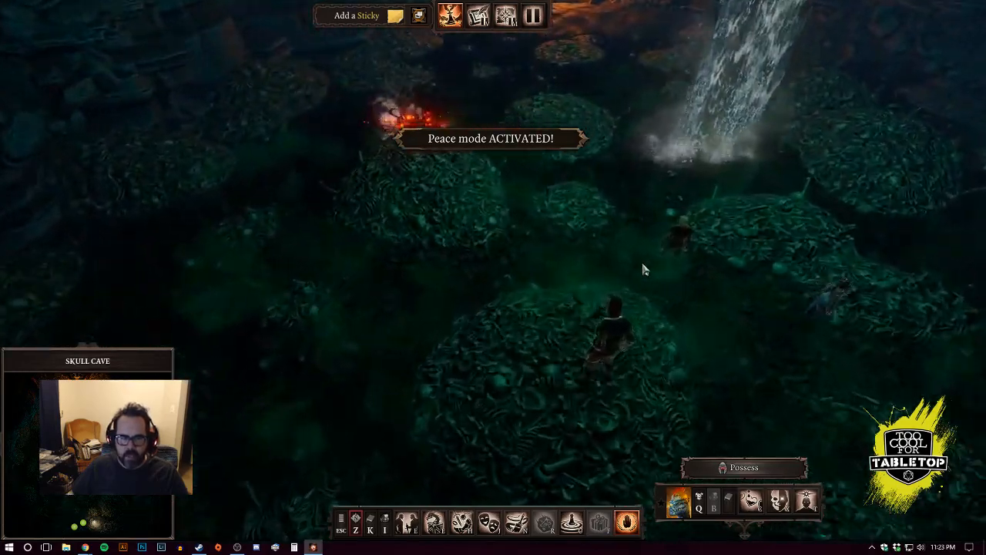
pyautogui.moveTo(660, 273); pyautogui.dragTo(537, 219, button='middle')
pyautogui.press('w')
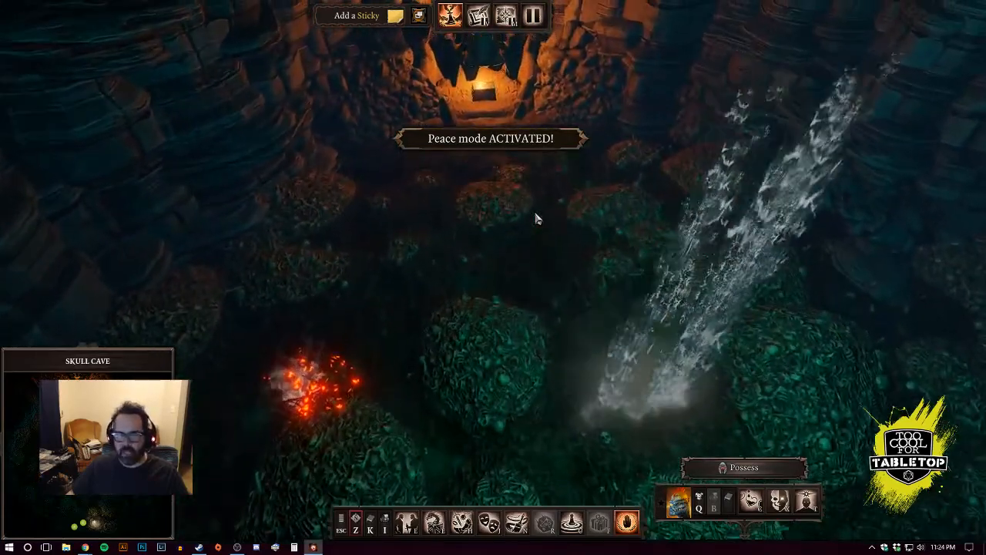
pyautogui.press('s')
pyautogui.press('d')
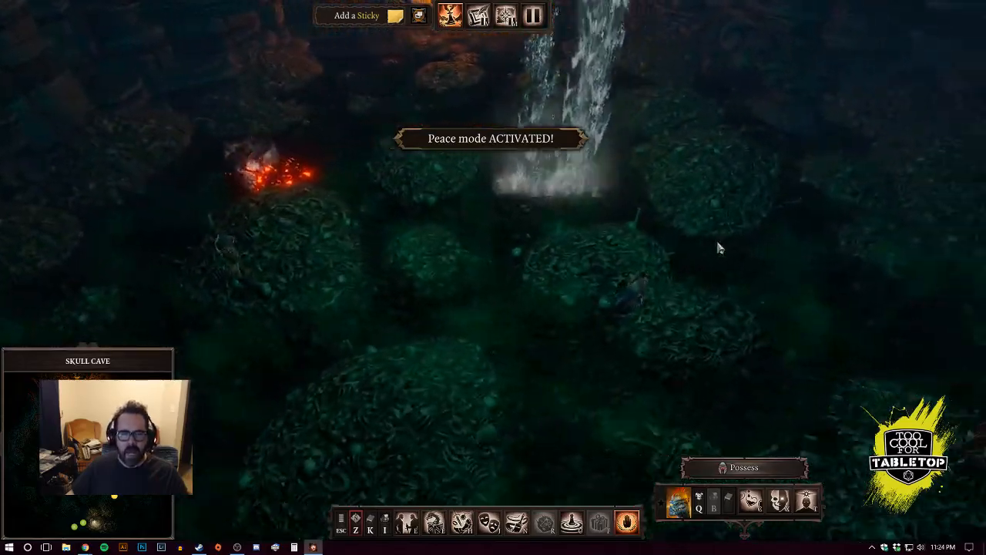
pyautogui.moveTo(717, 246); pyautogui.dragTo(581, 204, button='middle')
pyautogui.press('w')
pyautogui.moveTo(614, 254); pyautogui.dragTo(456, 222, button='middle')
pyautogui.press('w')
pyautogui.press('a')
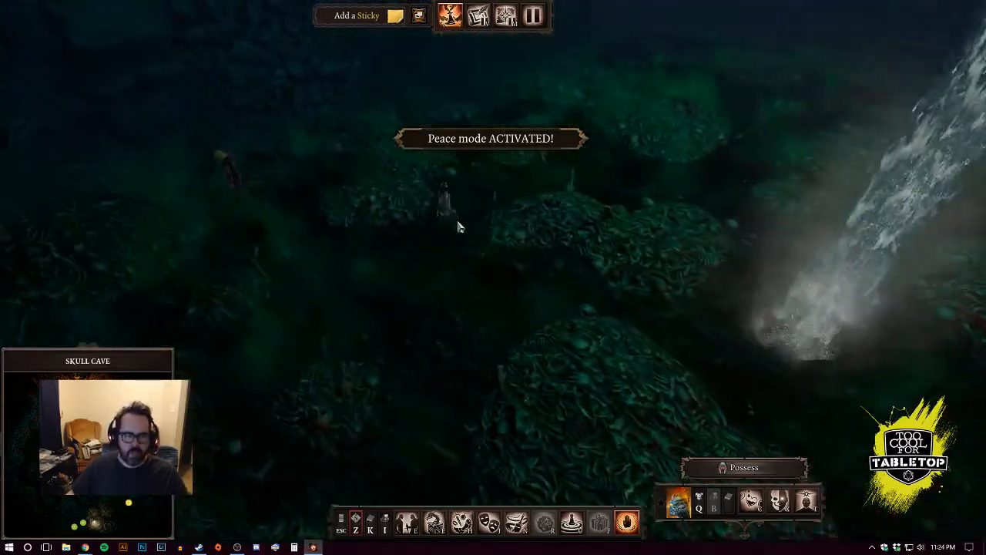
pyautogui.press('d')
pyautogui.press('a')
pyautogui.scroll(-2, 457, 222)
pyautogui.press('a')
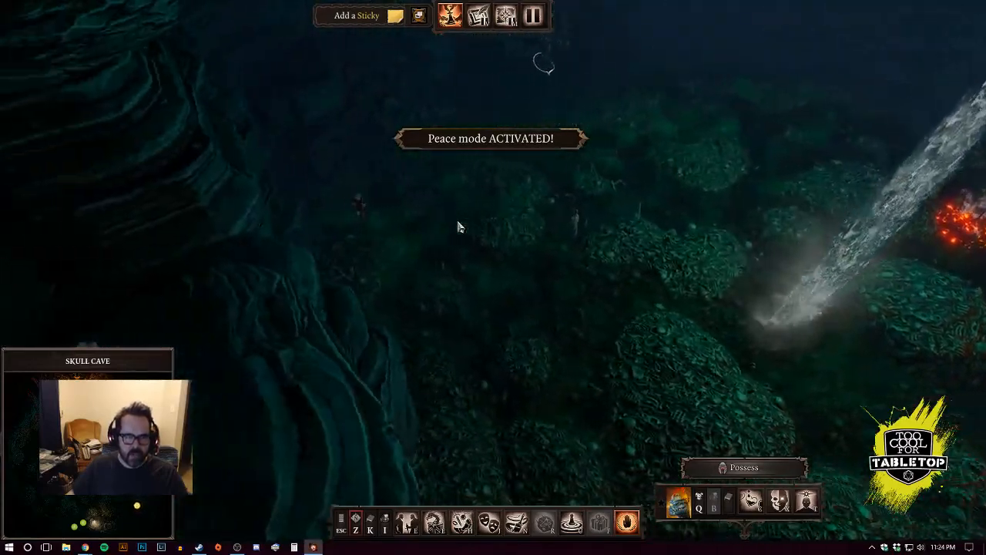
pyautogui.press('d')
pyautogui.moveTo(458, 222); pyautogui.dragTo(639, 213, button='middle')
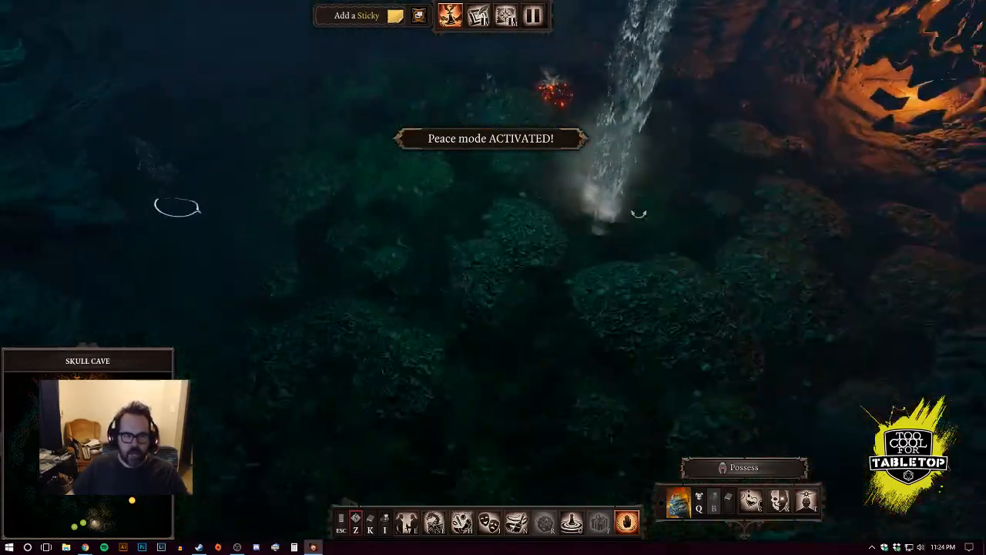
pyautogui.press('s')
pyautogui.press('w')
pyautogui.press('d')
pyautogui.scroll(2, 630, 218)
pyautogui.press('w')
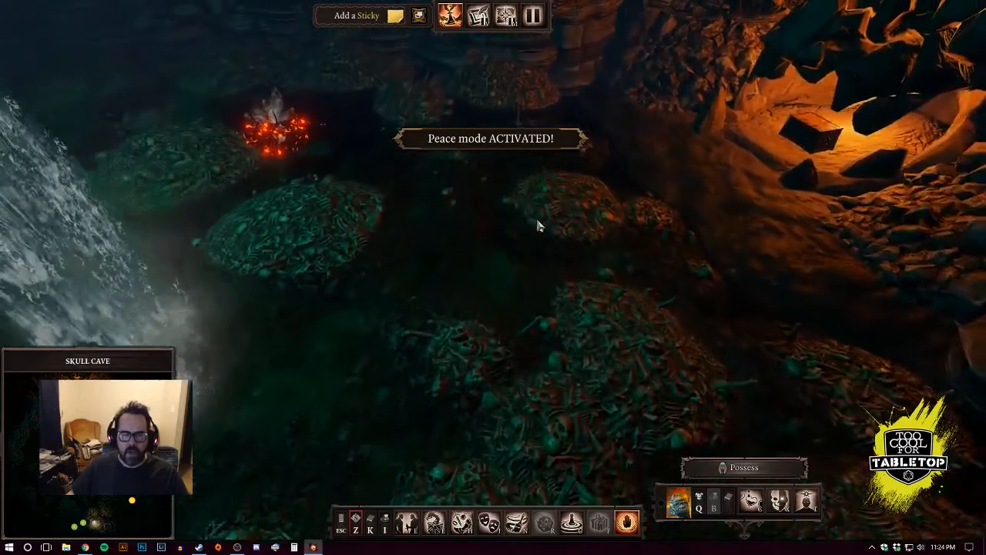
pyautogui.press('a')
pyautogui.press('d')
pyautogui.press('d')
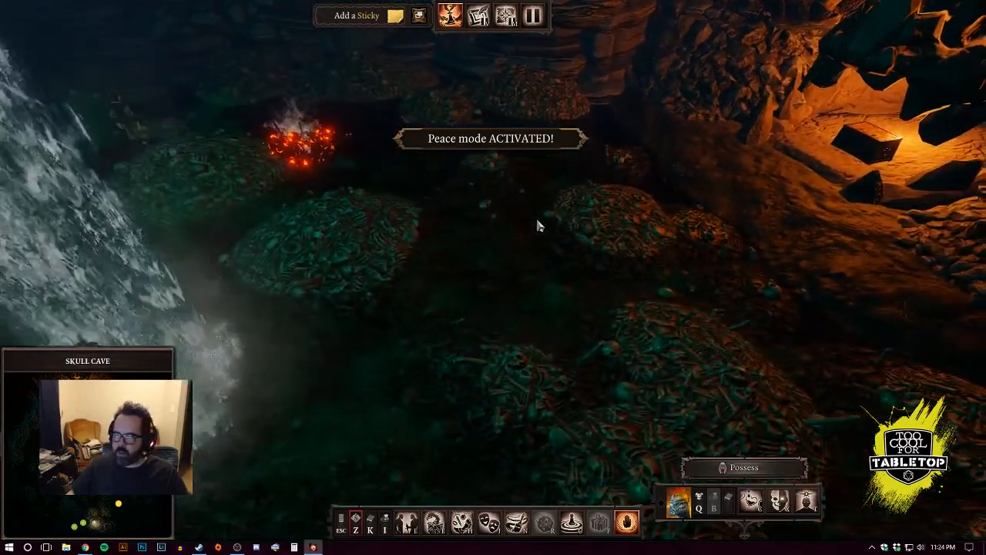